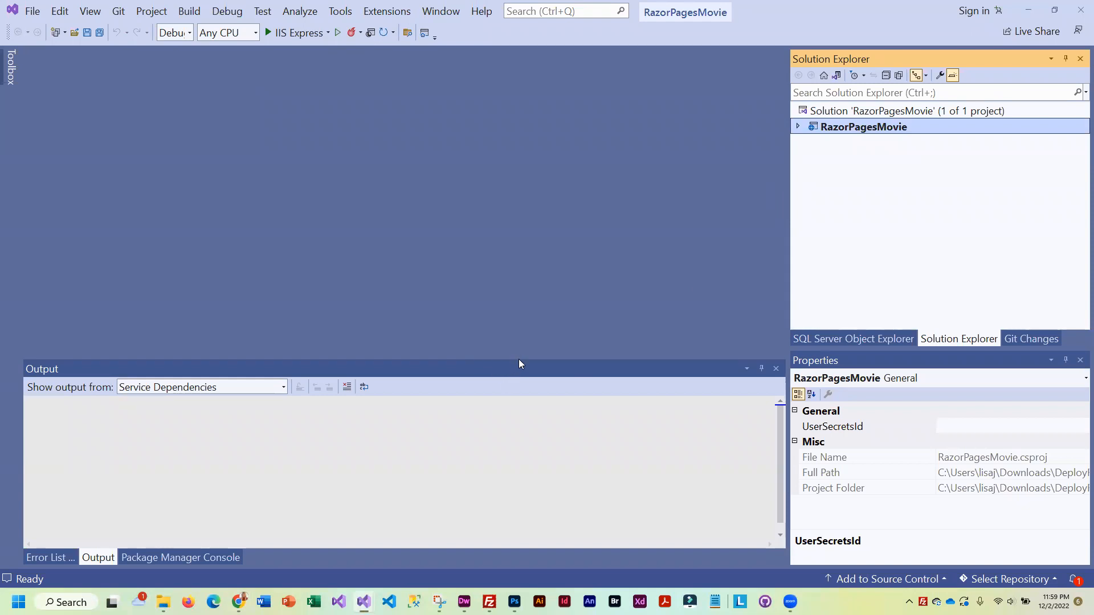
Shorten the Output pane and bring up the RazorPagesMovie project's context menu.
drag(512, 409, 508, 432)
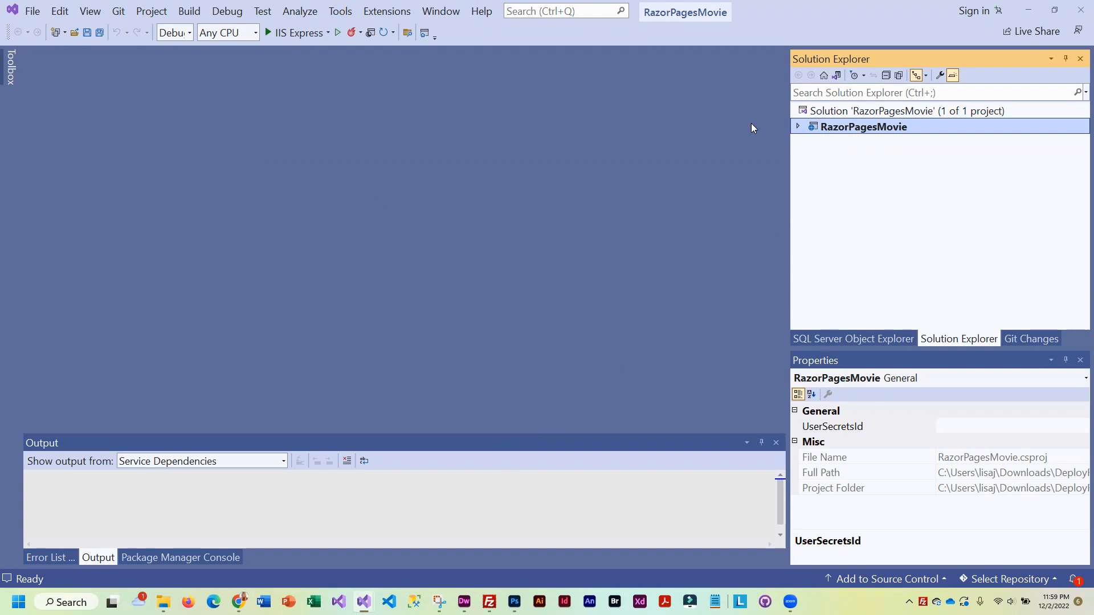
right_click(858, 131)
mouse_move(858, 131)
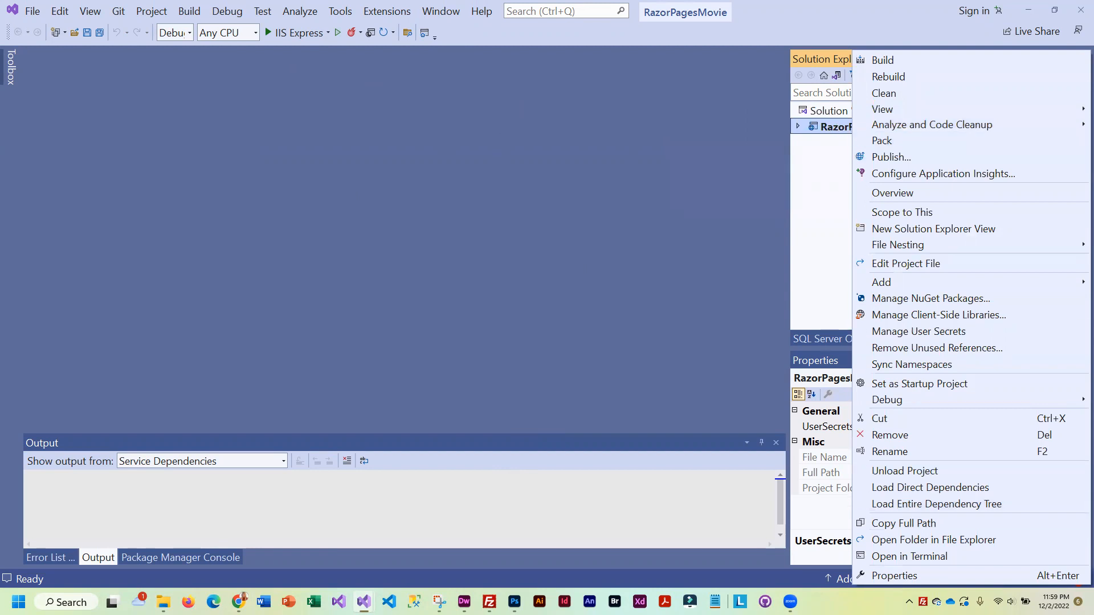
click(900, 575)
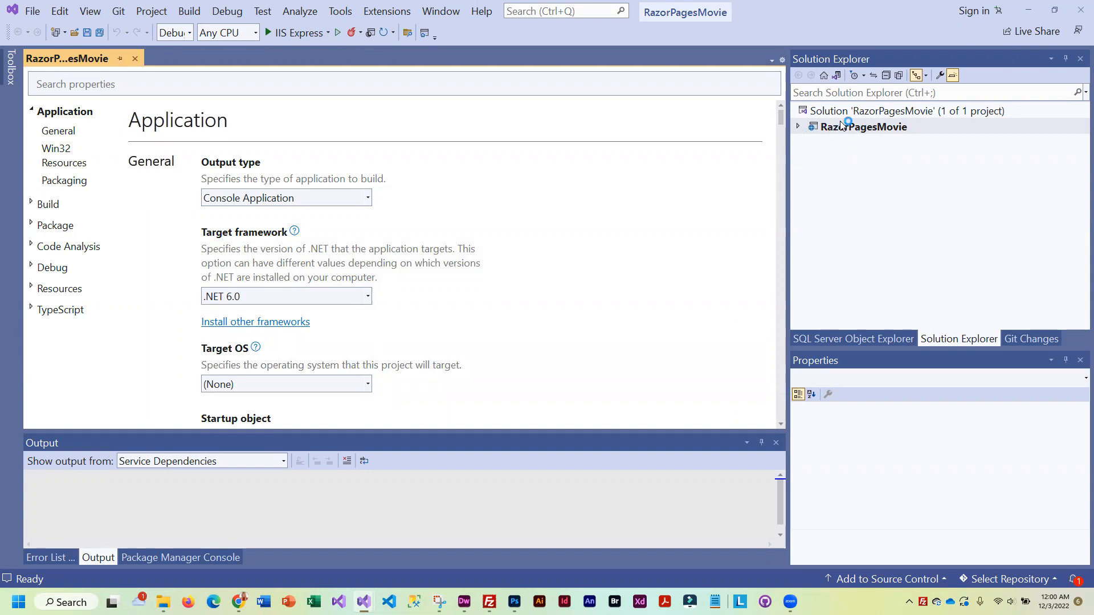
click(843, 128)
right_click(843, 129)
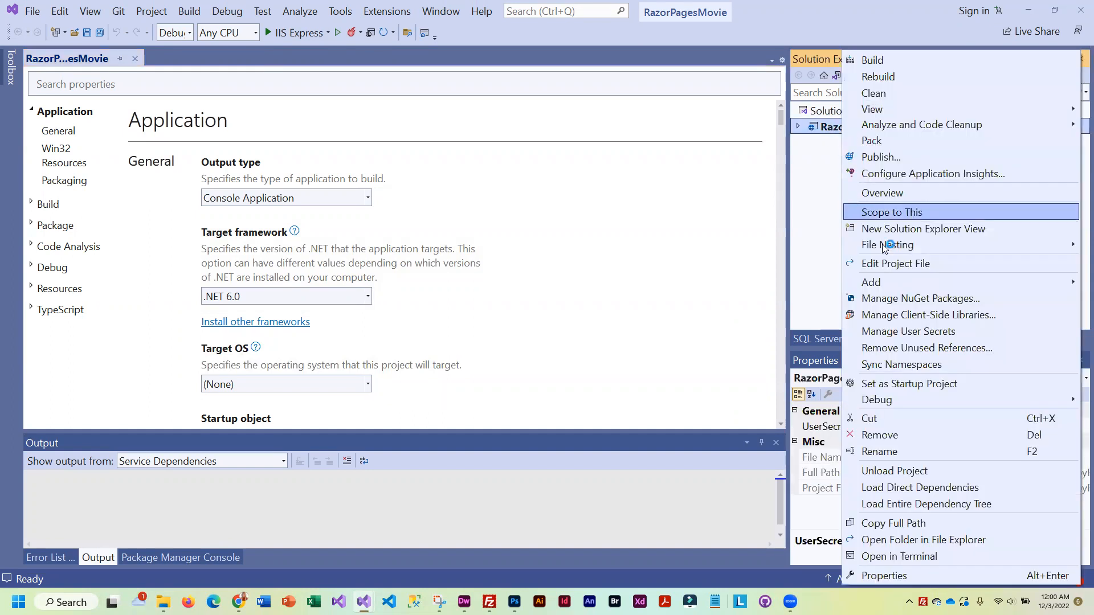
click(930, 300)
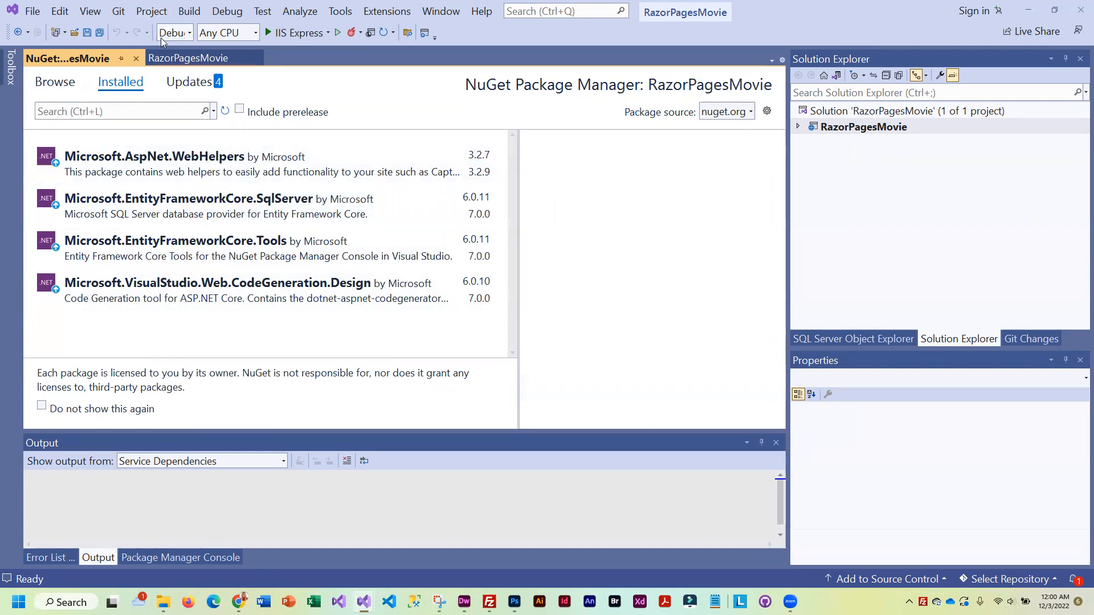
click(136, 59)
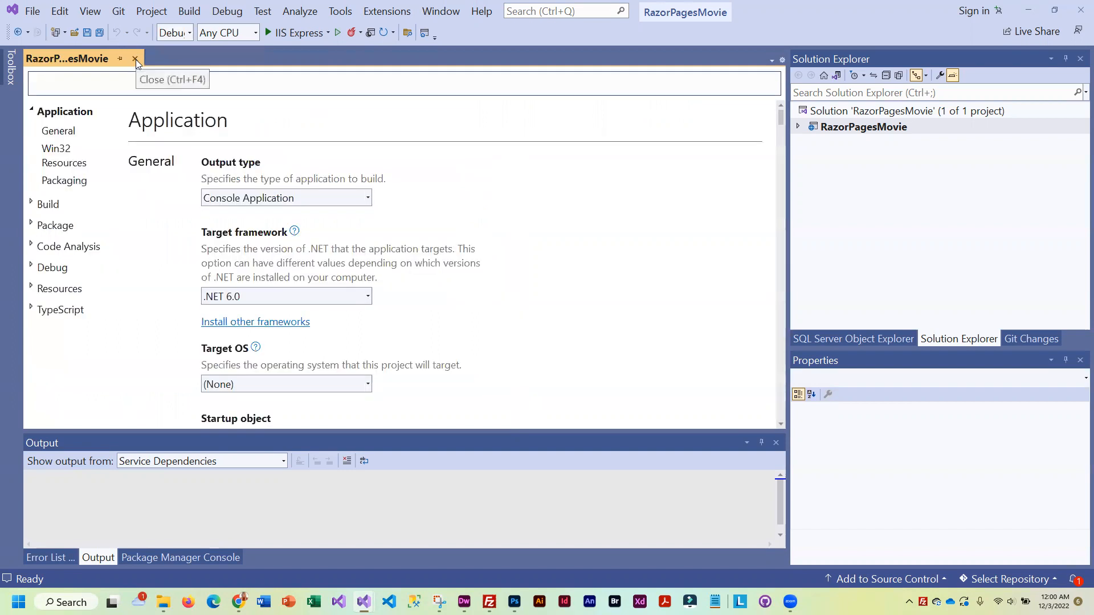
click(135, 60)
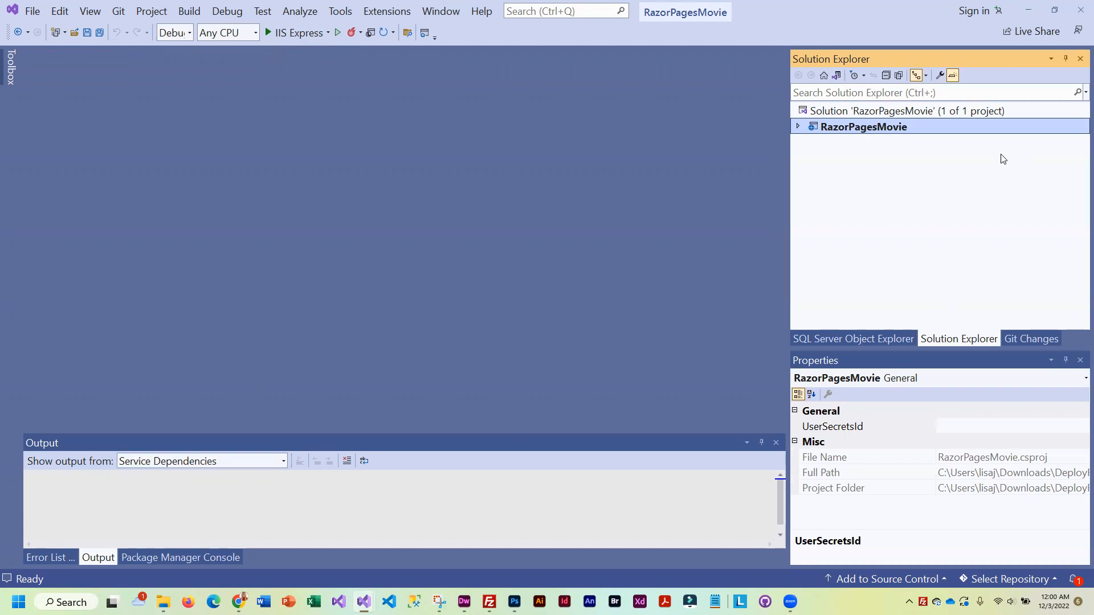
click(189, 11)
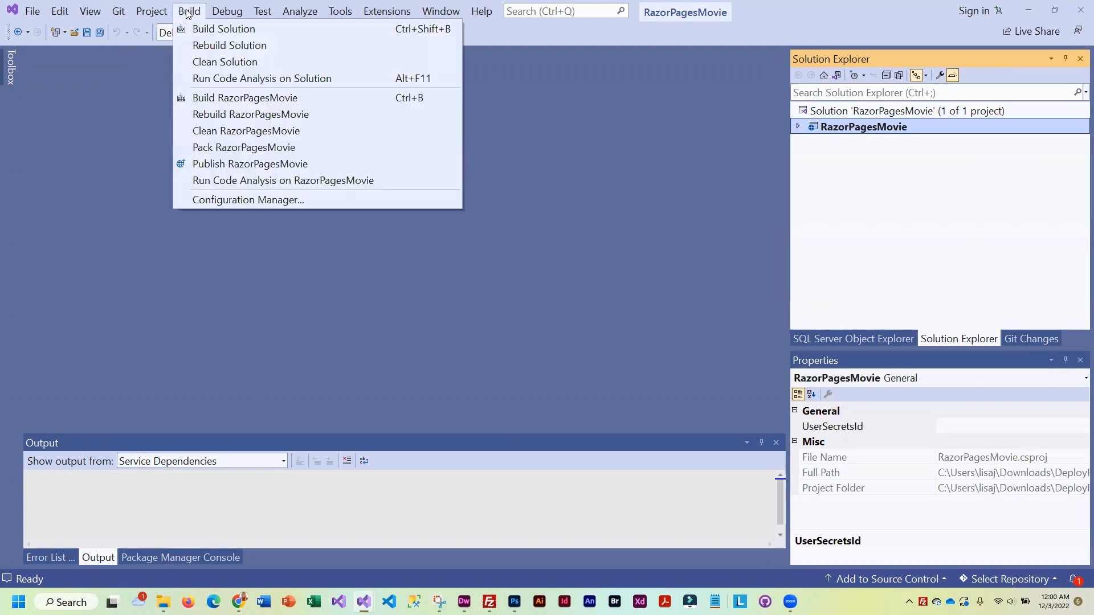
Build the solution, run update-database in Package Manager Console, and start debugging with IIS Express.
click(217, 32)
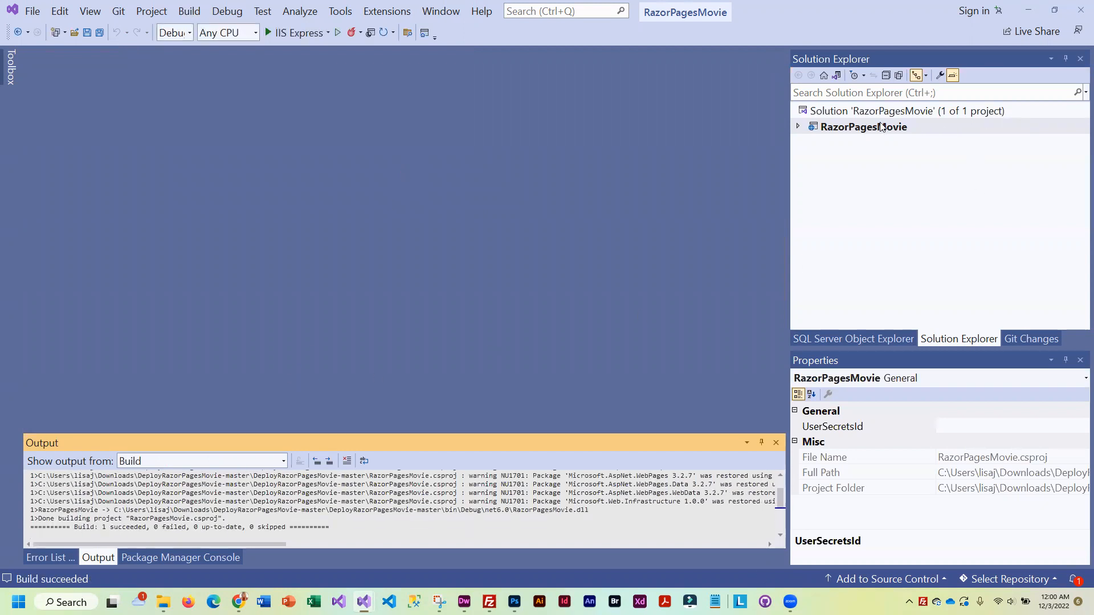
click(799, 127)
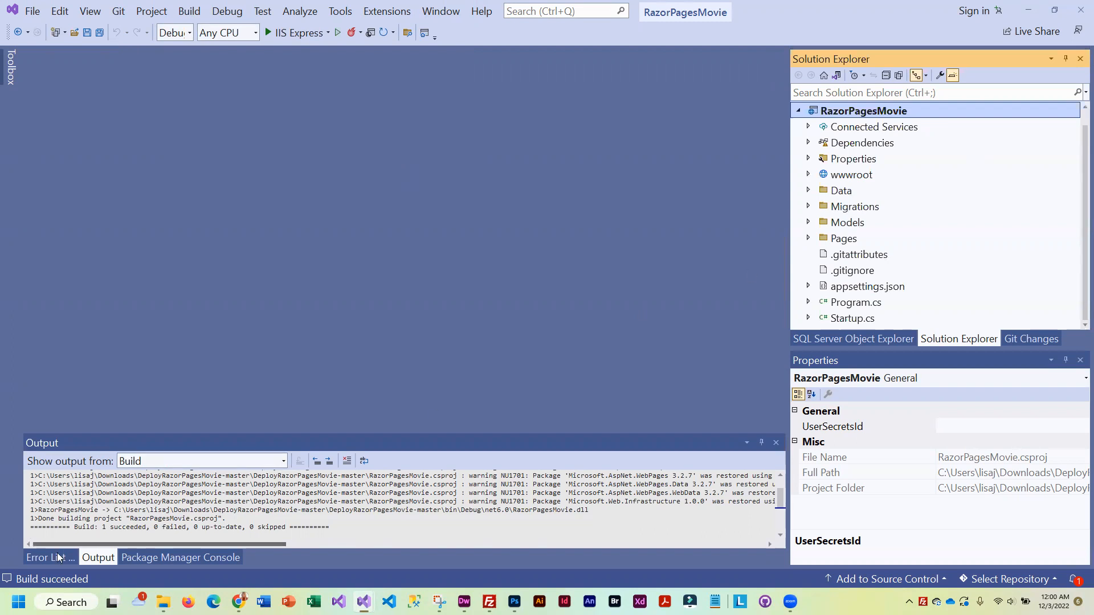
click(171, 560)
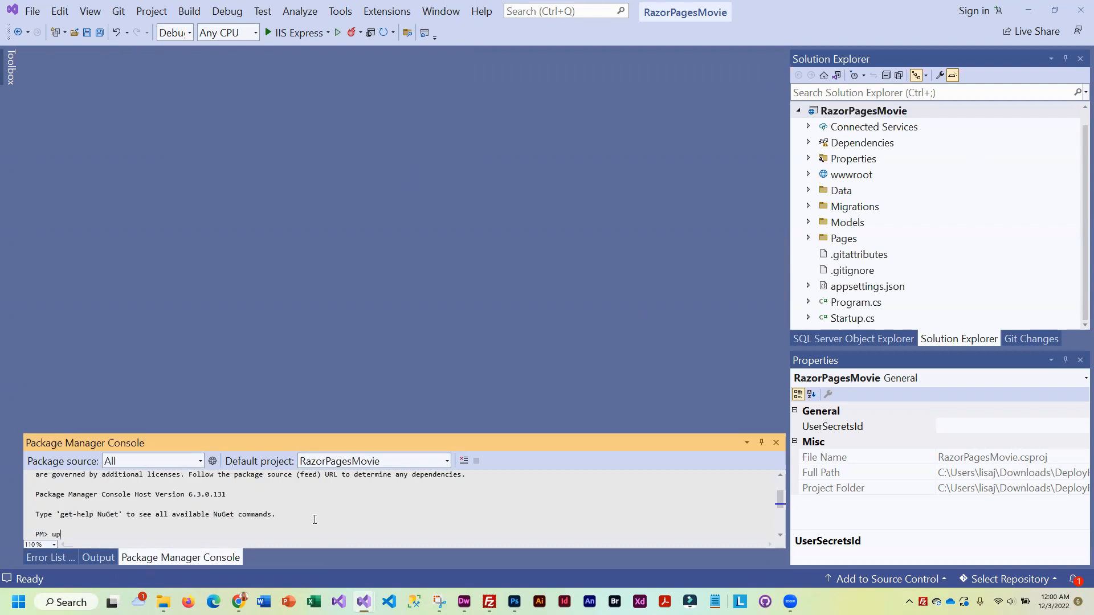
text(atabase)
key(Return)
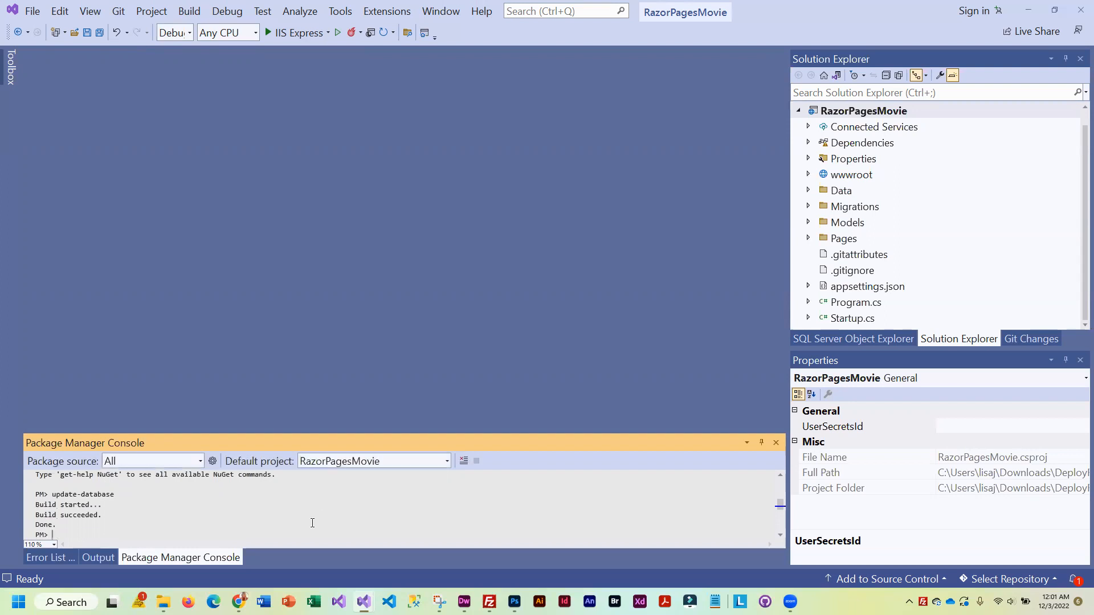
click(291, 33)
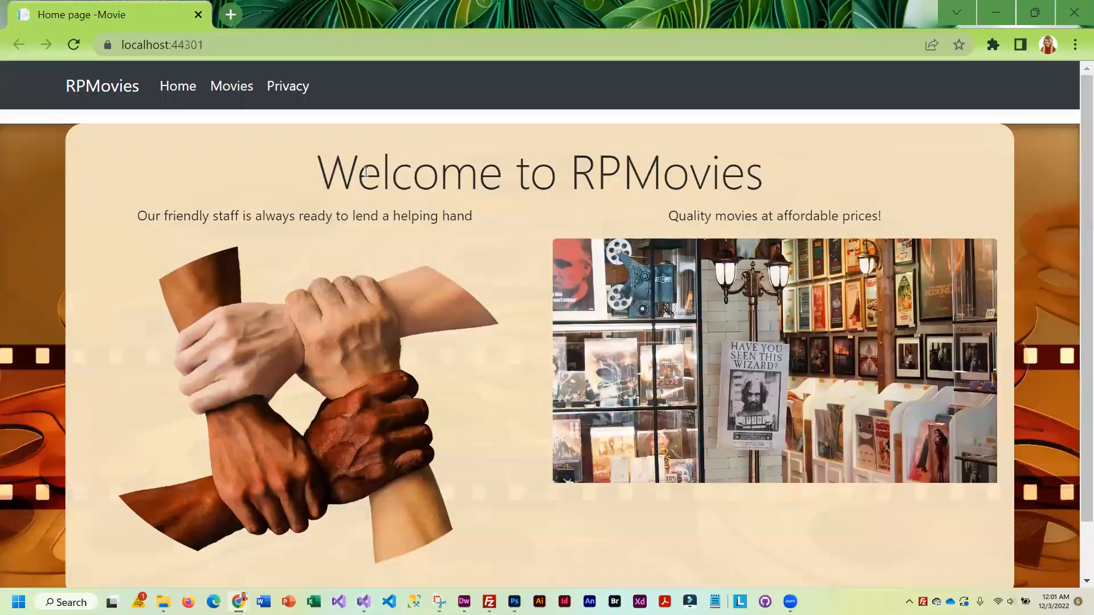
Check that the Movies list shows four films, Ghostbusters to When Harry Met Sally, then close the browser.
click(238, 88)
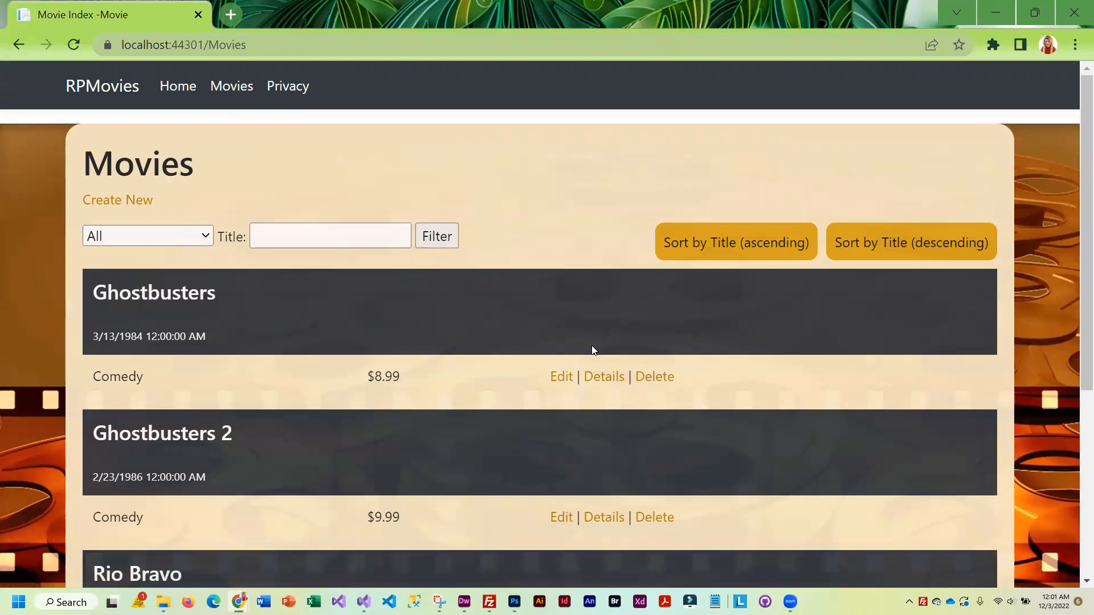
scroll(590, 360, down, 1)
scroll(587, 361, down, 4)
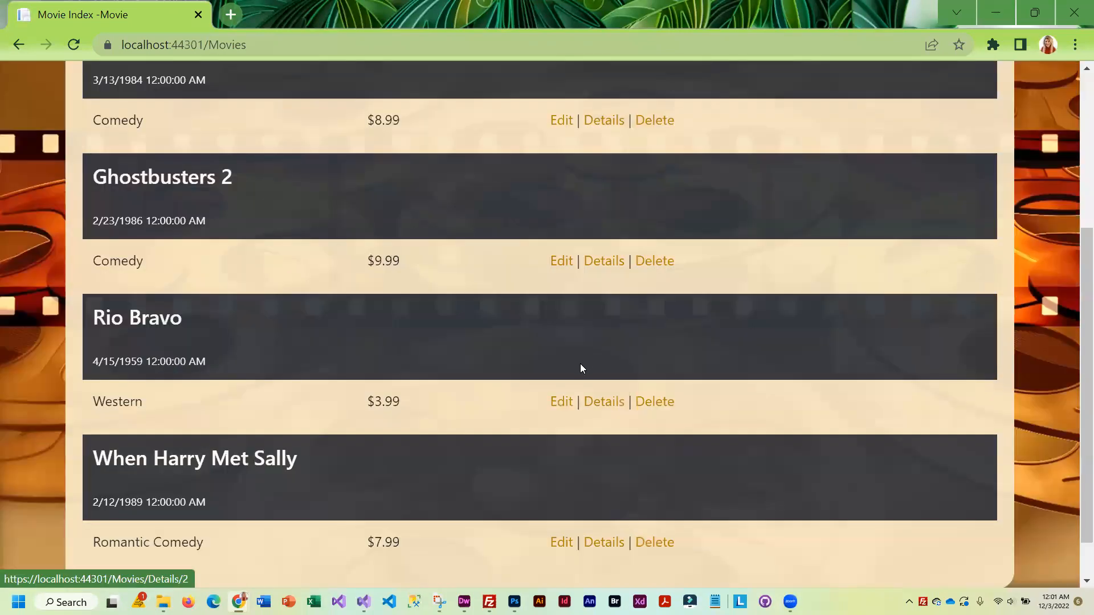
scroll(580, 363, up, 5)
scroll(279, 461, down, 5)
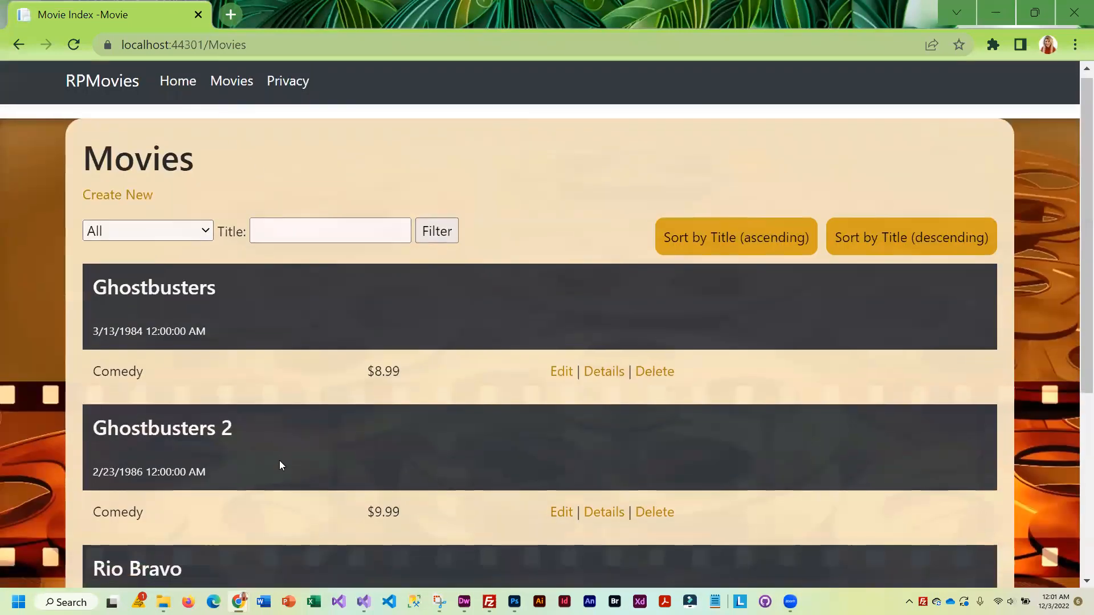
scroll(280, 466, up, 1)
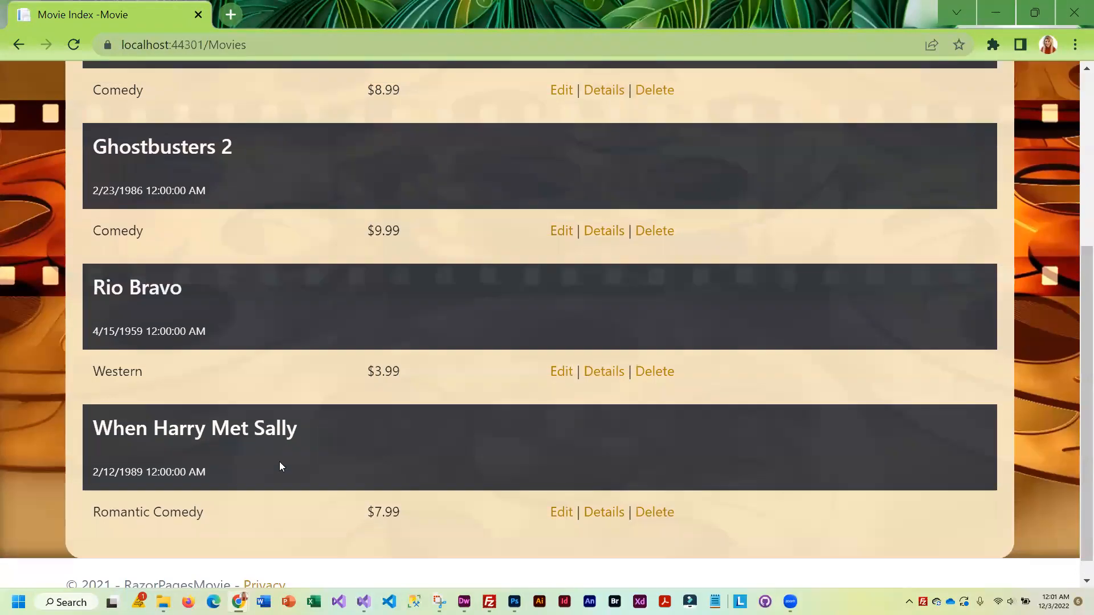
scroll(279, 466, up, 4)
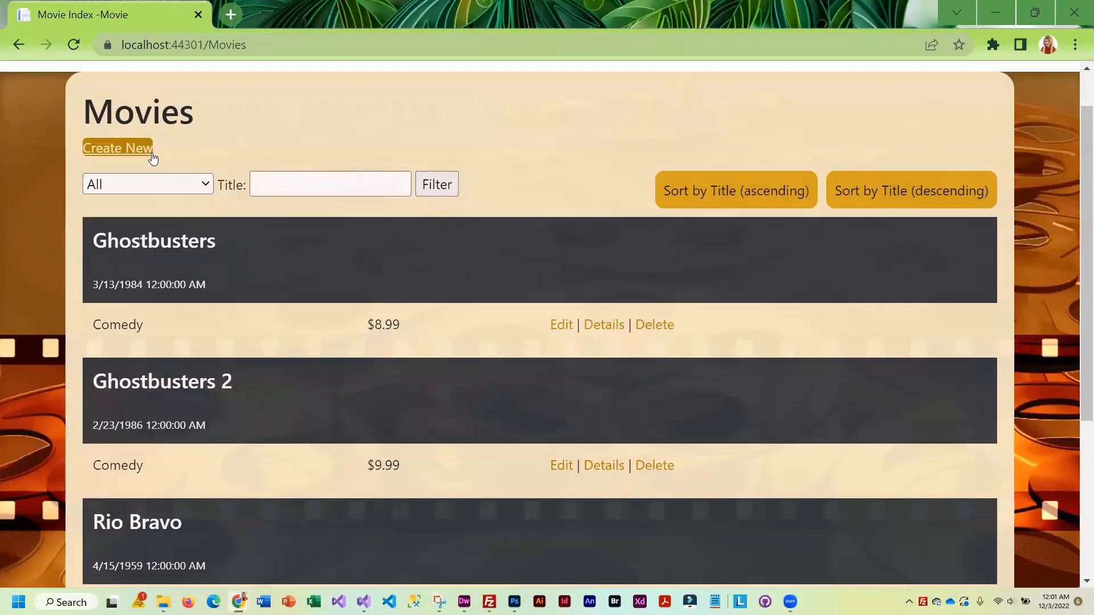
scroll(199, 150, up, 1)
click(118, 86)
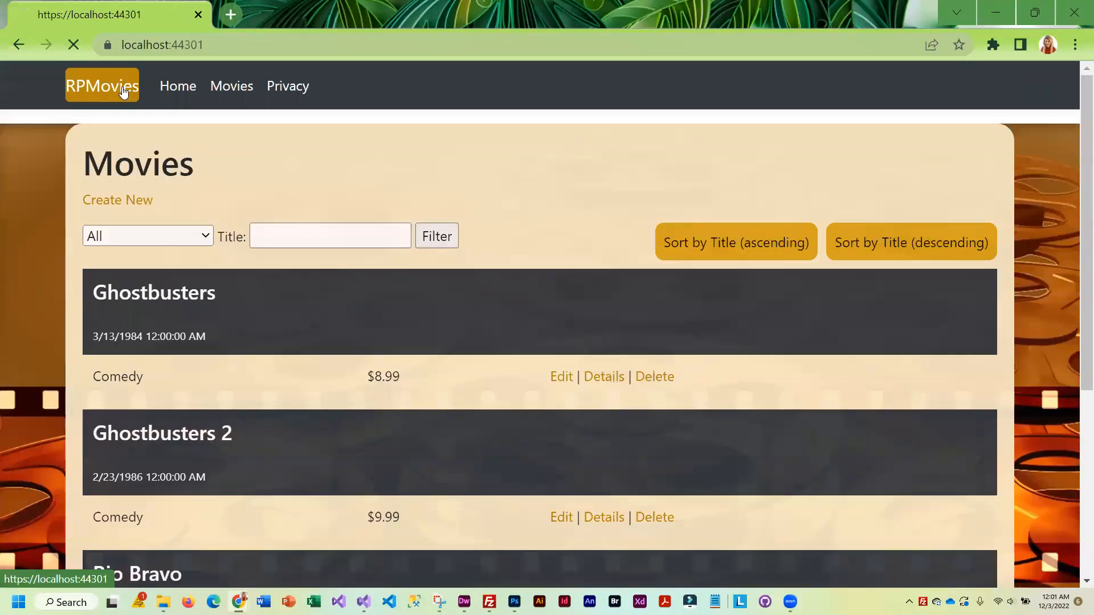
click(1071, 12)
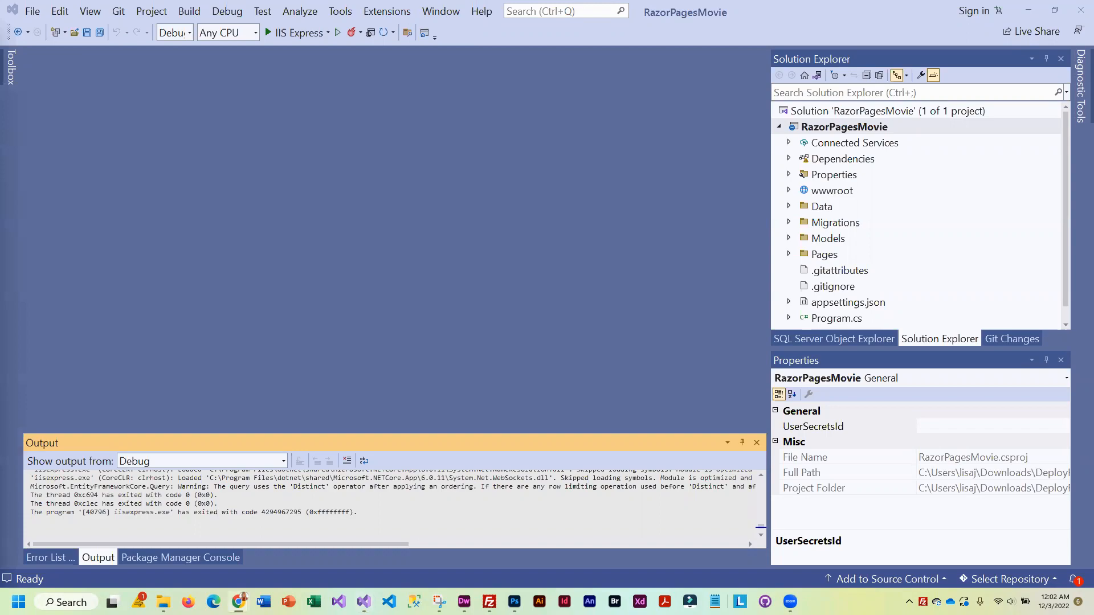
Open a new Firefox window, go to myasp.net and log in to the Account Center.
key(alt+Tab)
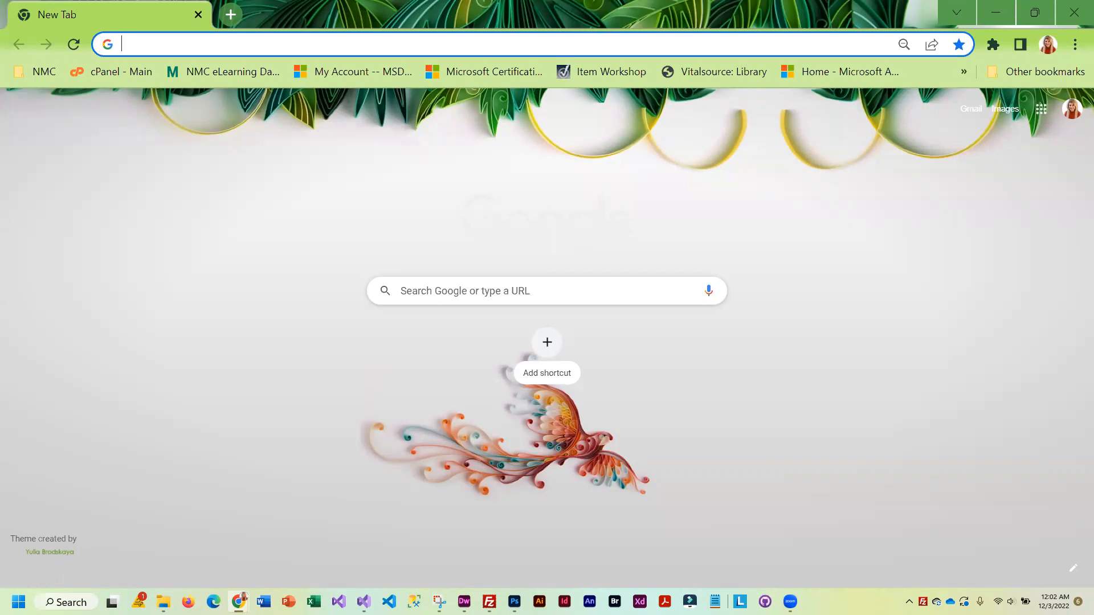
click(188, 602)
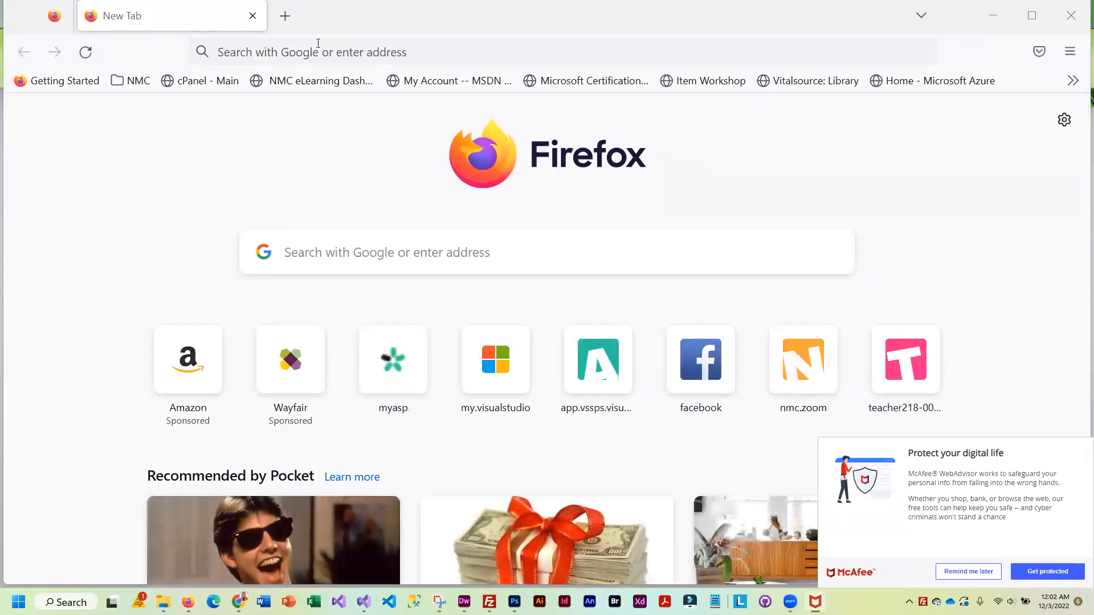
click(256, 52)
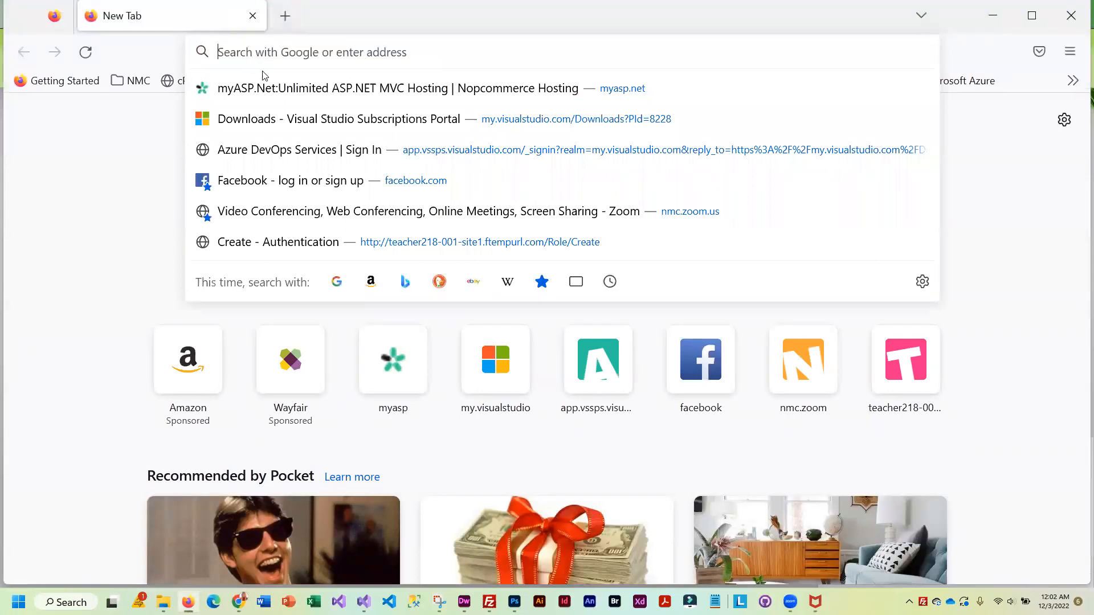
click(268, 88)
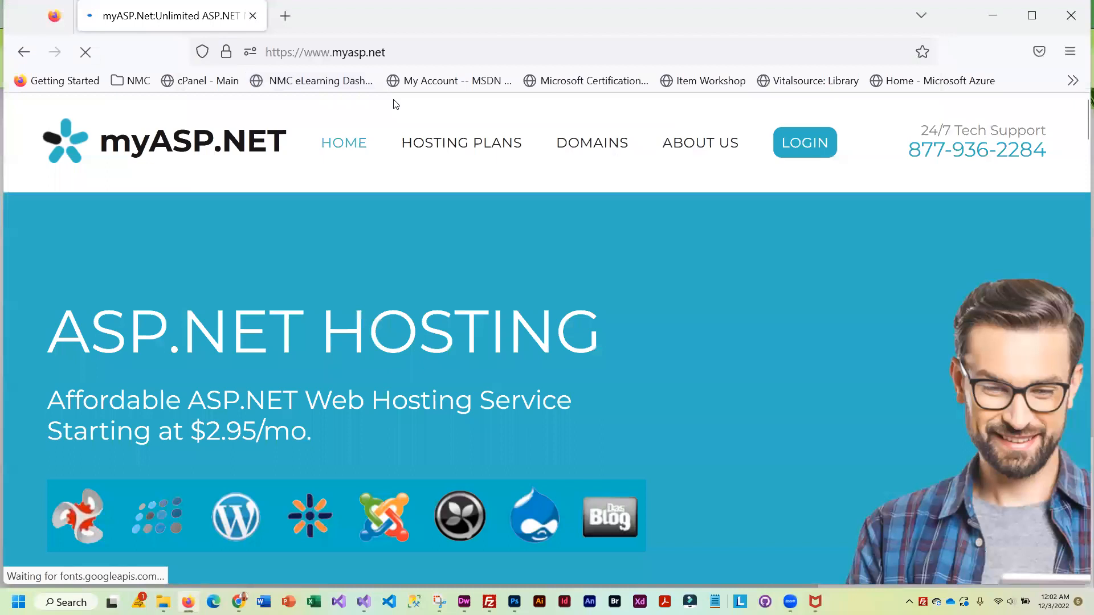
click(804, 155)
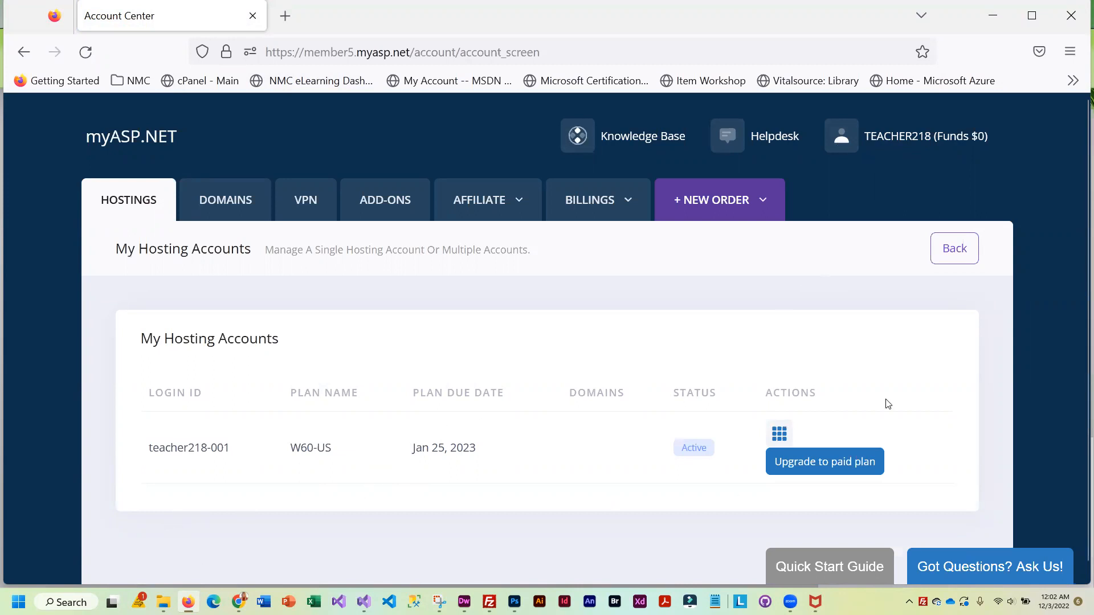
In the control panel's MSSQL Manager, delete db_a907f1_movies, then go to the Websites list.
click(781, 434)
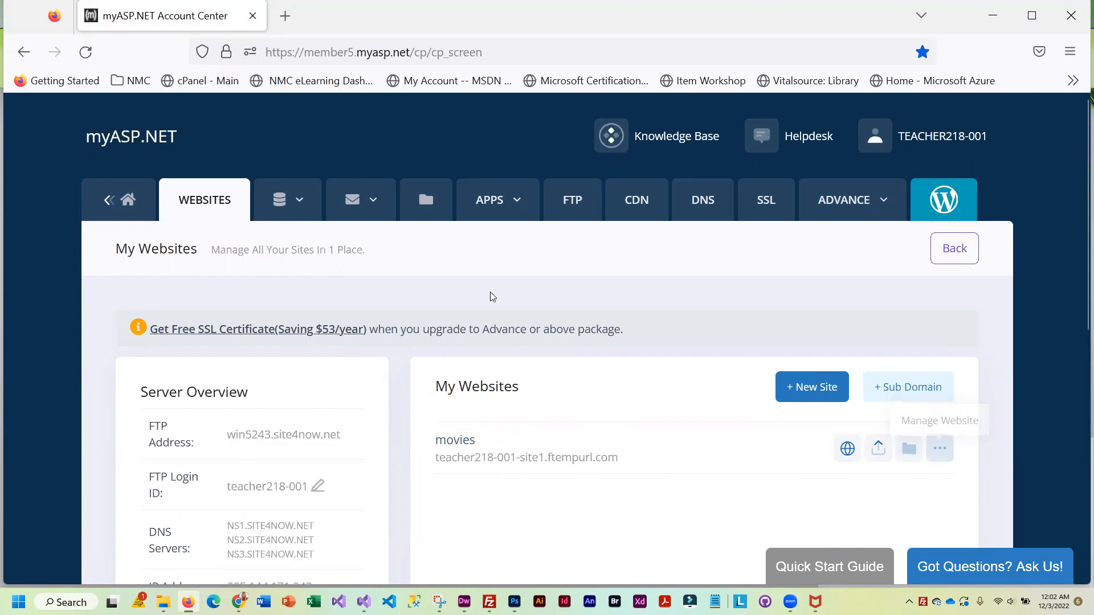
mouse_move(291, 224)
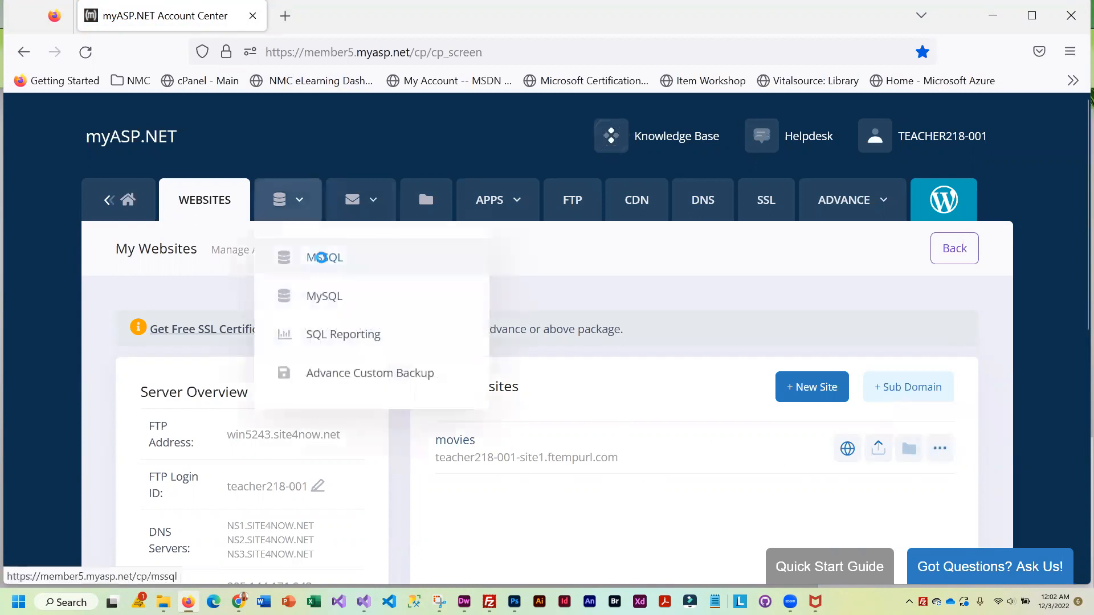
click(296, 255)
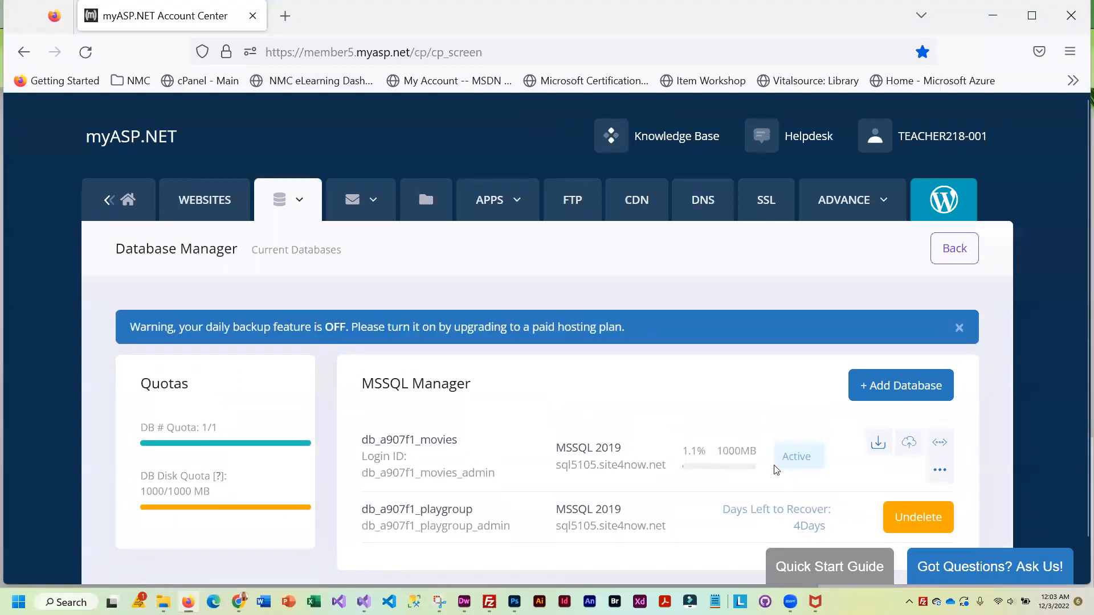
click(944, 471)
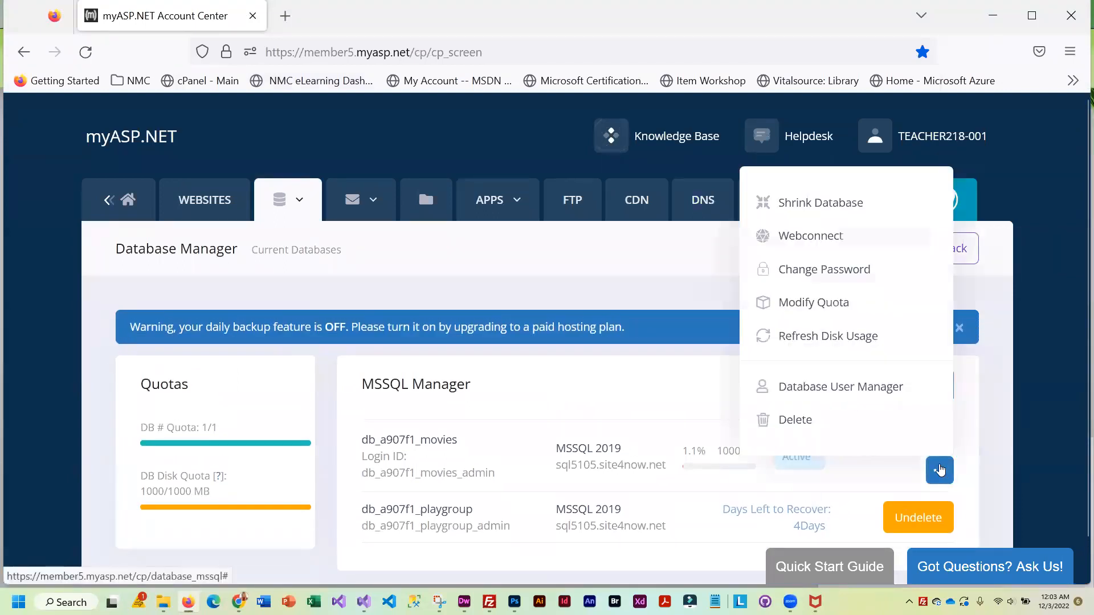
click(798, 419)
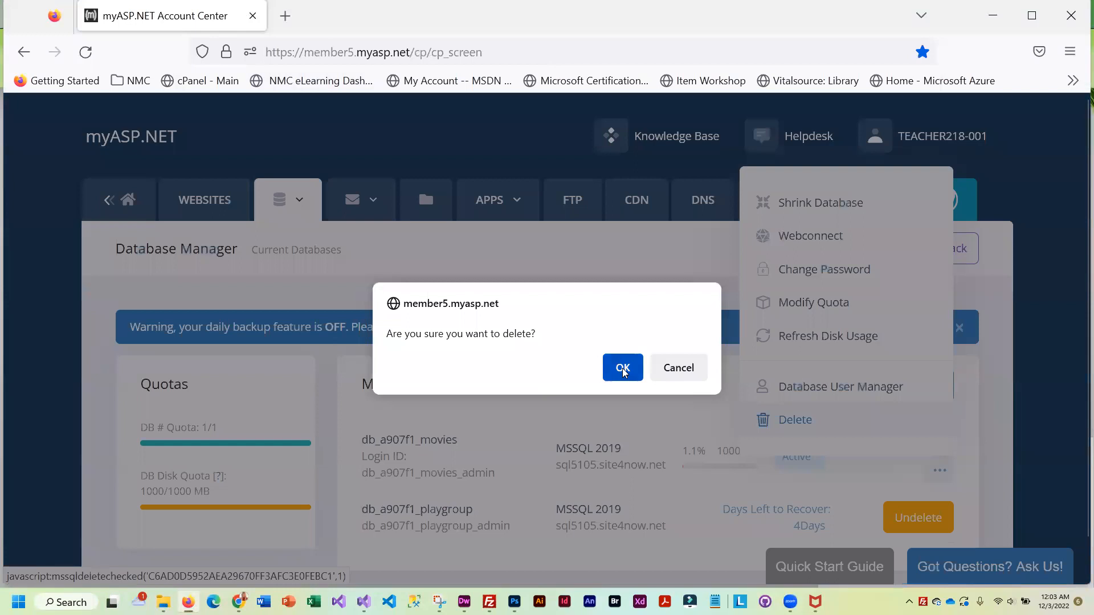
click(621, 368)
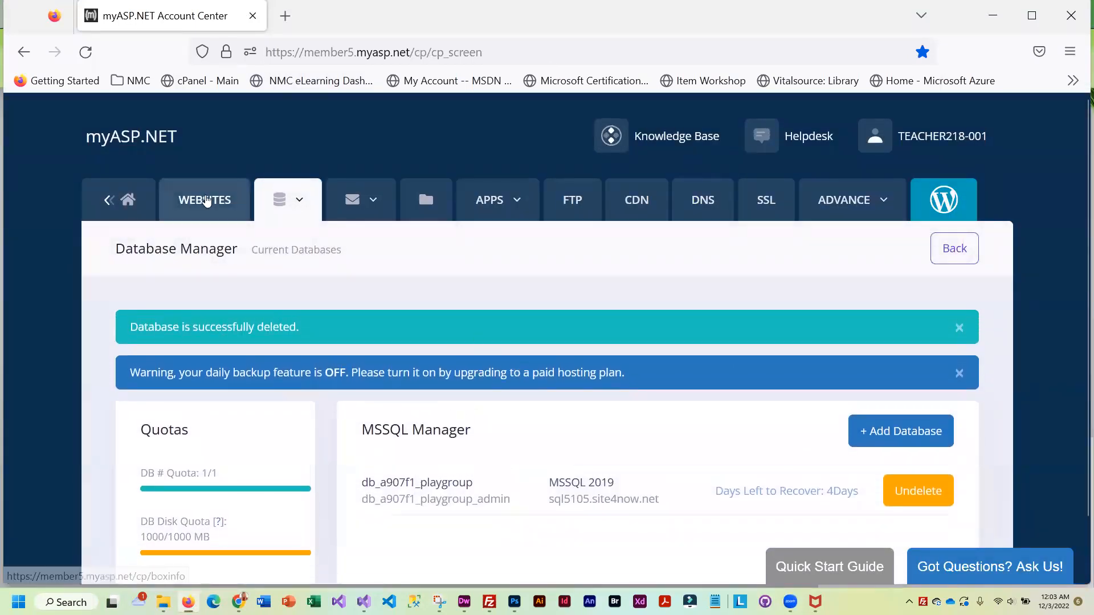
click(200, 198)
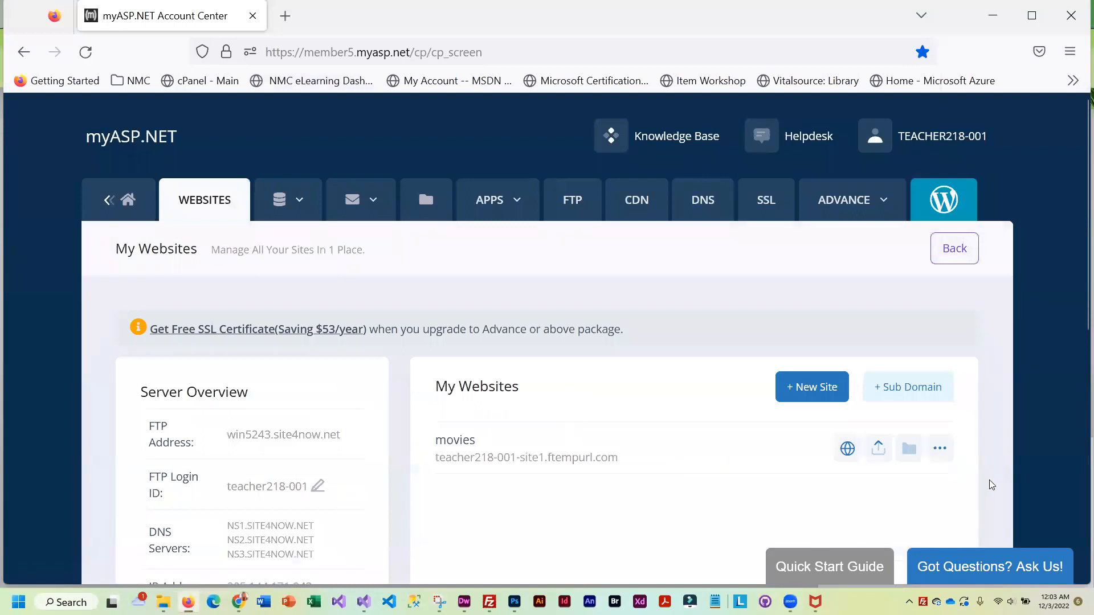
Delete the movies website with 'Remove everything' selected, confirming the deletion.
click(941, 448)
scroll(726, 484, down, 6)
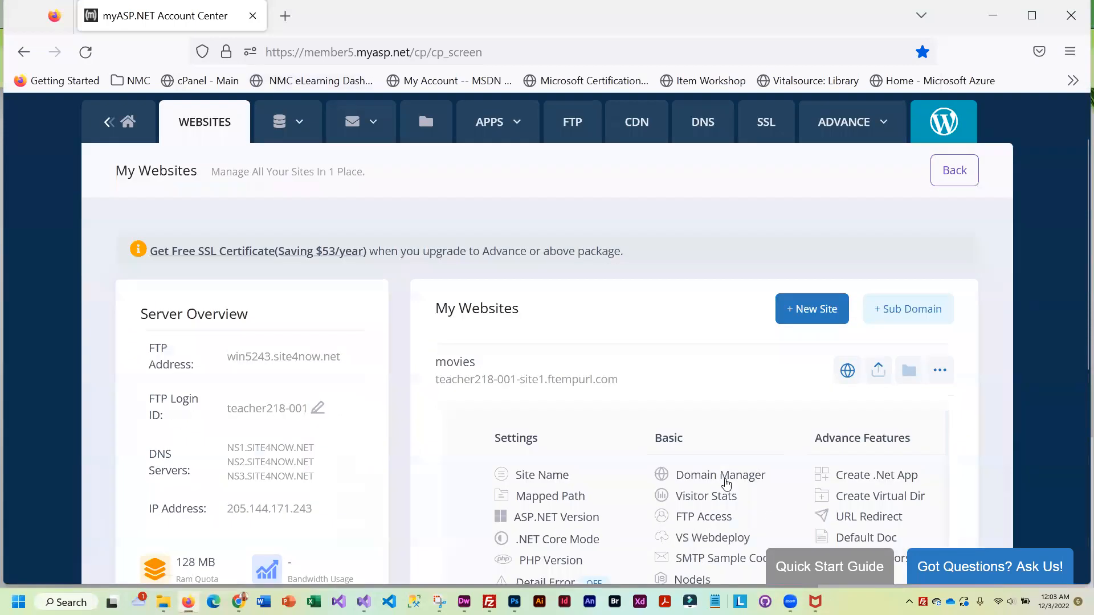
click(556, 368)
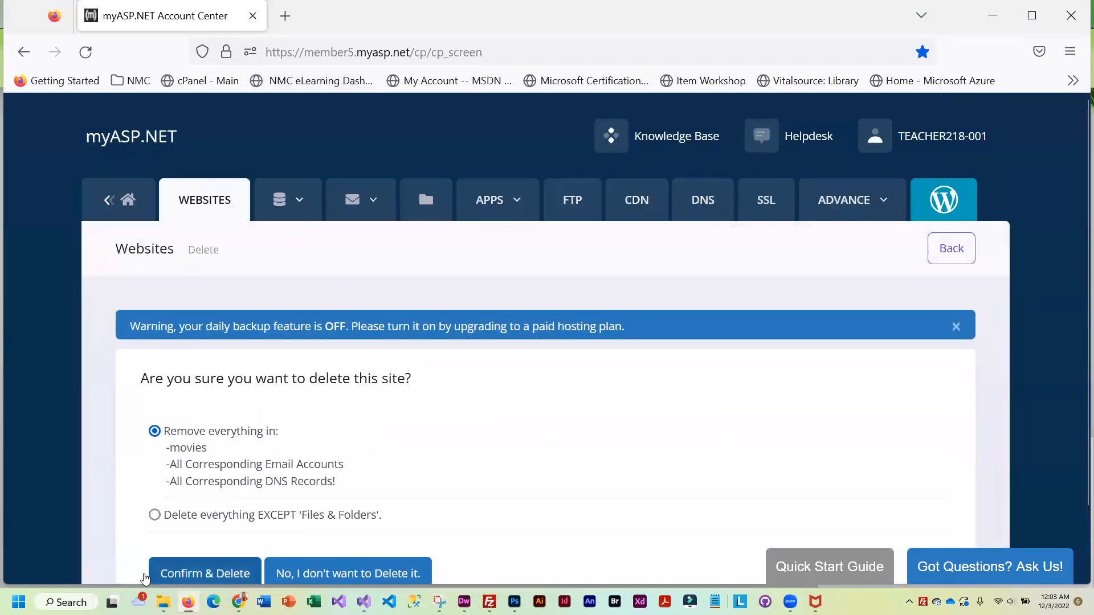
scroll(323, 455, down, 2)
click(215, 499)
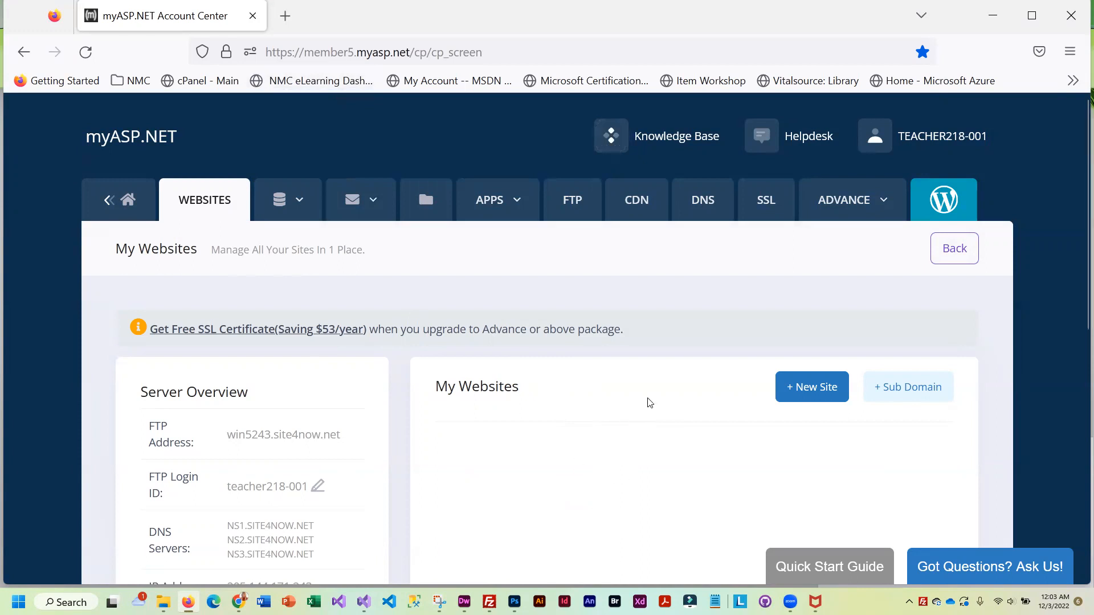
scroll(626, 416, down, 2)
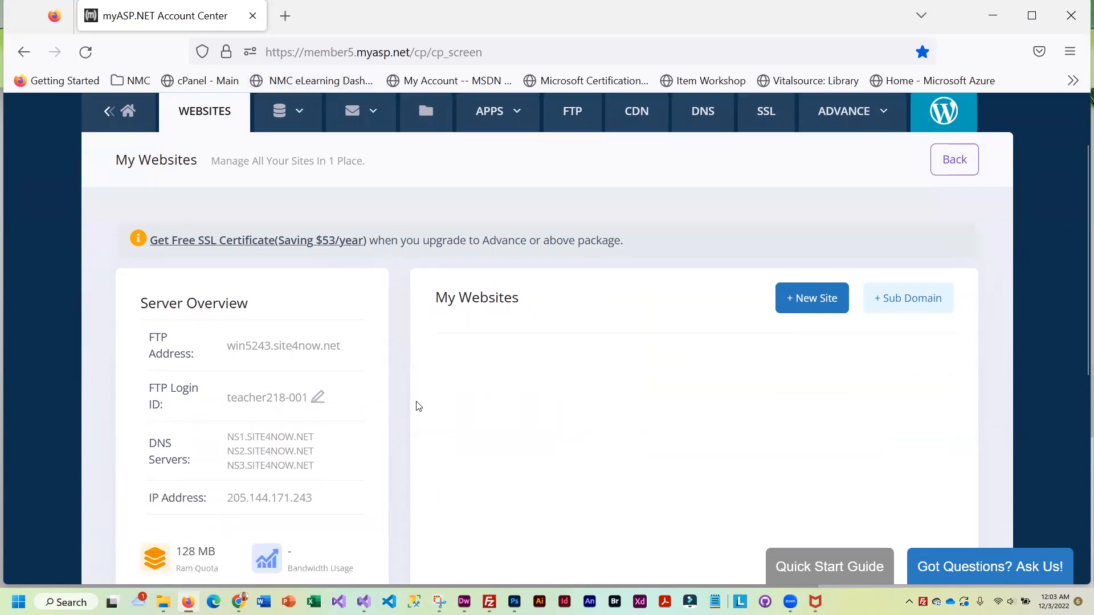
Add a new site, replacing the default name site1 with RPMovies, and submit it.
click(817, 301)
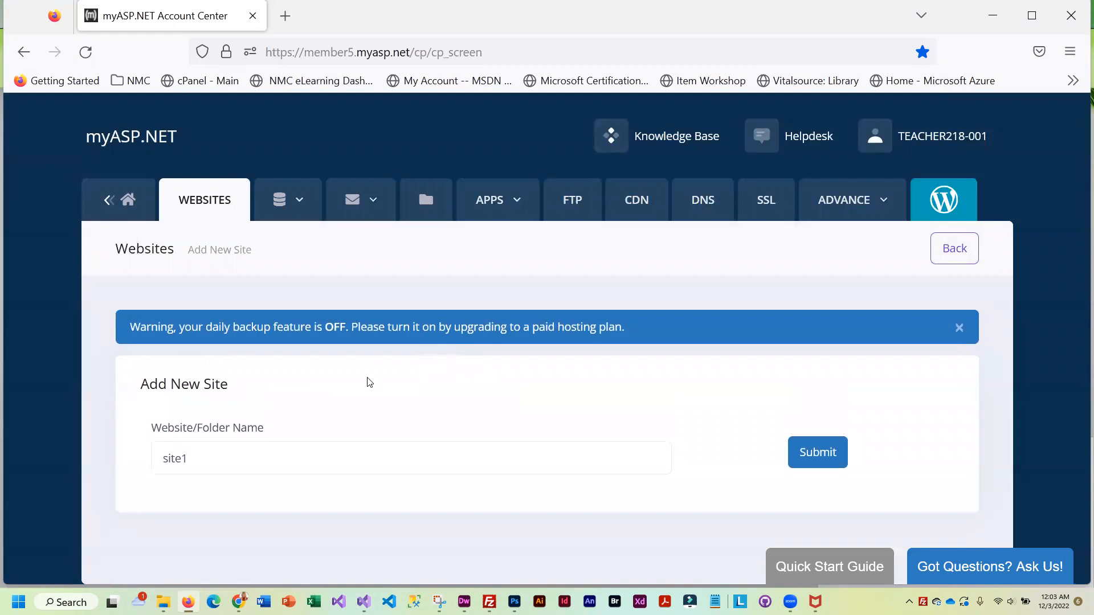
click(201, 459)
drag(202, 459, 151, 458)
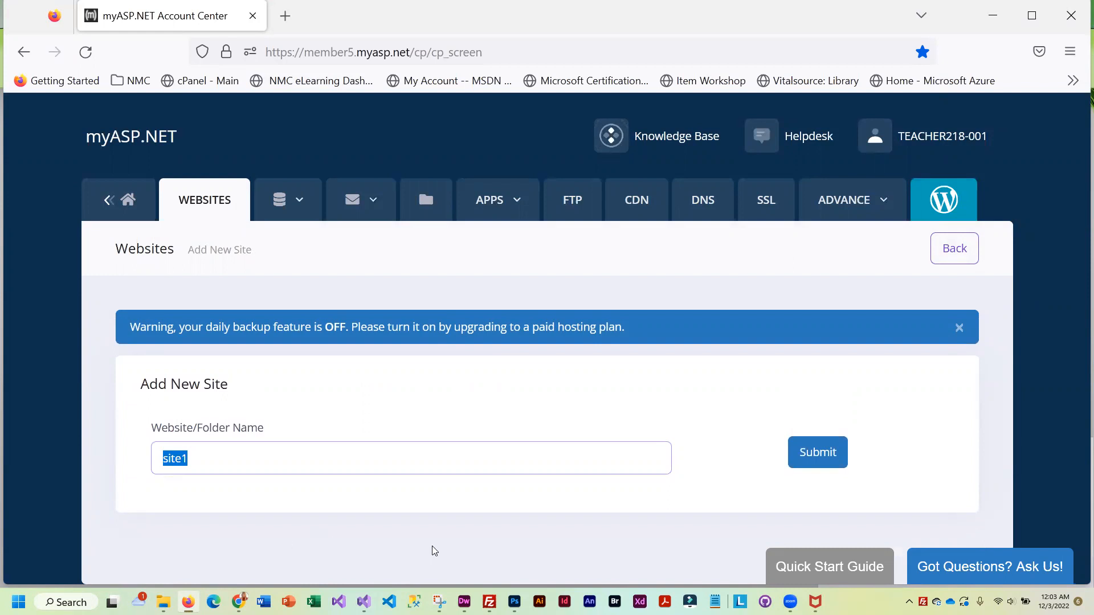
text(RPMovies)
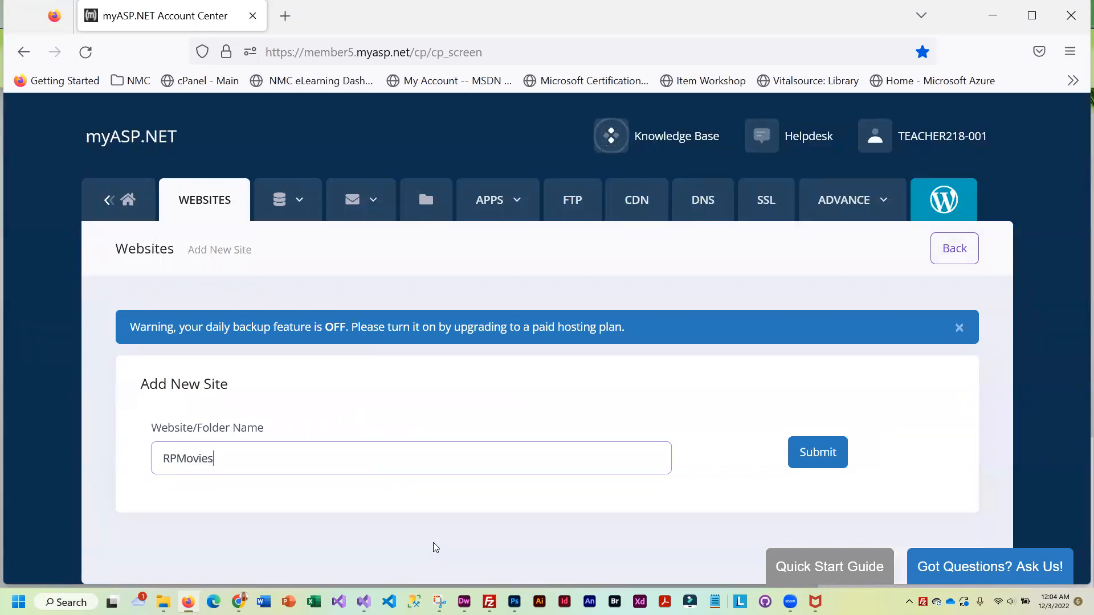
click(819, 453)
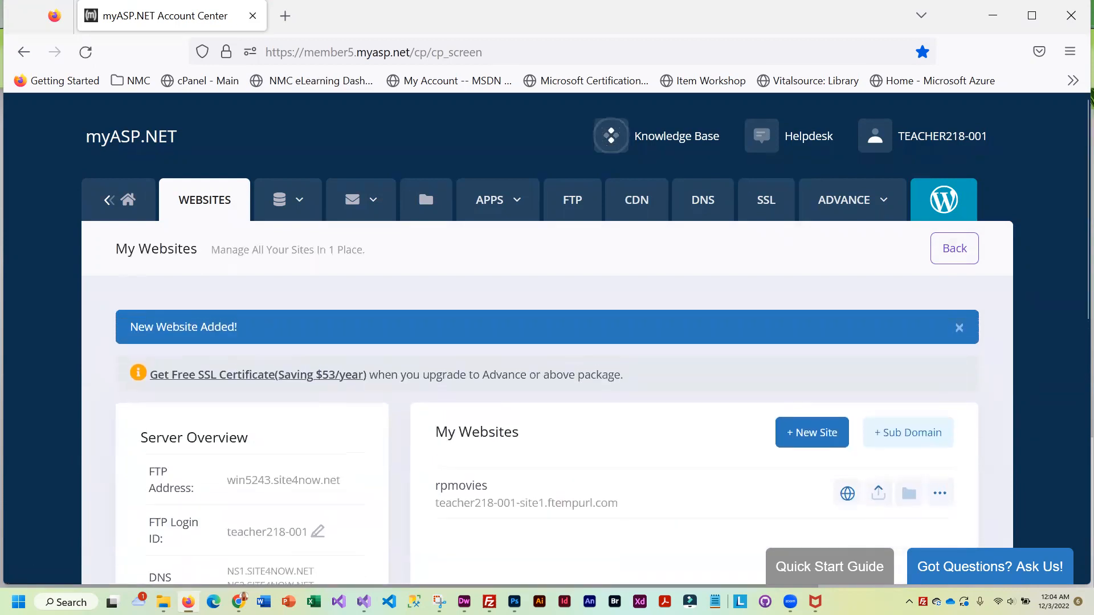
scroll(627, 448, down, 3)
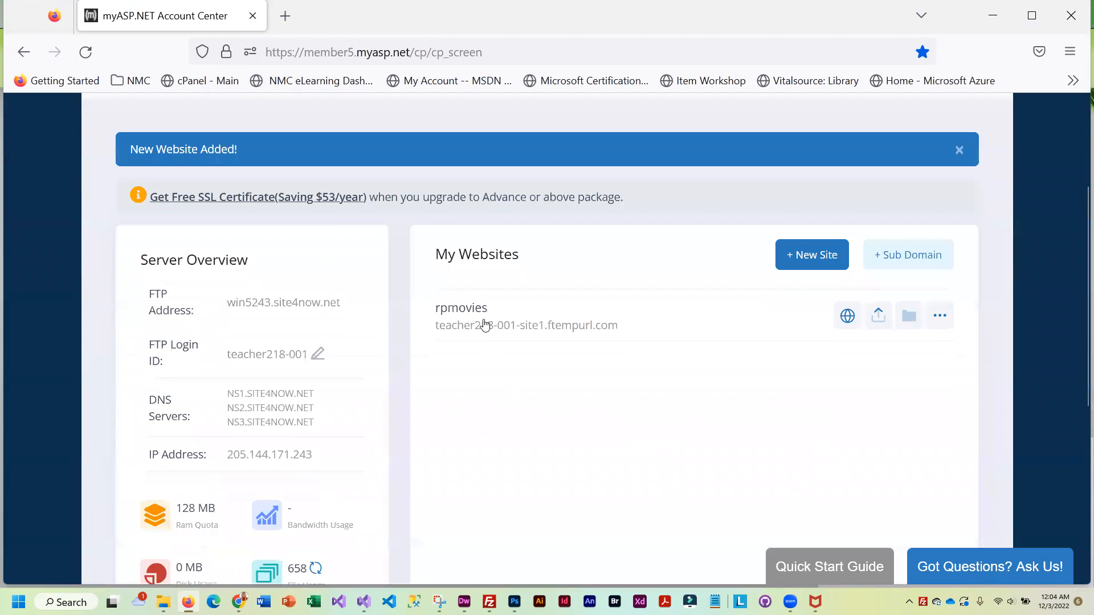
scroll(601, 442, up, 3)
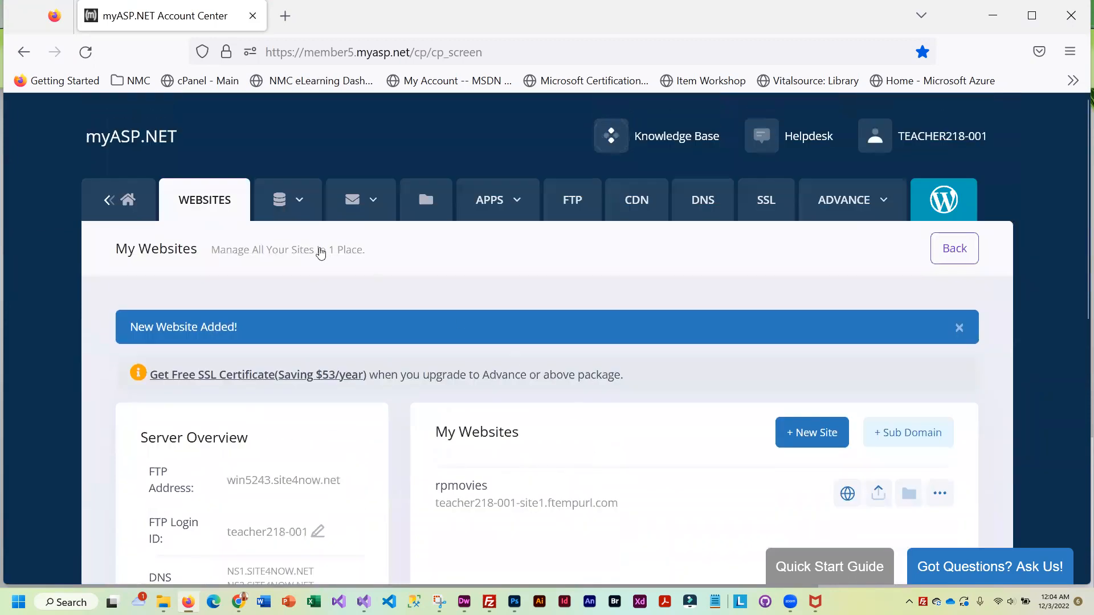
In MSSQL Manager, add an MSSQL 2019 database named RPMovies with a password and submit it.
mouse_move(279, 198)
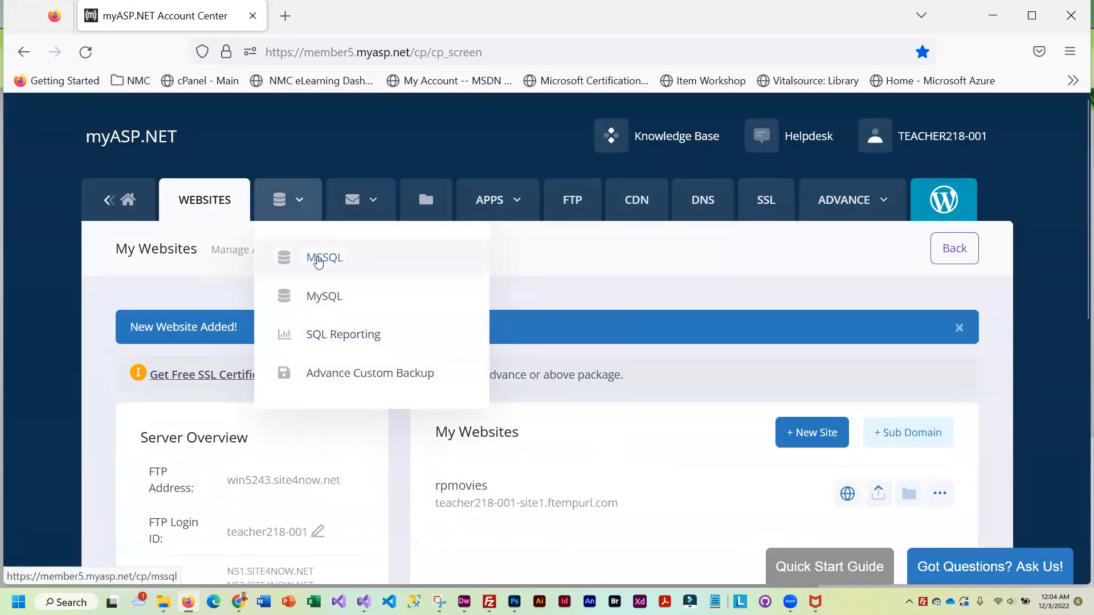
click(343, 260)
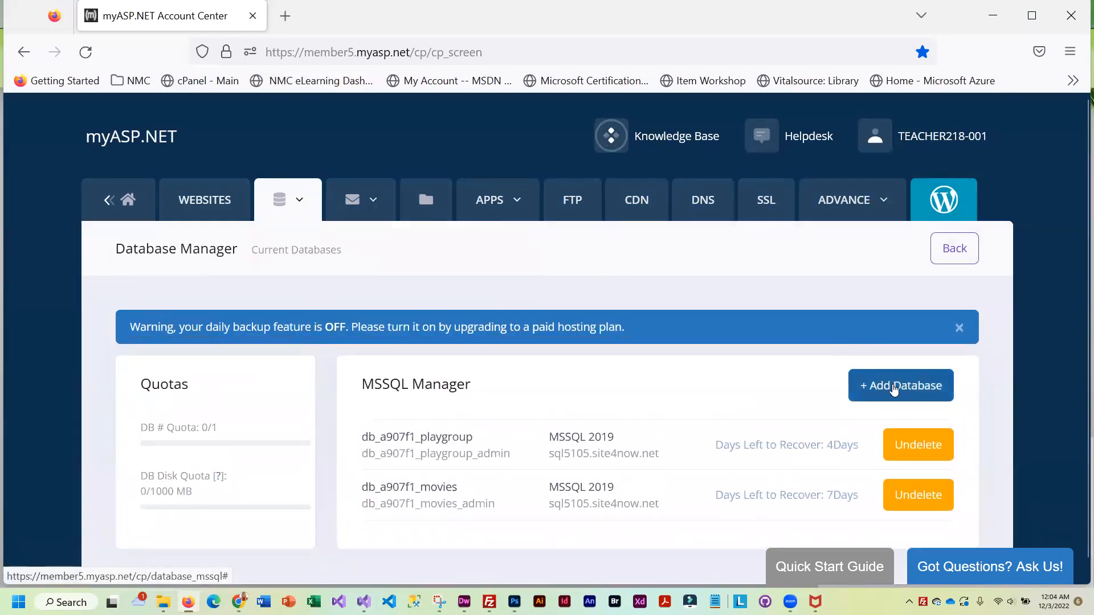
click(863, 383)
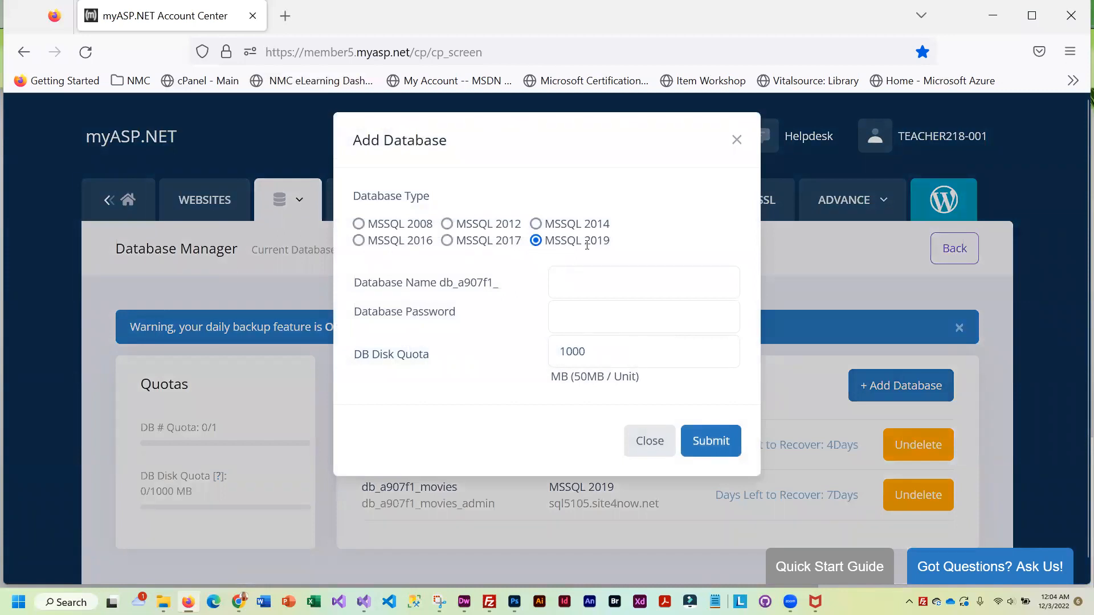
click(578, 287)
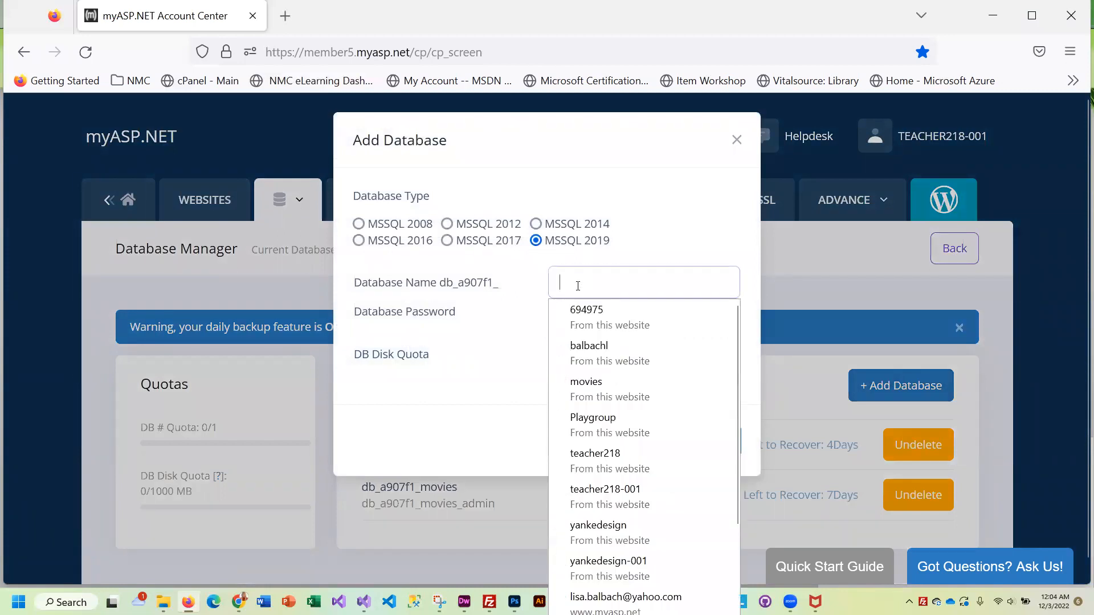
text(R)
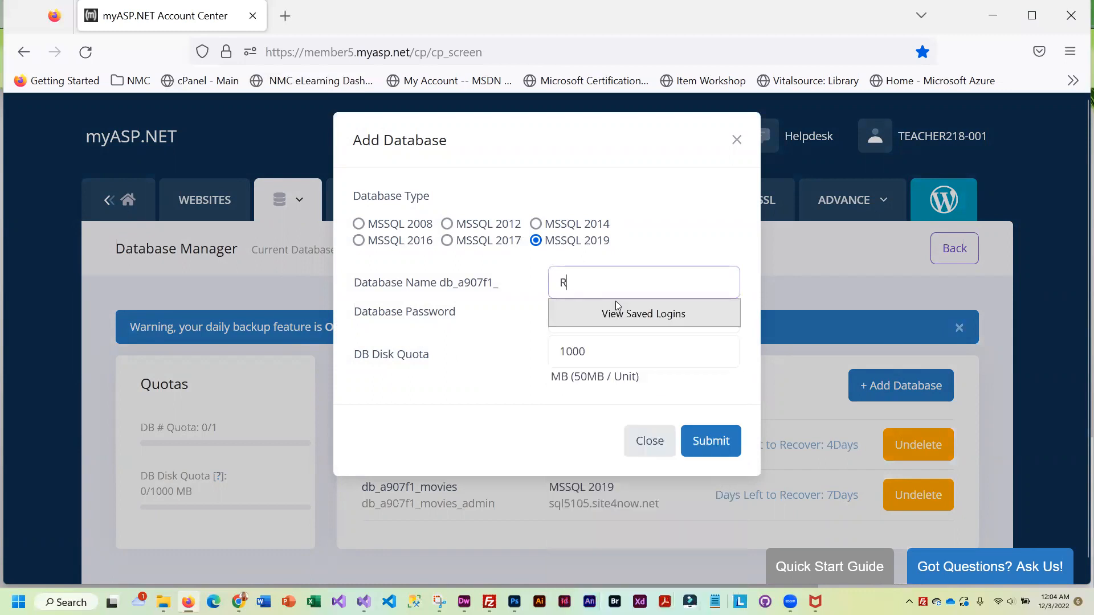
text(PMovies)
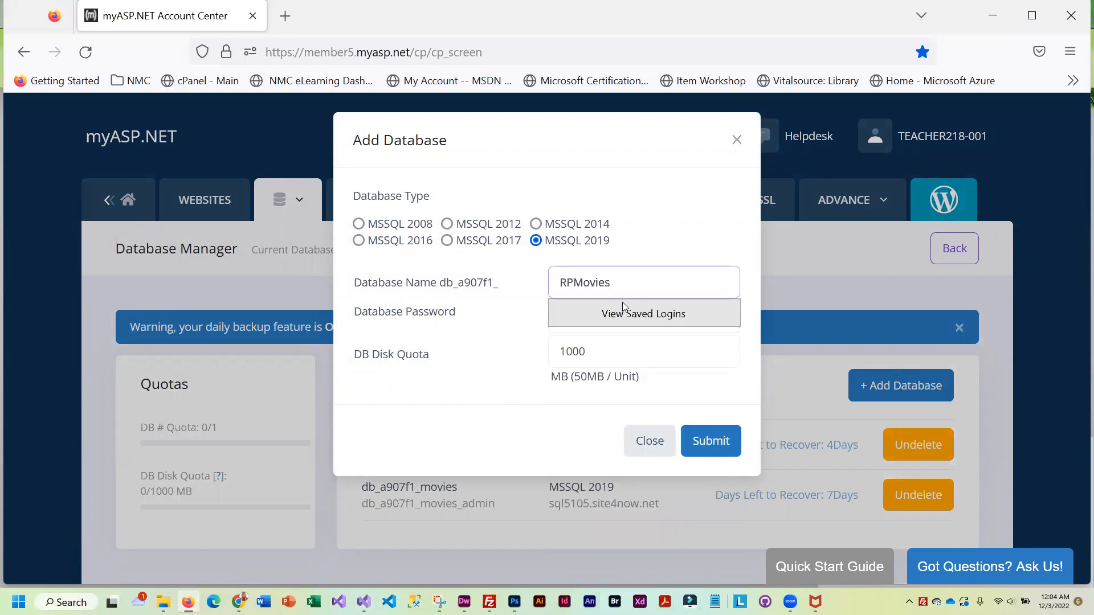
click(508, 323)
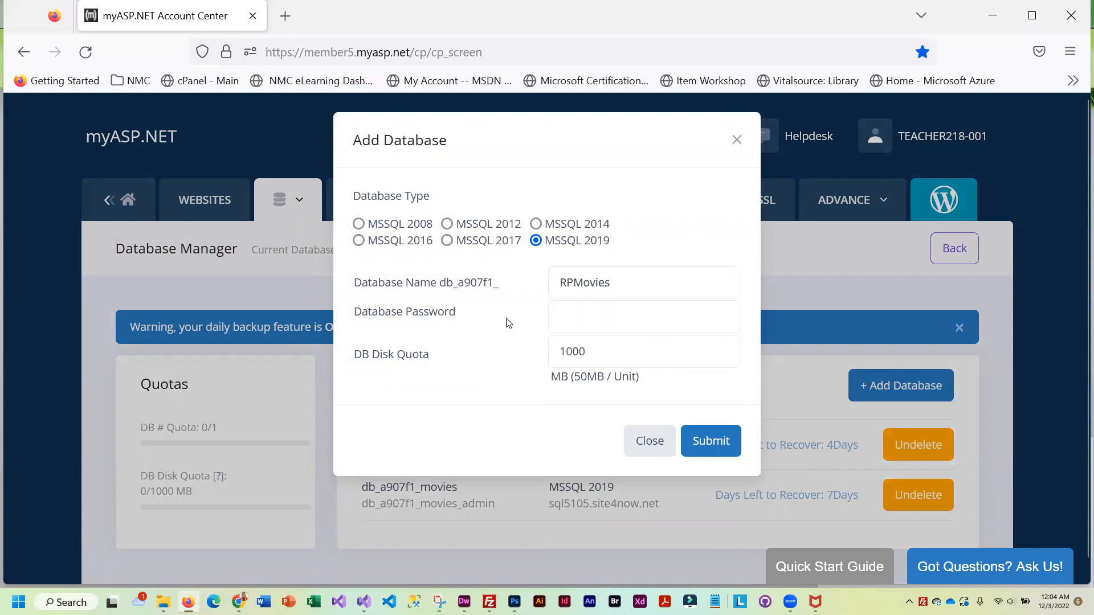
click(593, 310)
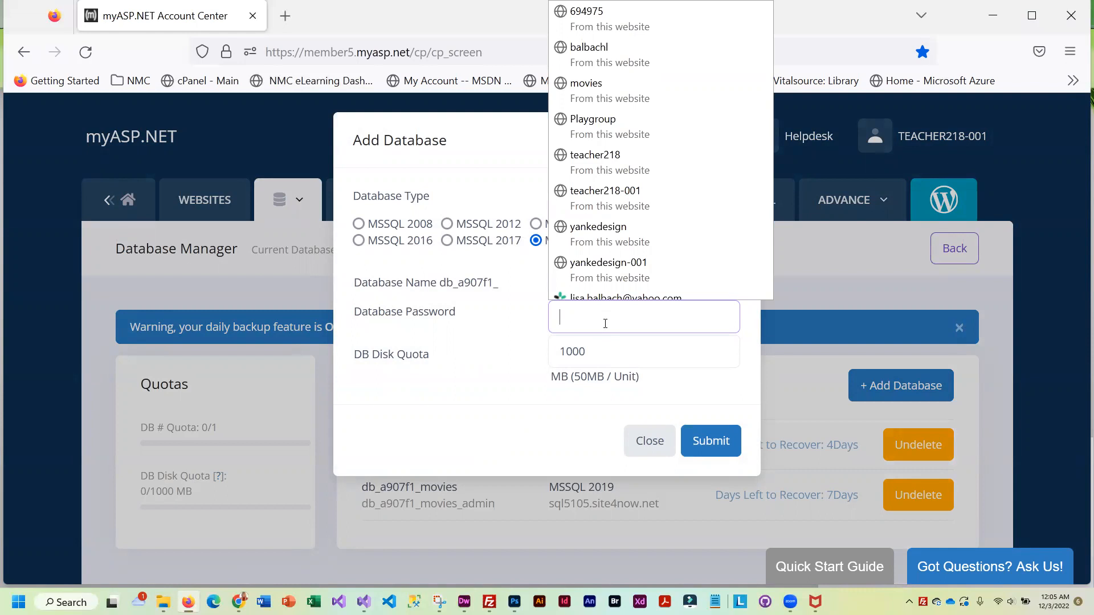
text(••••••)
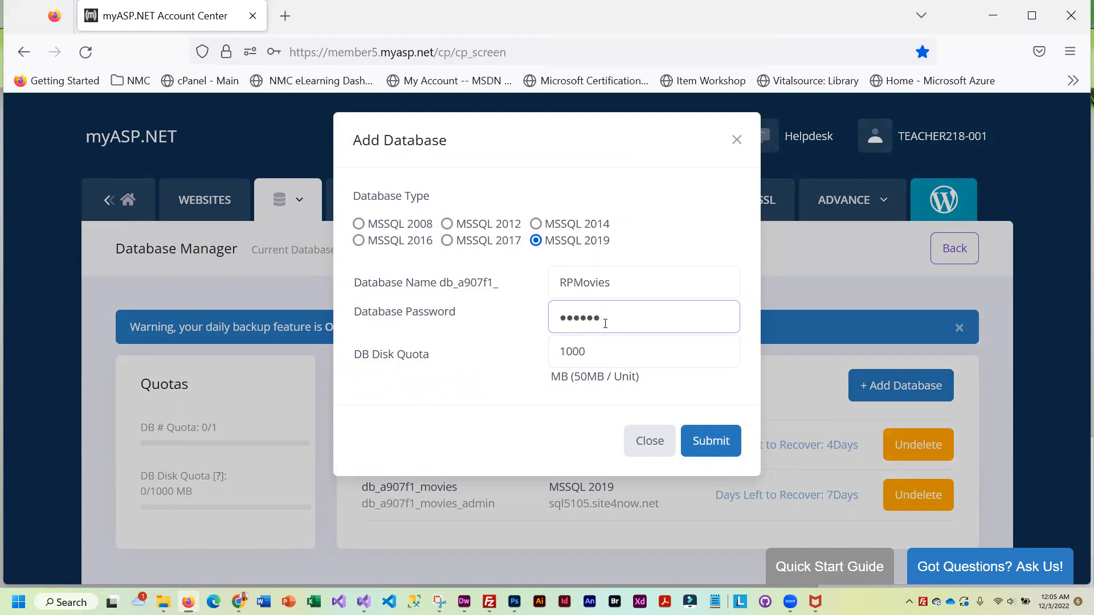
text(•••••)
click(709, 441)
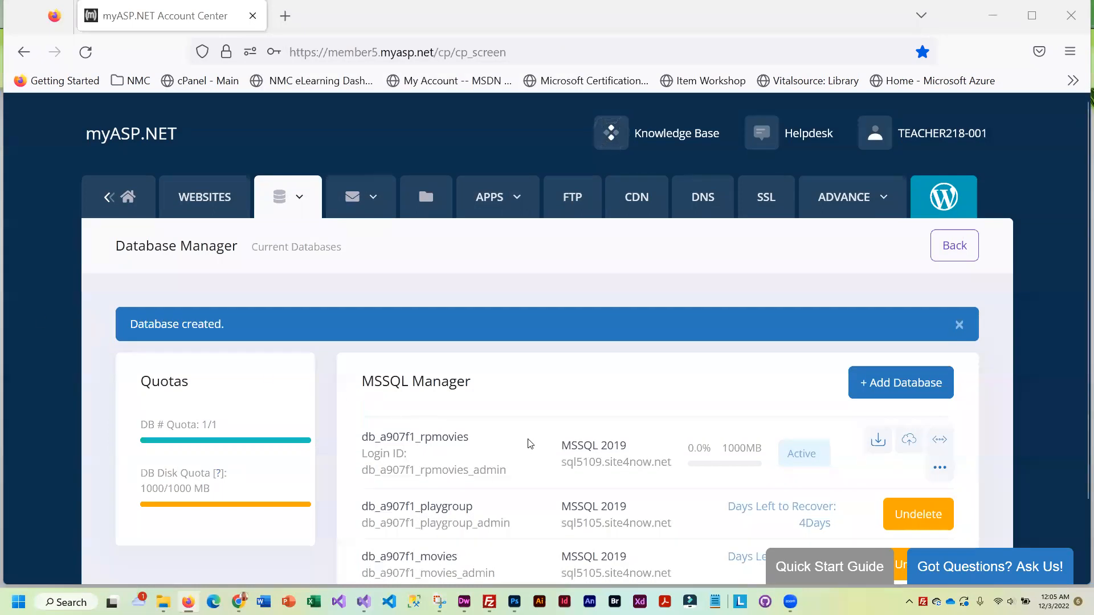
Verify db_a907f1_rpmovies shows as Active, then go back to the Websites list.
scroll(543, 425, down, 2)
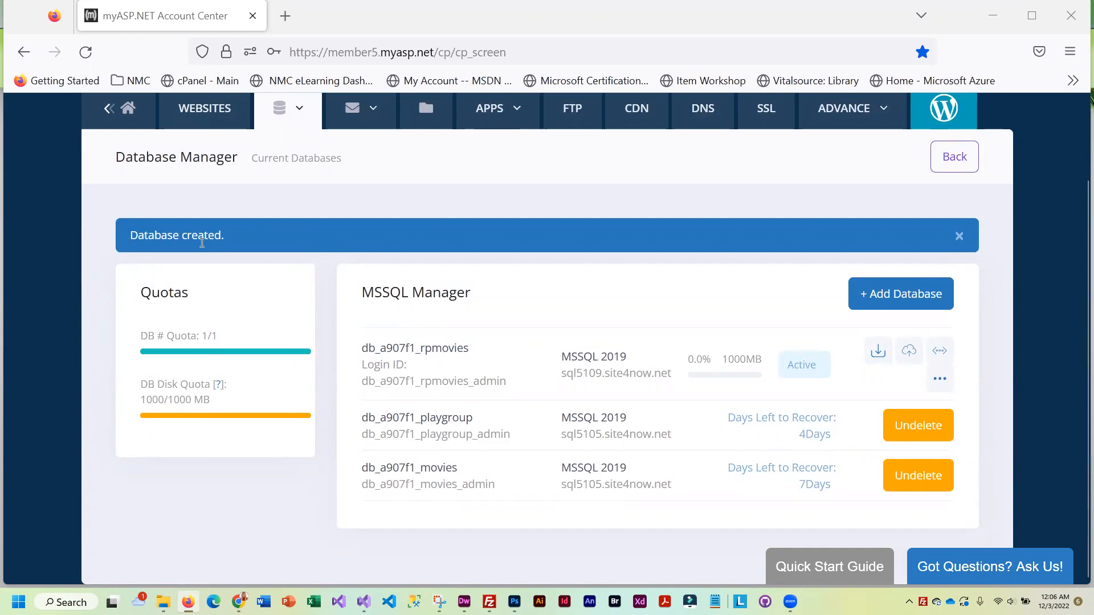
click(215, 111)
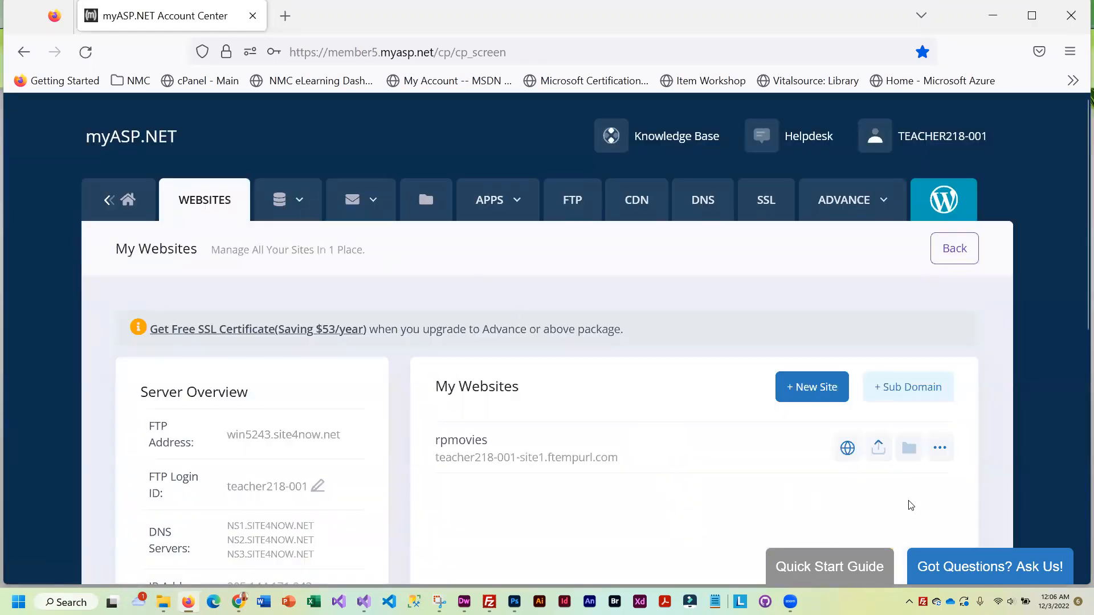
scroll(912, 501, down, 2)
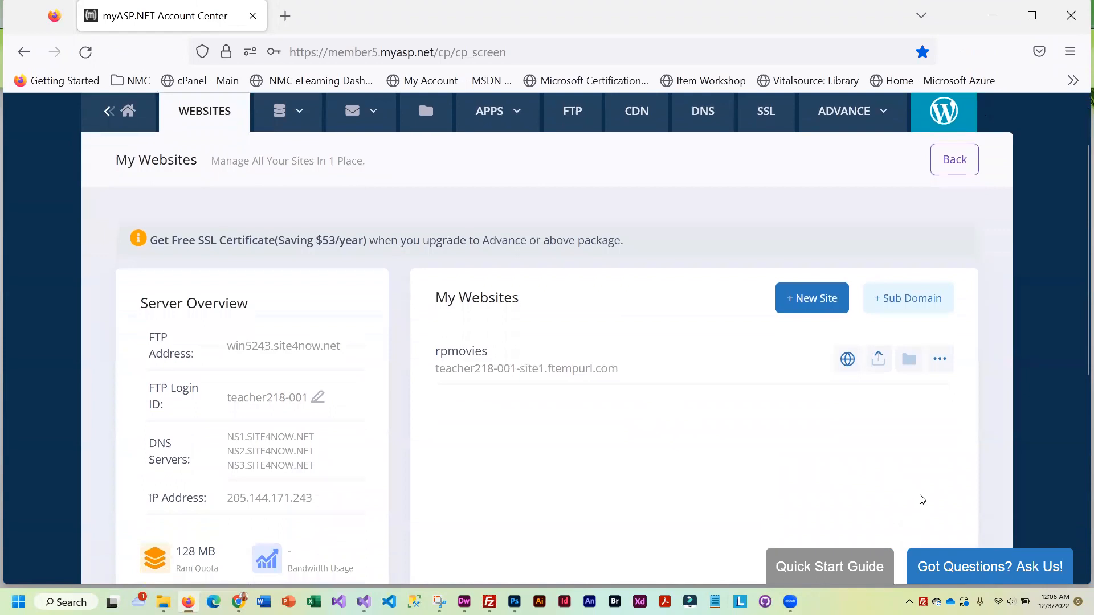
click(877, 360)
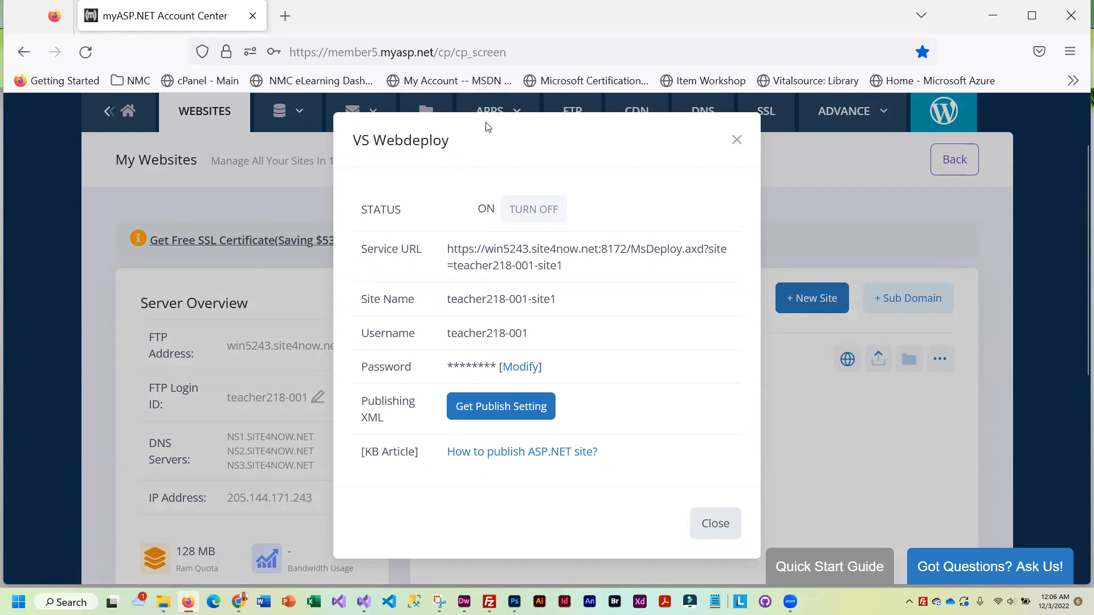
drag(489, 126, 406, 130)
click(513, 123)
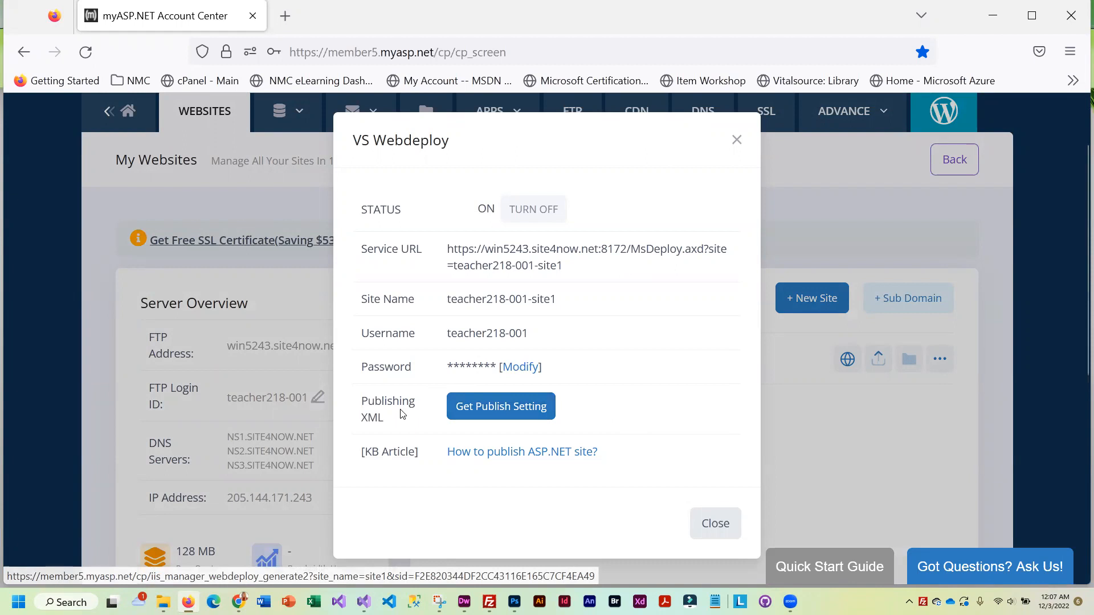
Download site1.PublishSettings, check it in the downloads list, and close the VS Webdeploy dialog.
click(502, 411)
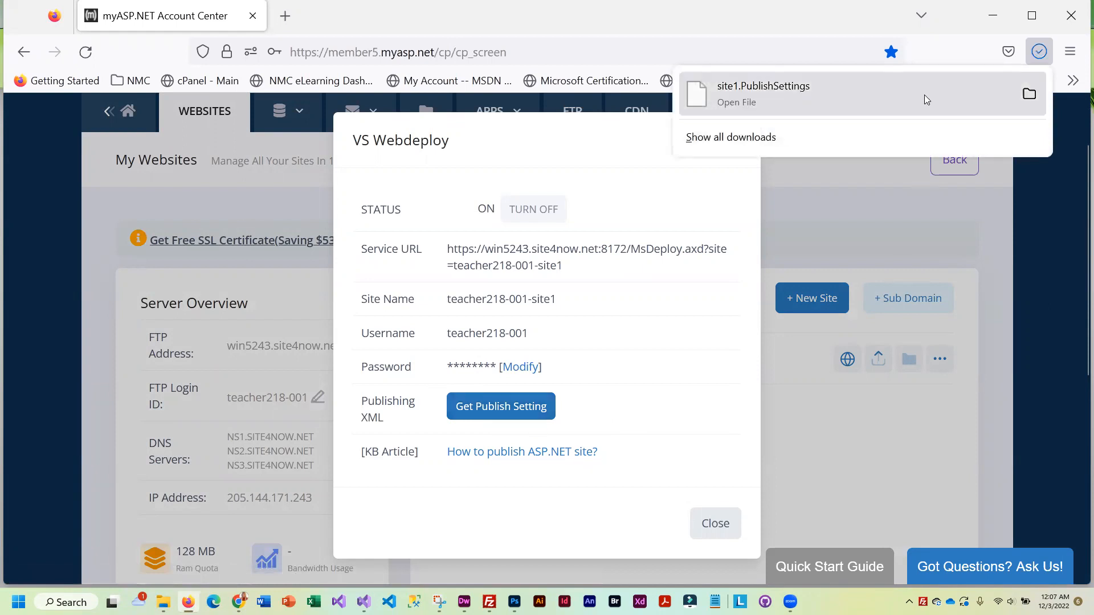
click(796, 147)
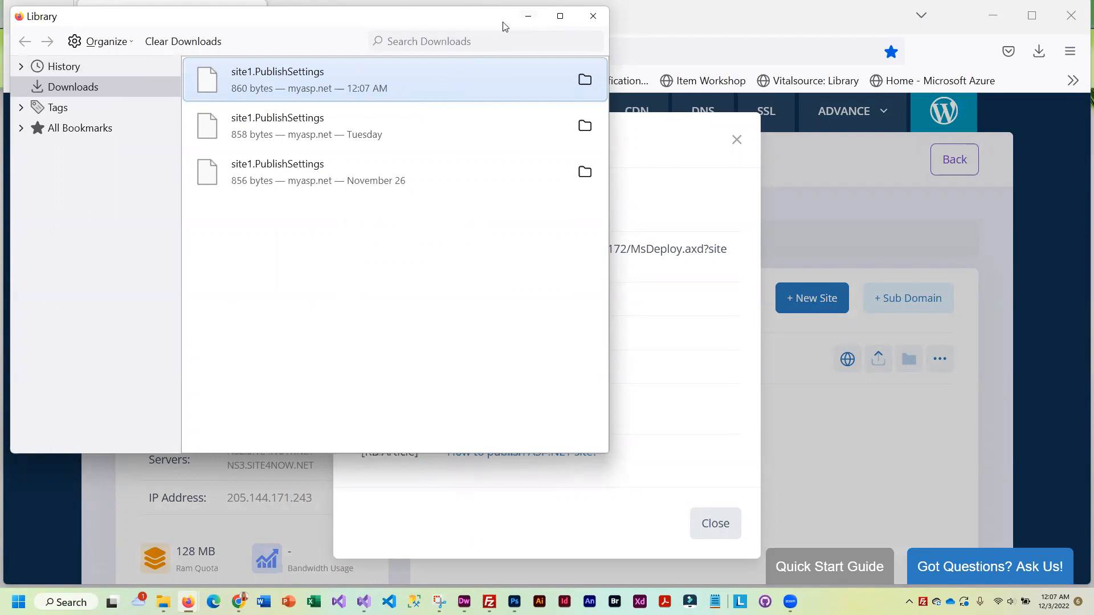
click(528, 16)
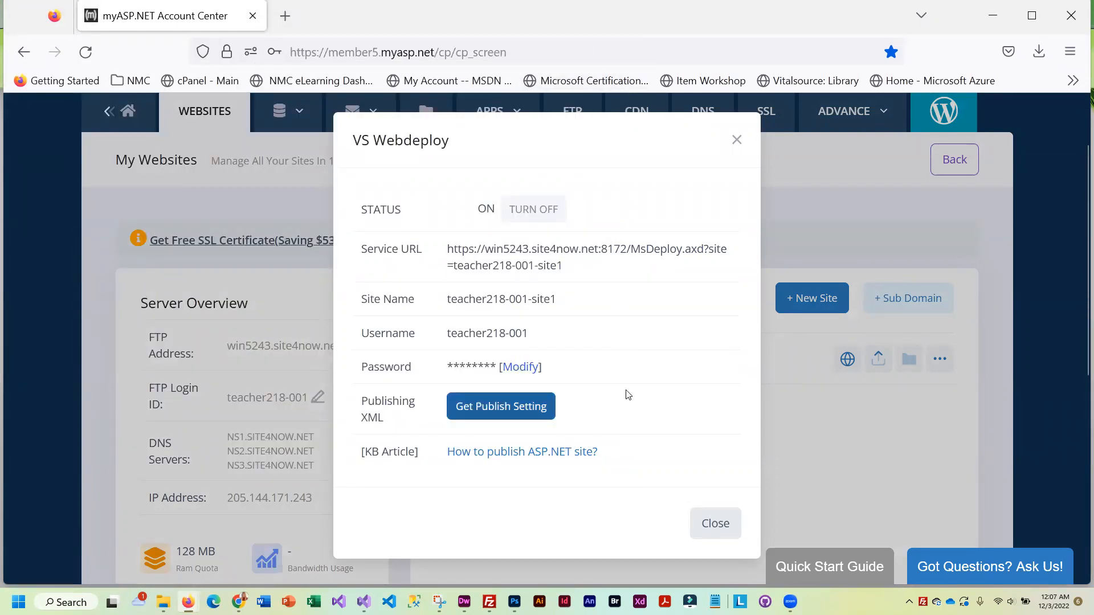
click(730, 525)
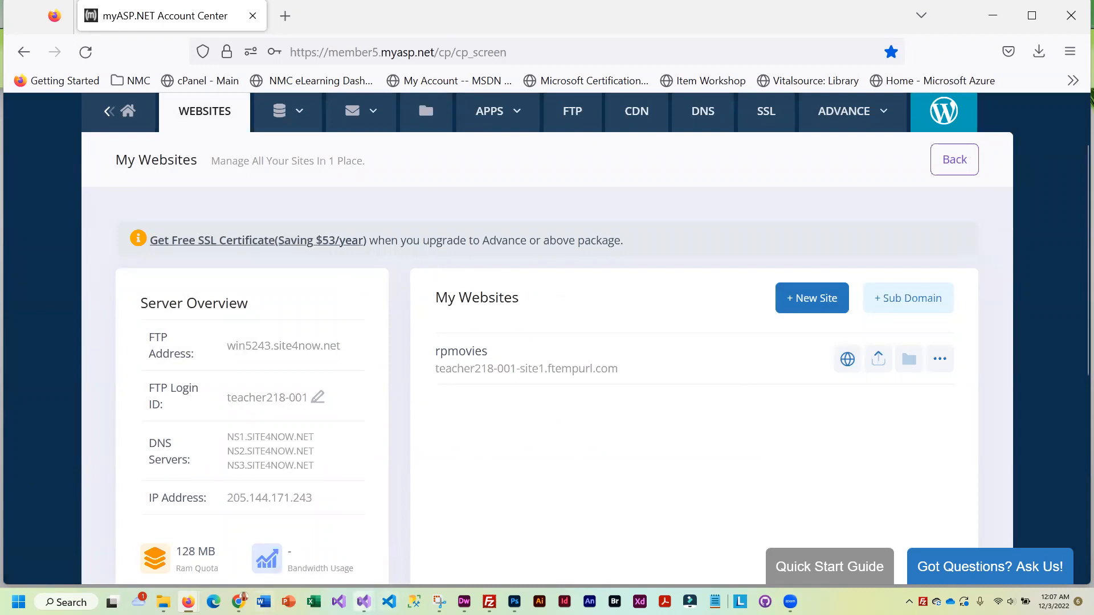
Start a Publish for the RazorPagesMovie project and pick Import Profile as the target.
mouse_move(363, 601)
click(406, 531)
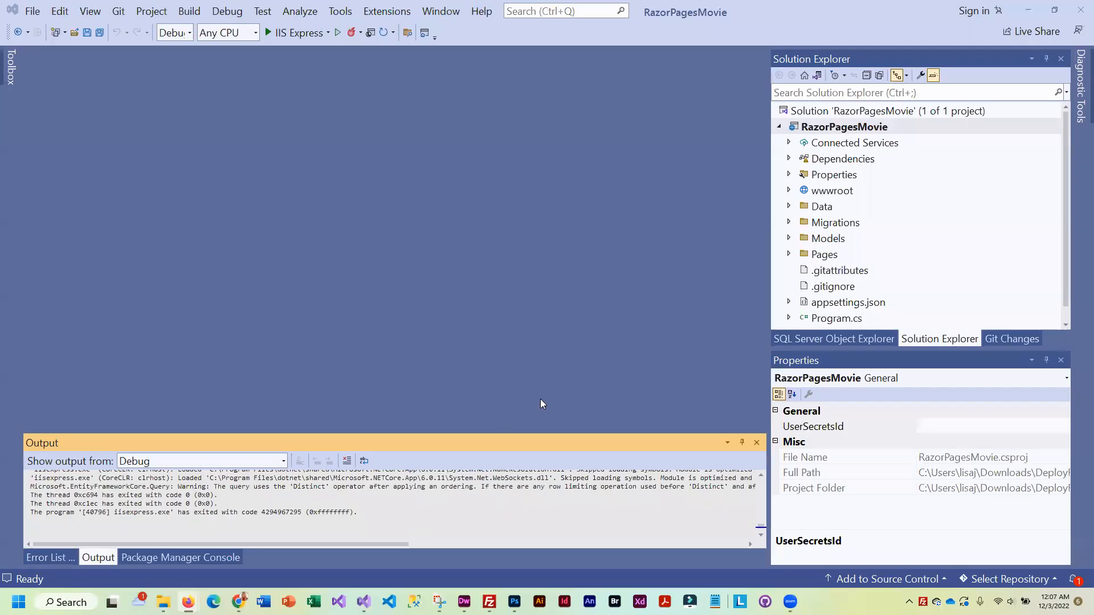
right_click(845, 129)
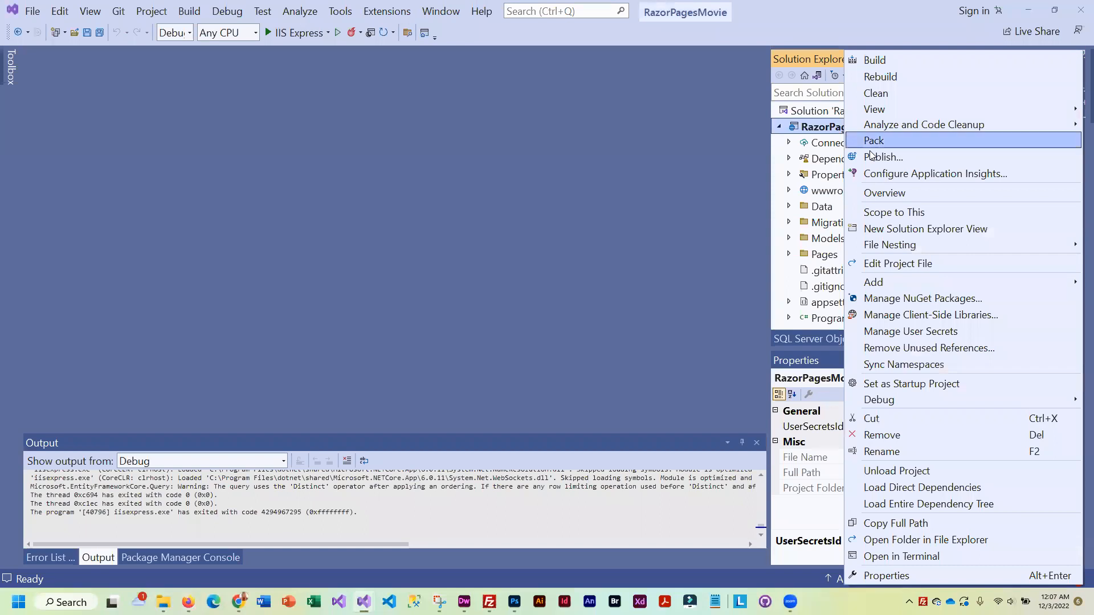
click(889, 159)
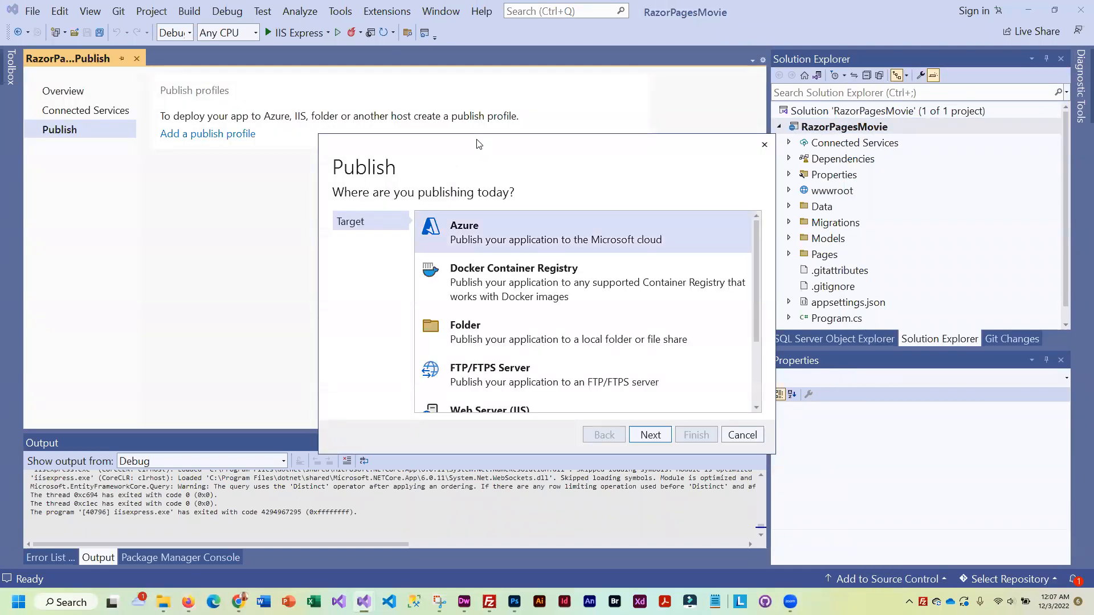
drag(480, 151, 294, 77)
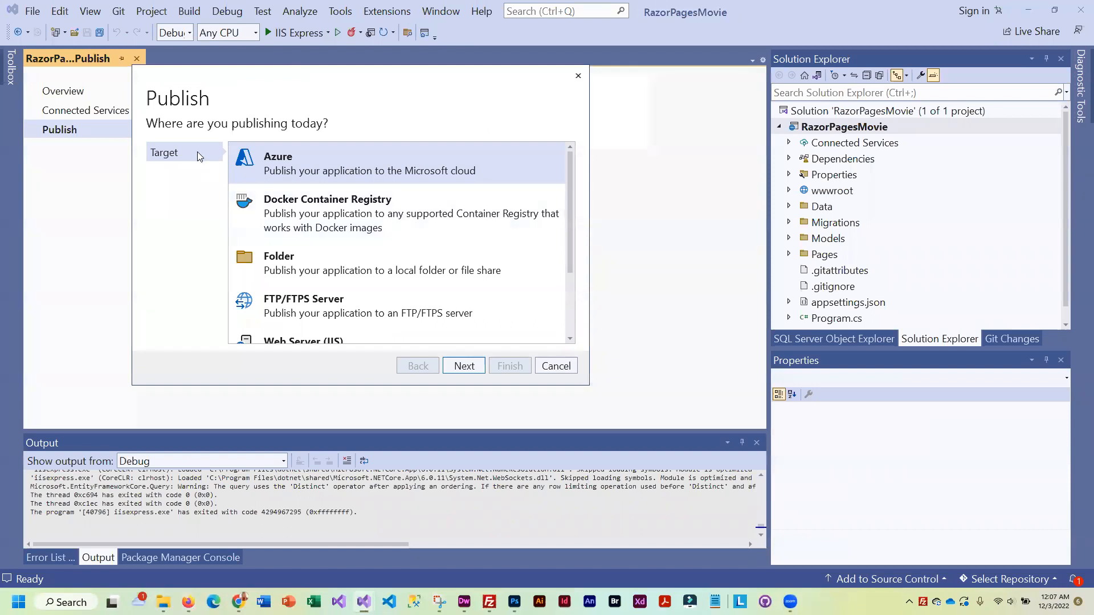
scroll(311, 202, down, 2)
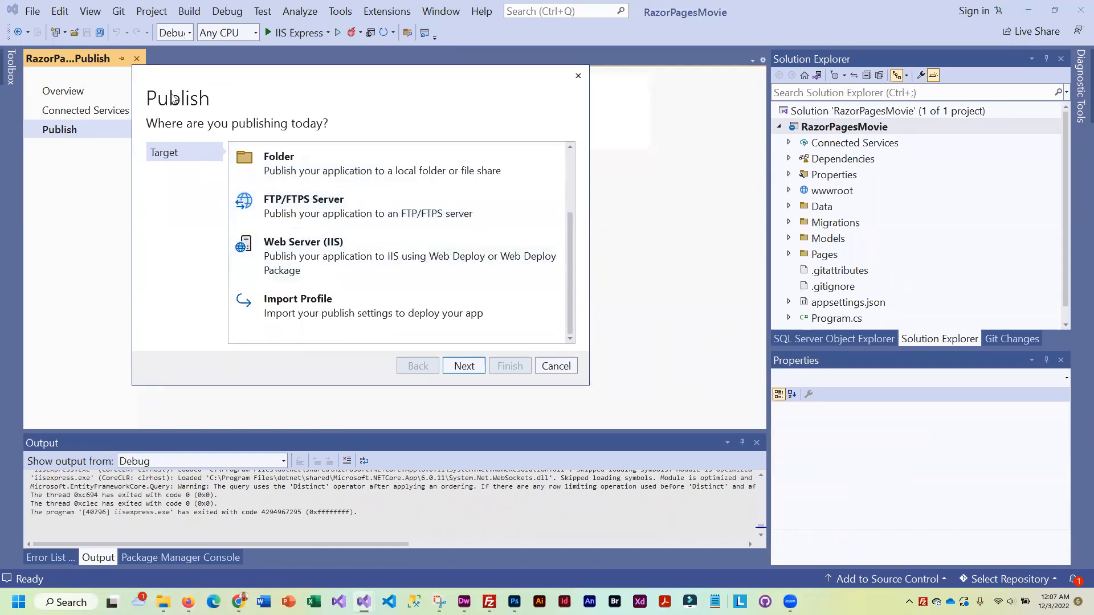
drag(217, 82, 410, 93)
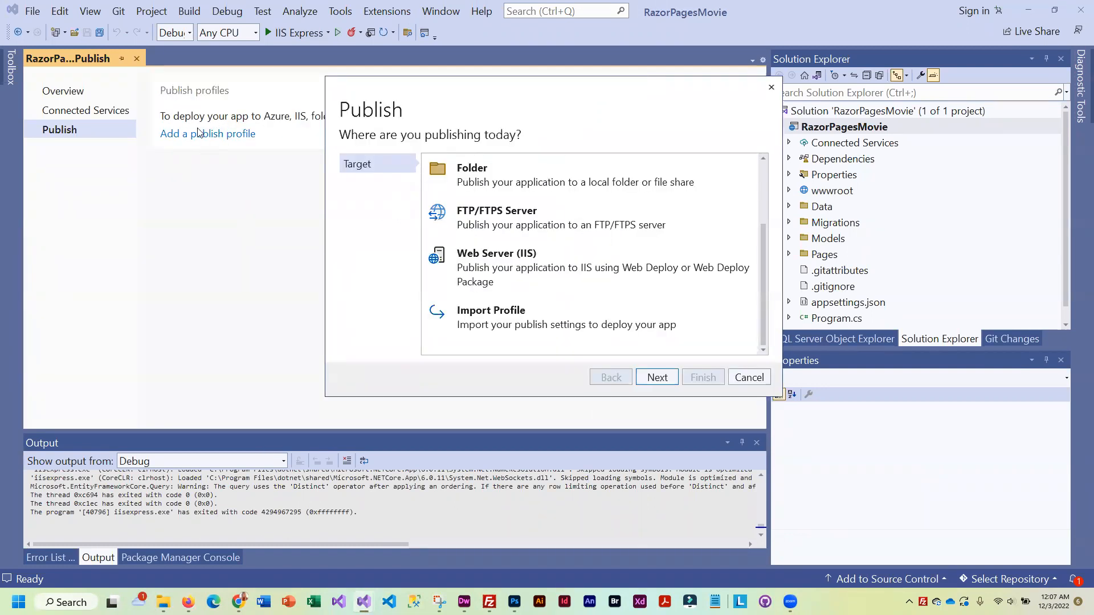
drag(437, 93, 286, 93)
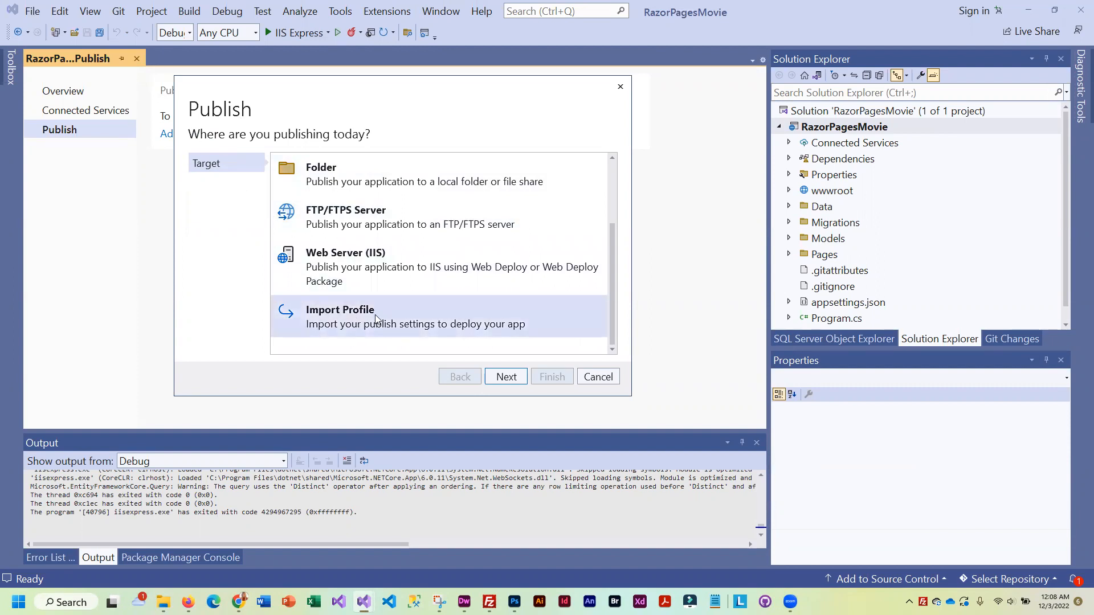
Import Downloads\site1.PublishSettings to create the teacher218-001-site1 Web Deploy profile.
click(502, 380)
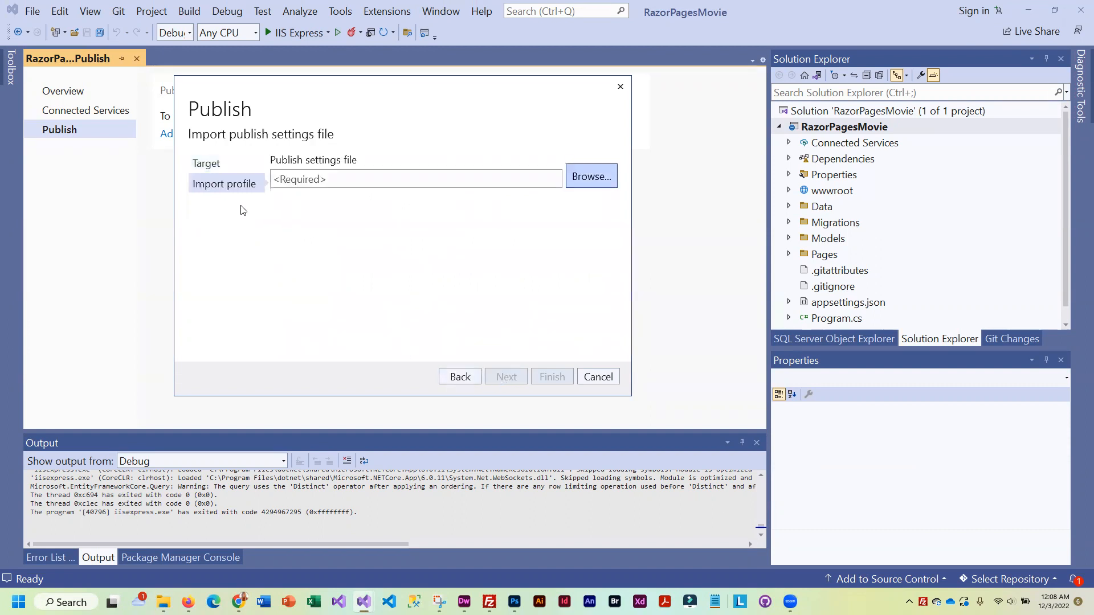
click(601, 181)
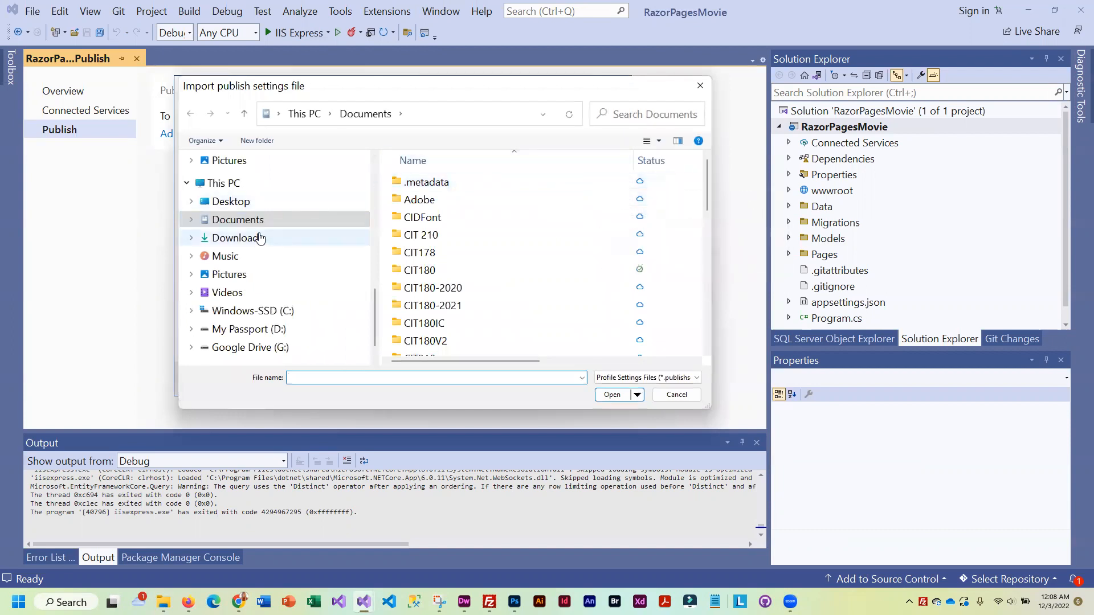
click(258, 238)
click(437, 205)
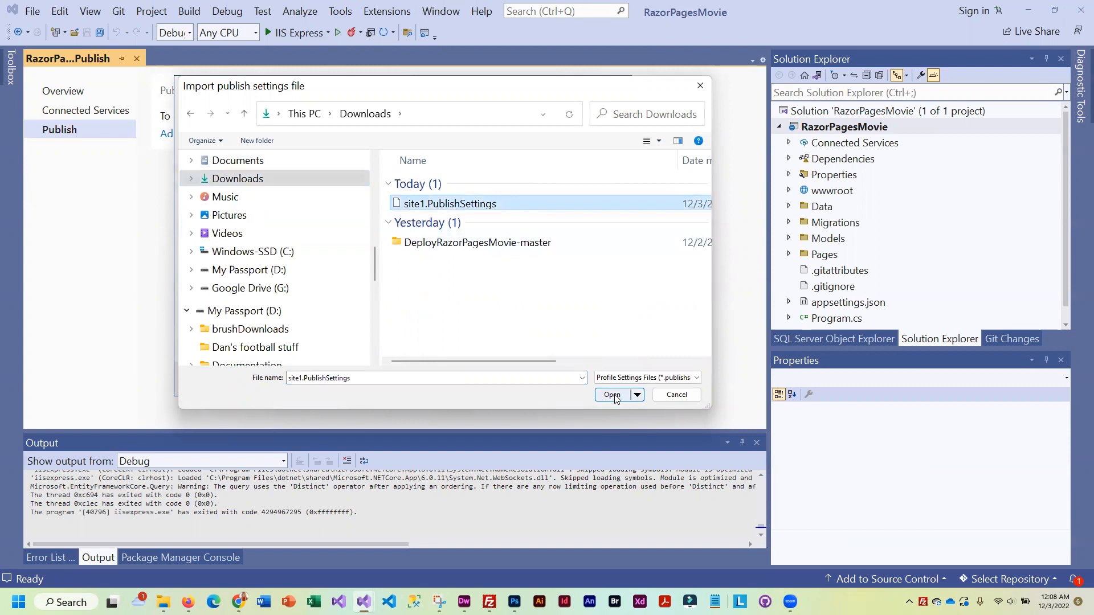
click(612, 394)
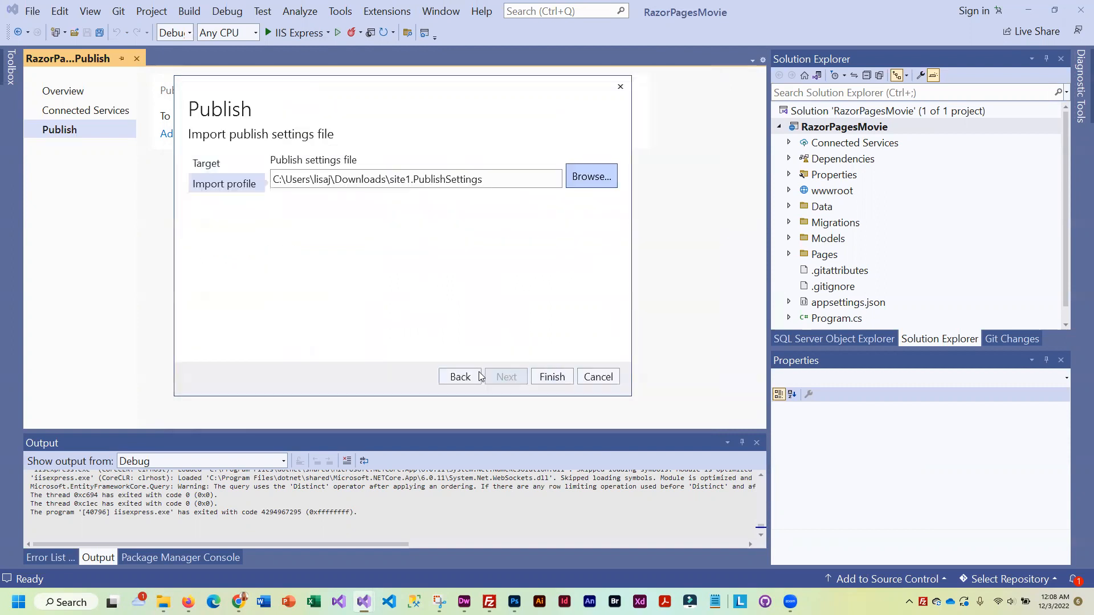
click(551, 378)
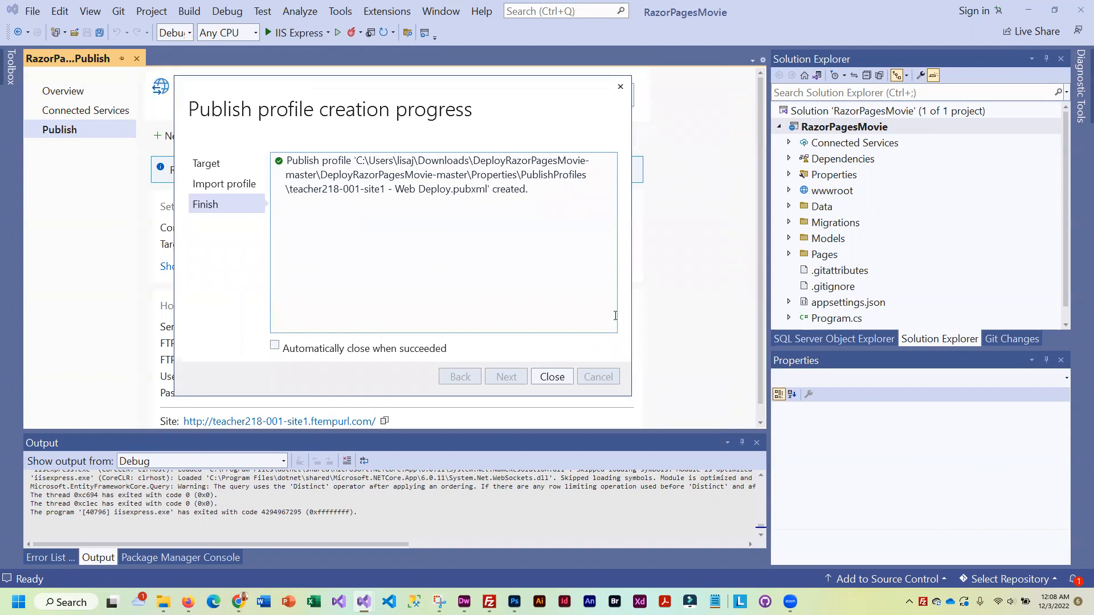
click(551, 377)
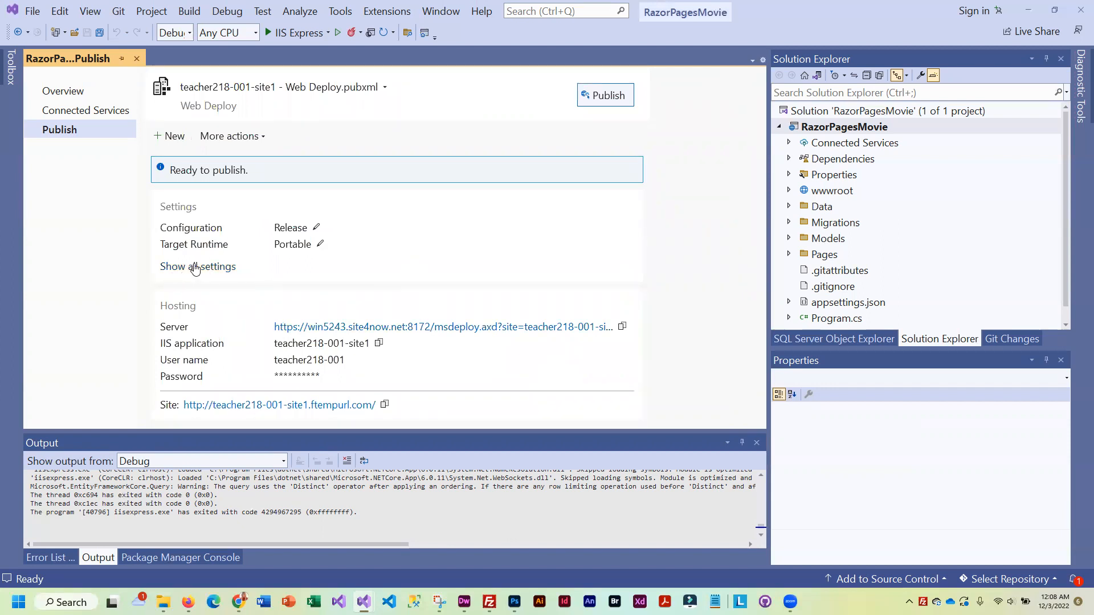
Enter and save the deploy password on the profile's Connection page, then validate the win5243.site4now.net connection.
click(262, 137)
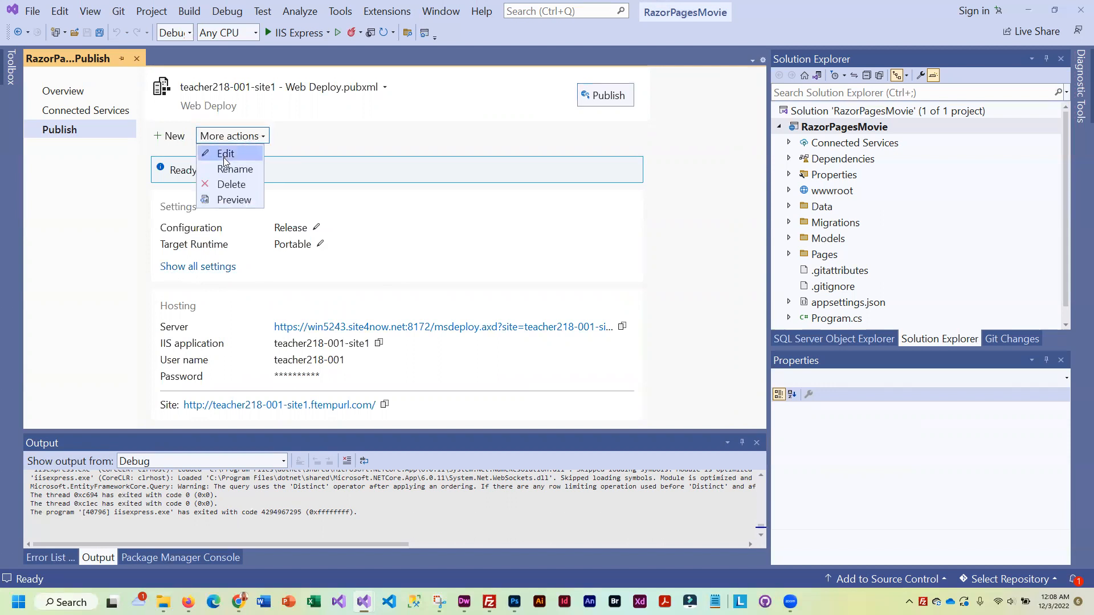
click(225, 154)
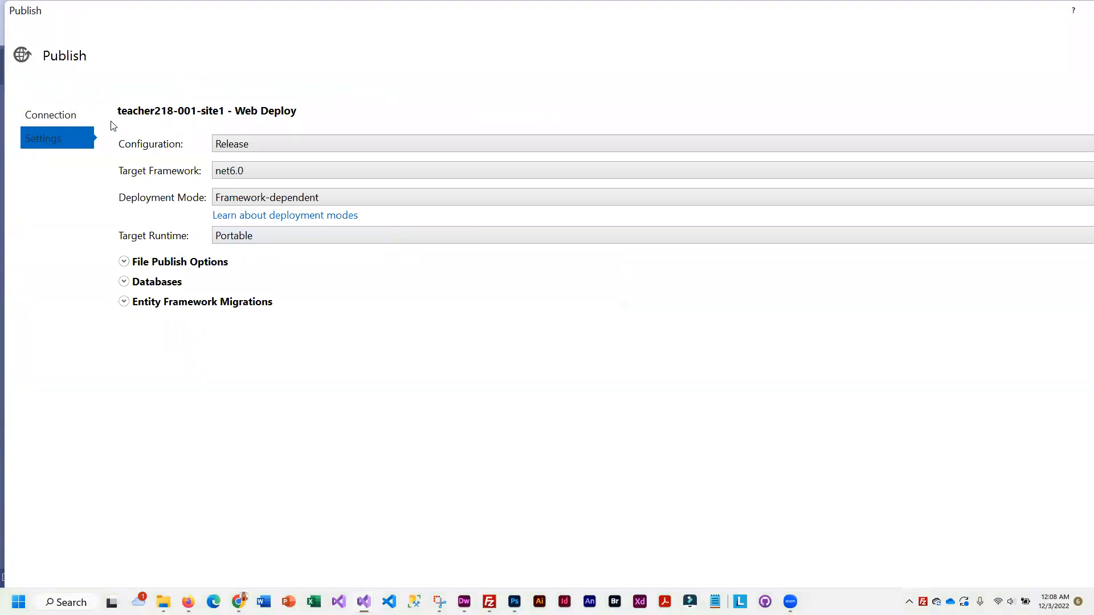
click(54, 116)
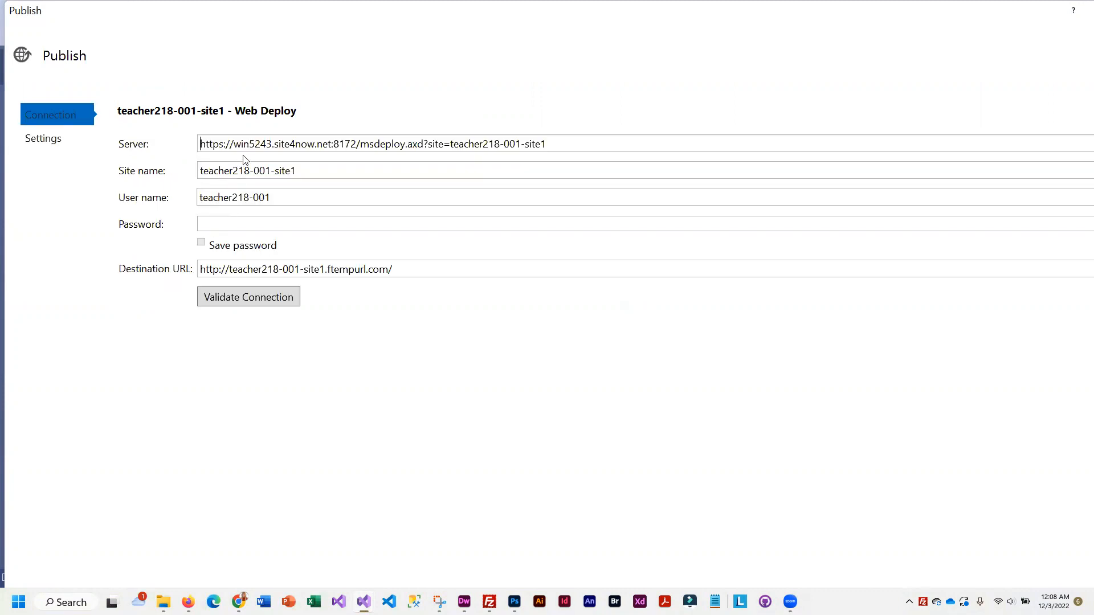
click(230, 223)
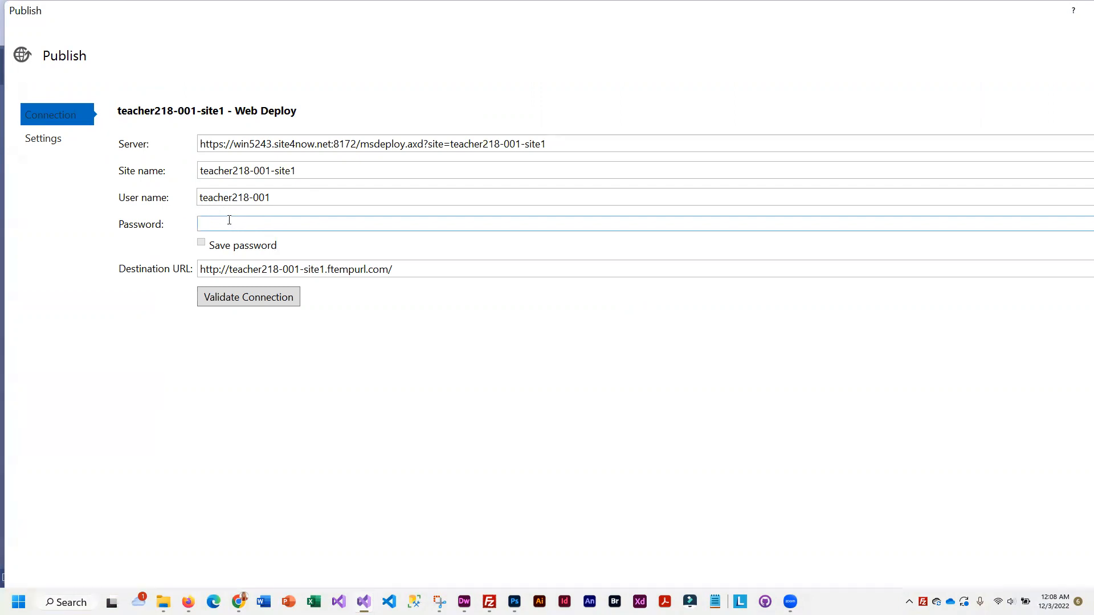
text(***********)
click(201, 243)
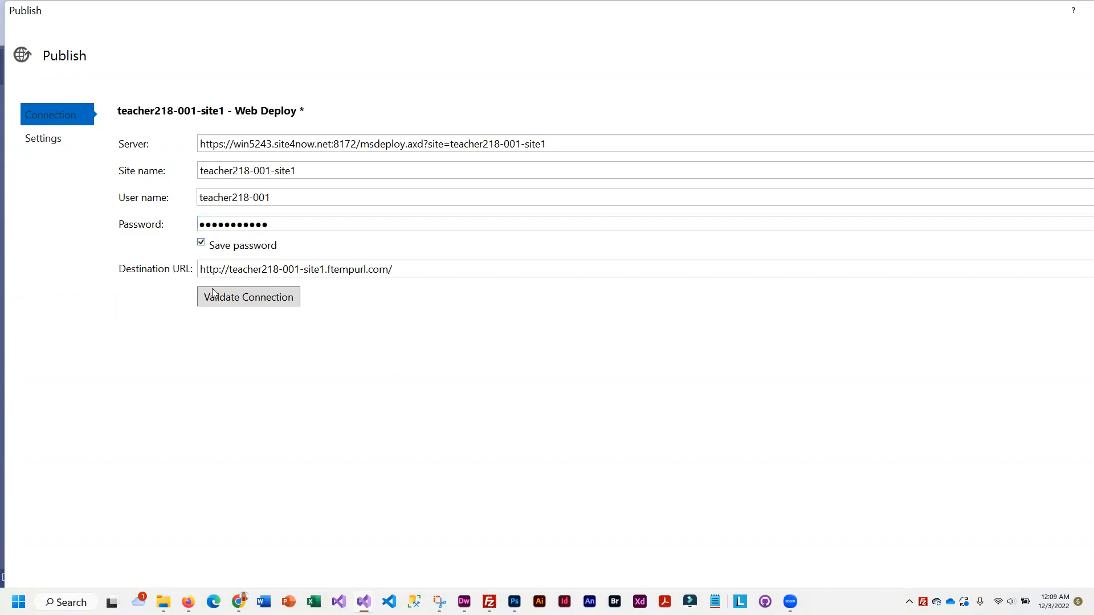
click(268, 305)
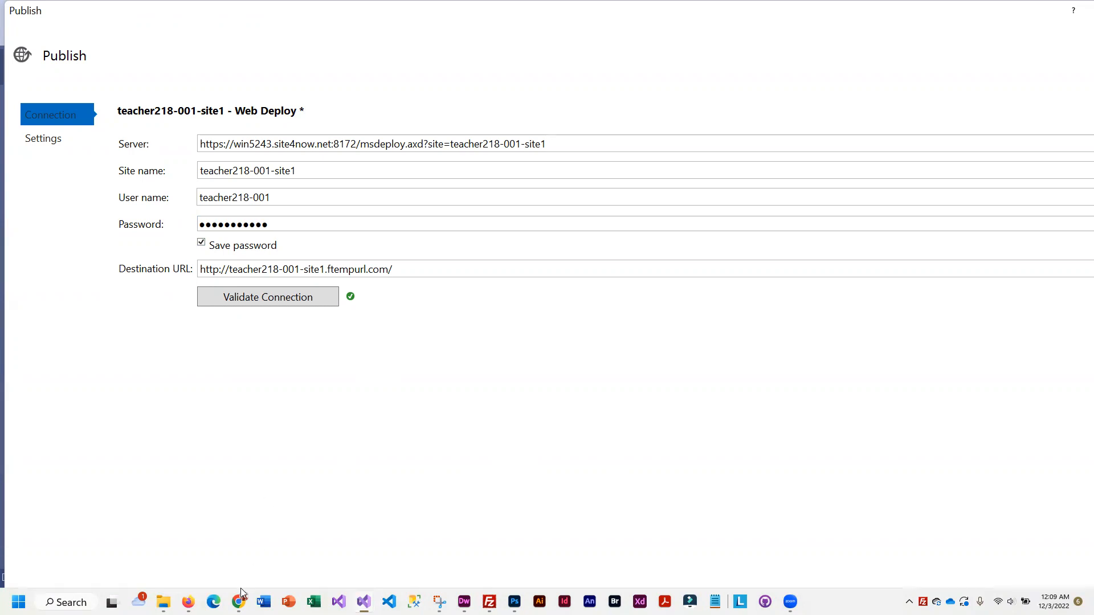
mouse_move(242, 595)
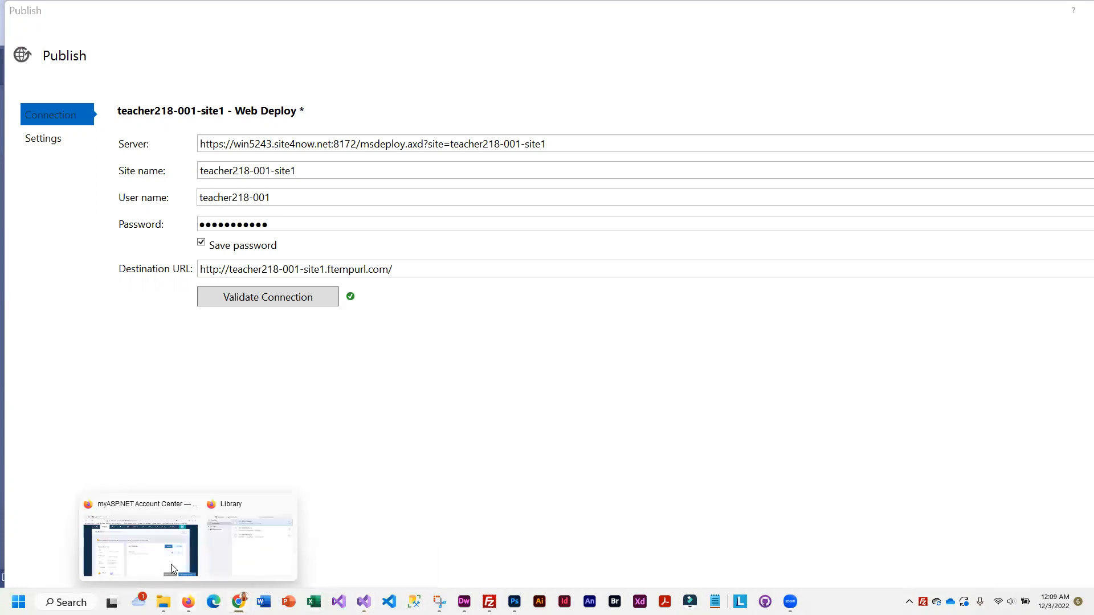
Recheck the site's Web Deploy details in myASP.NET Control Panel, then return to Visual Studio.
click(171, 565)
click(878, 364)
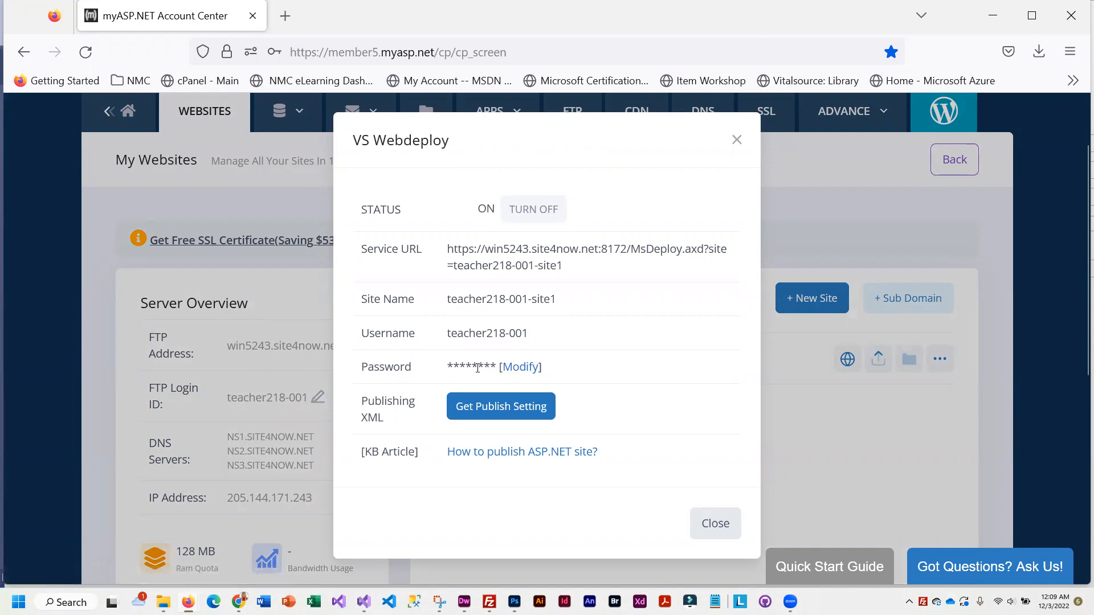
click(708, 529)
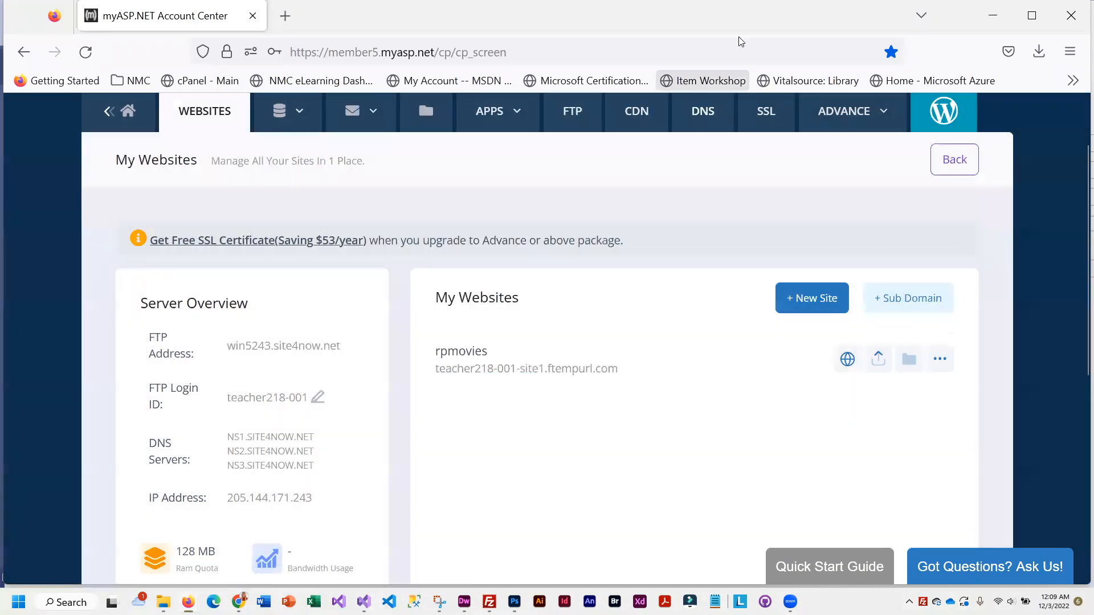
click(992, 15)
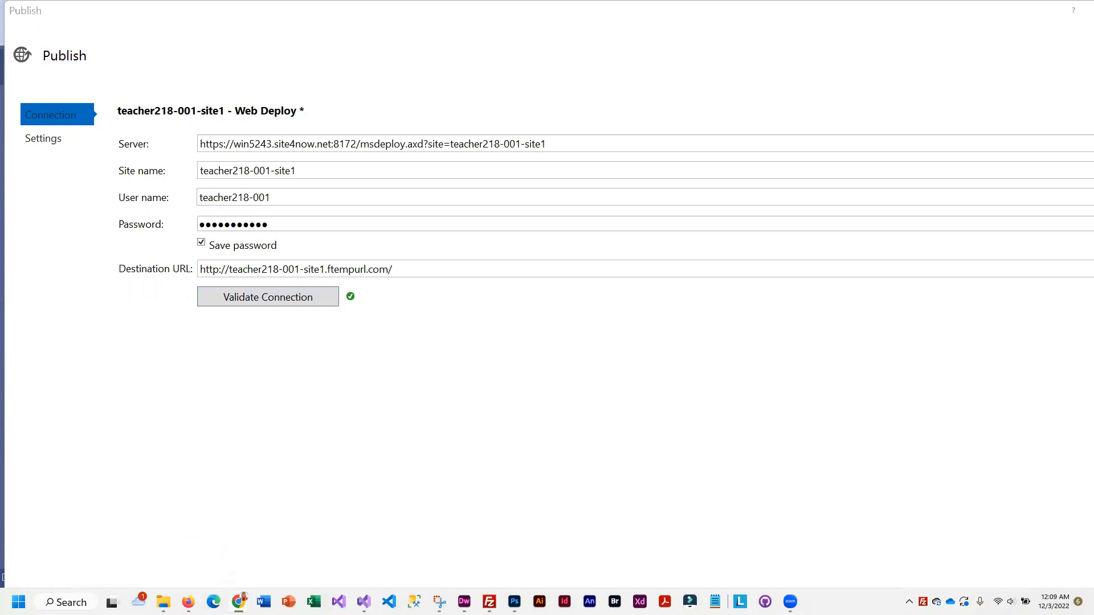
View the publish profile's deployment Settings, then bring up myASP.NET's My Websites page in Firefox.
click(51, 142)
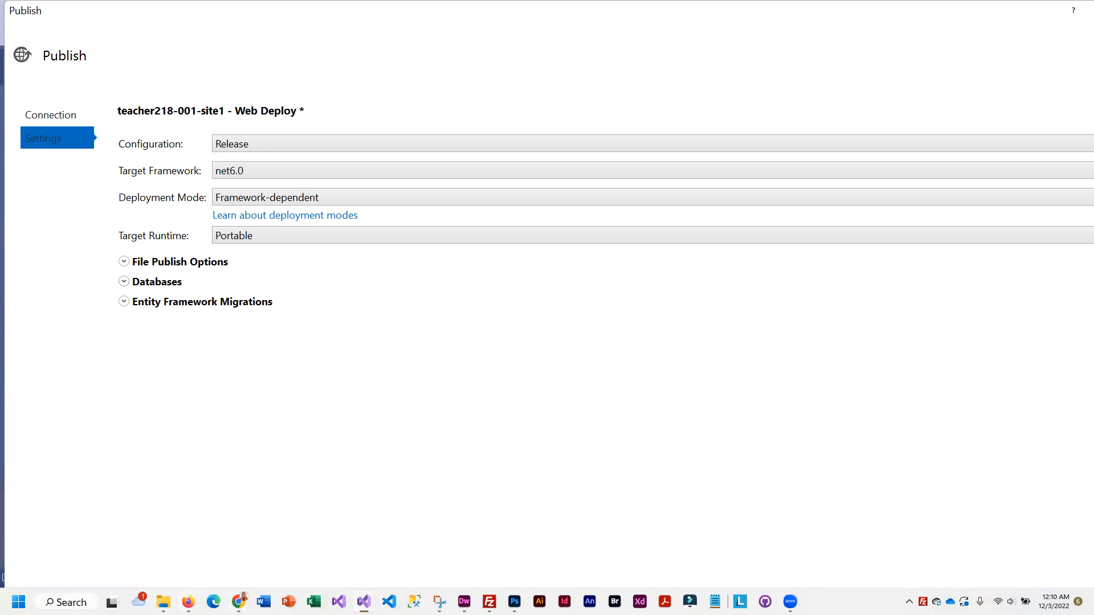
mouse_move(188, 602)
click(174, 562)
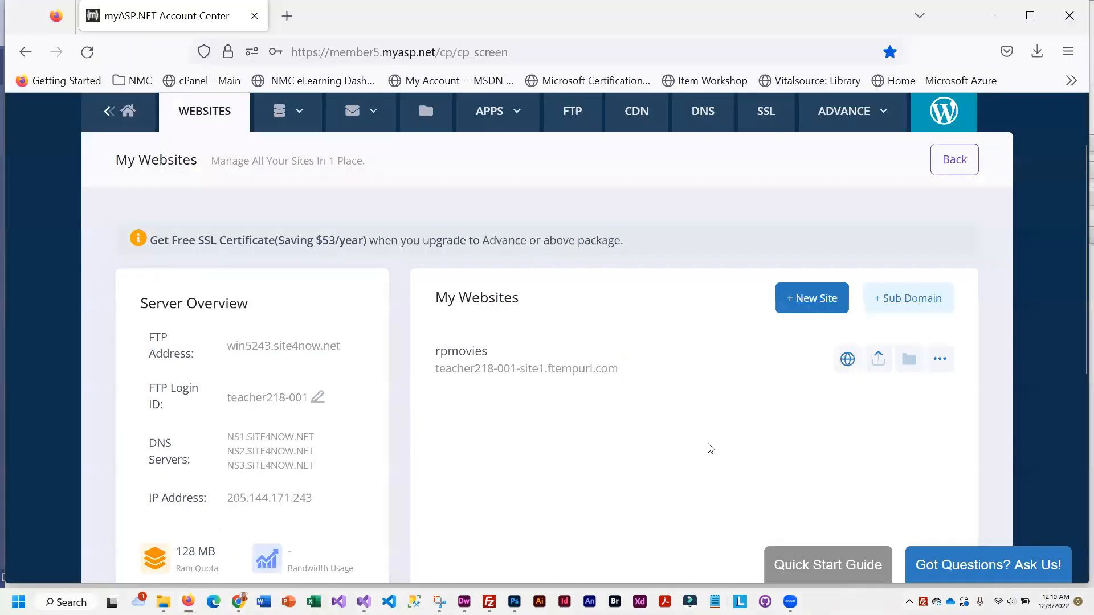
Copy the db_a907f1_rpmovies ASP.NET connection string from myASP.NET, then go back to Visual Studio's publish settings.
mouse_move(285, 112)
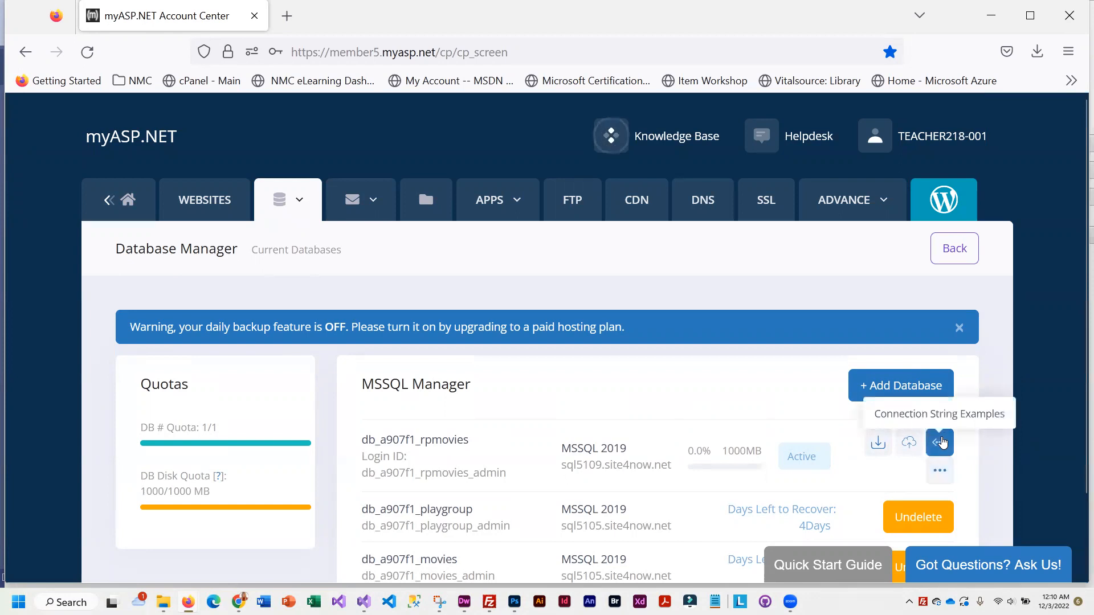
click(938, 445)
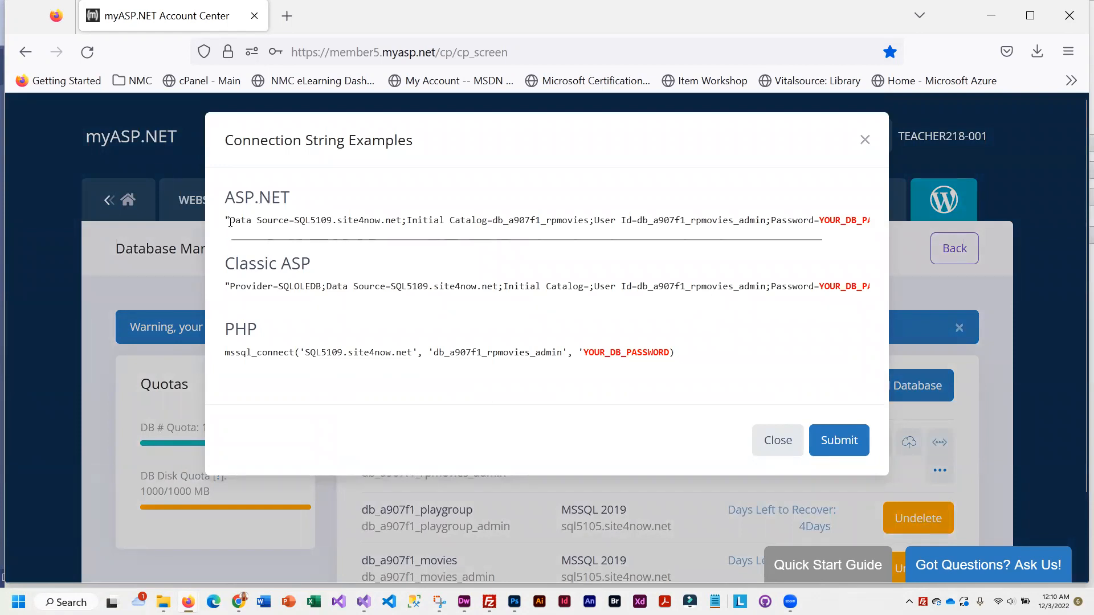
drag(230, 223, 880, 225)
key(ctrl+c)
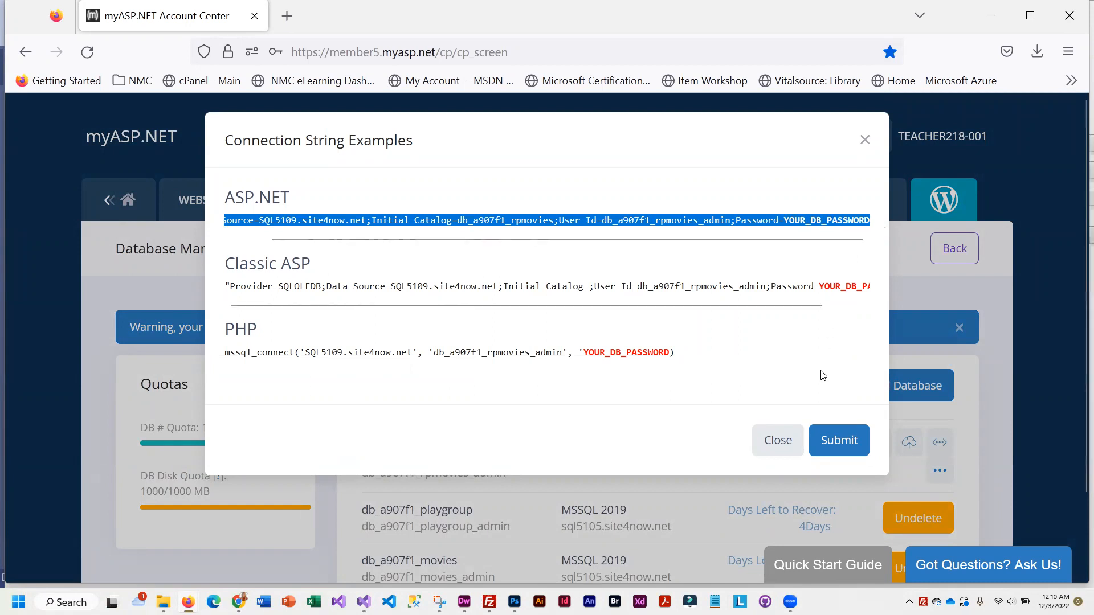
click(770, 444)
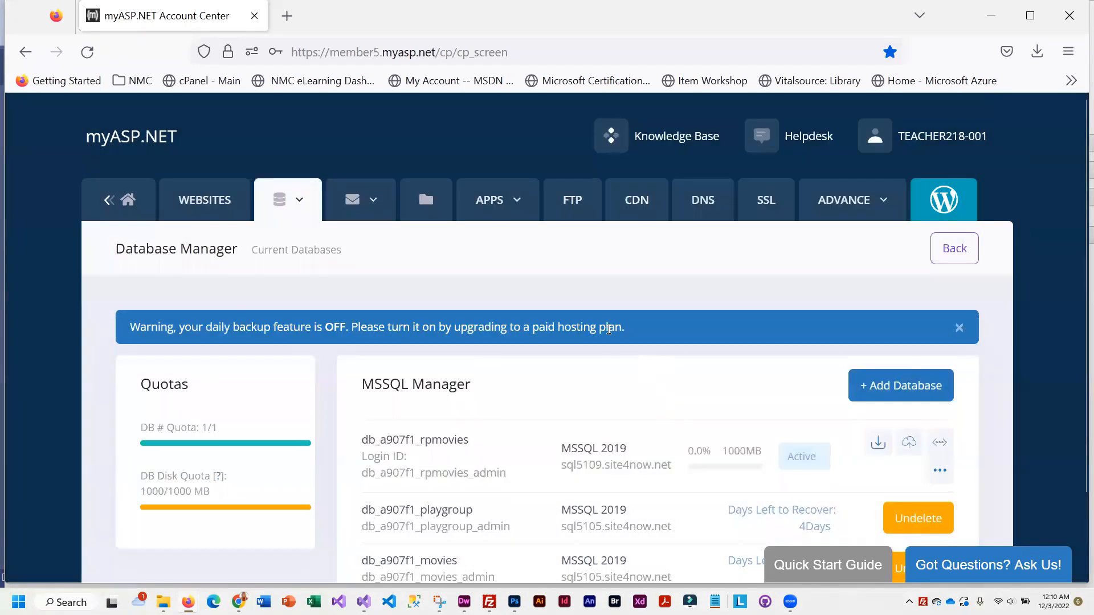
mouse_move(364, 601)
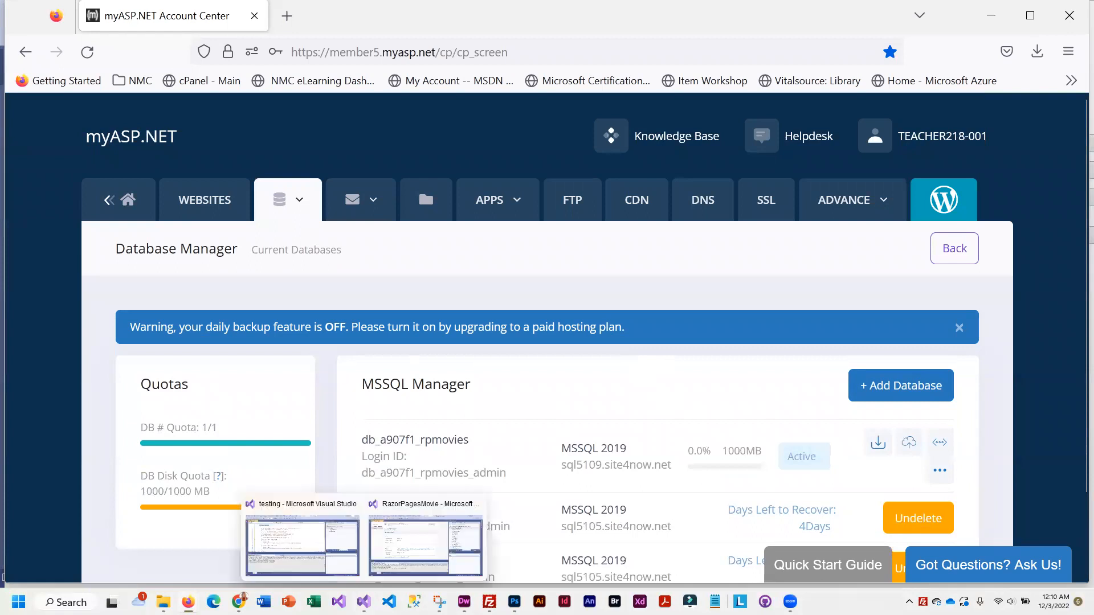
click(420, 536)
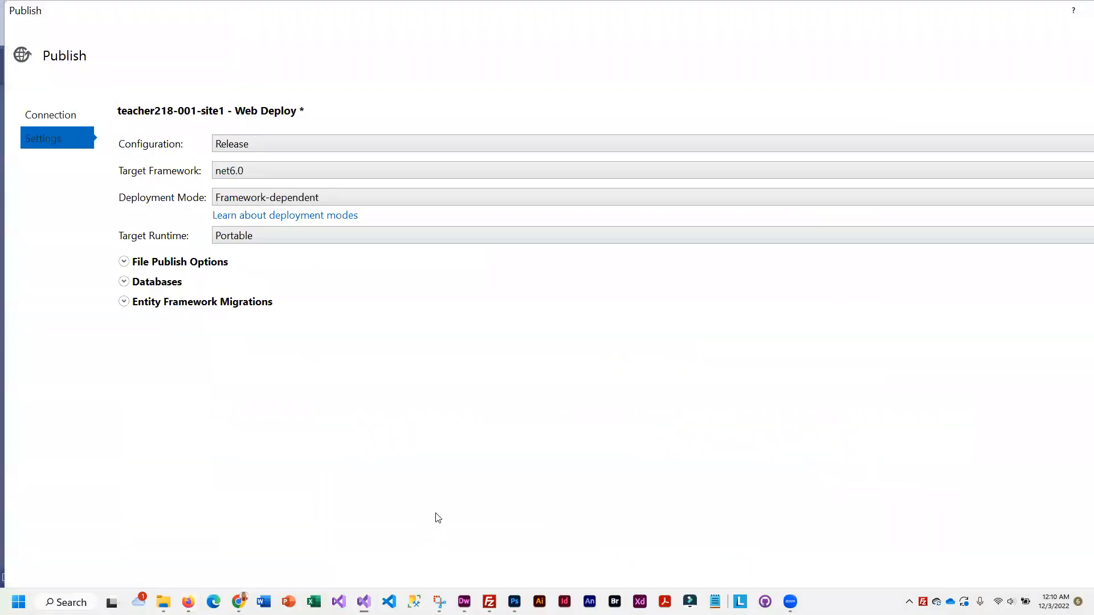
Paste the remote connection string for RazorPagesMovieContext, replace YOUR_DB_PASSWORD with the database password, and save.
click(123, 282)
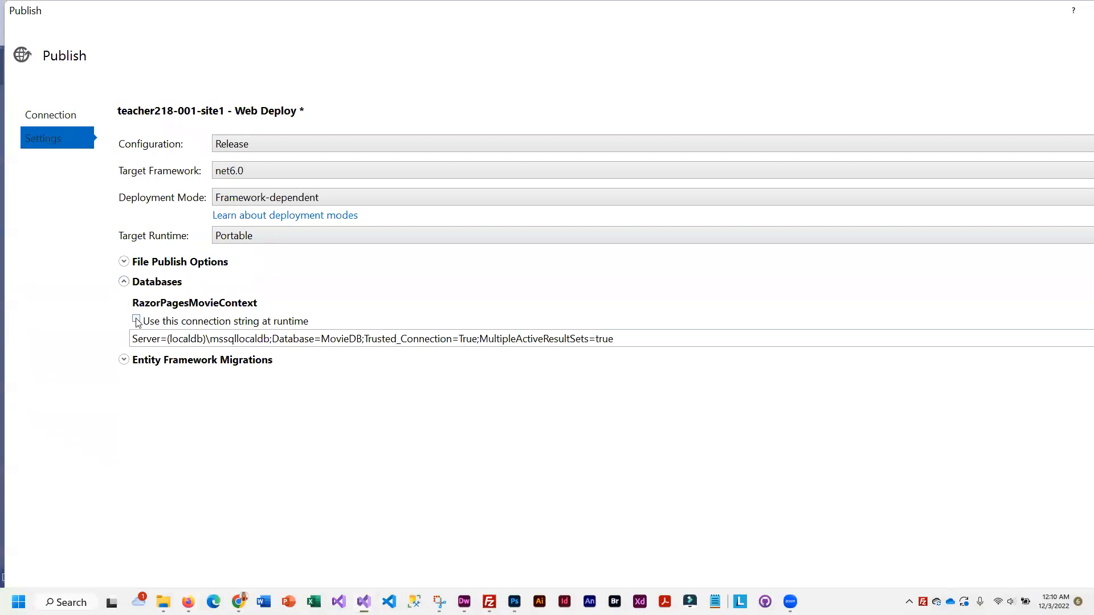
triple_click(164, 338)
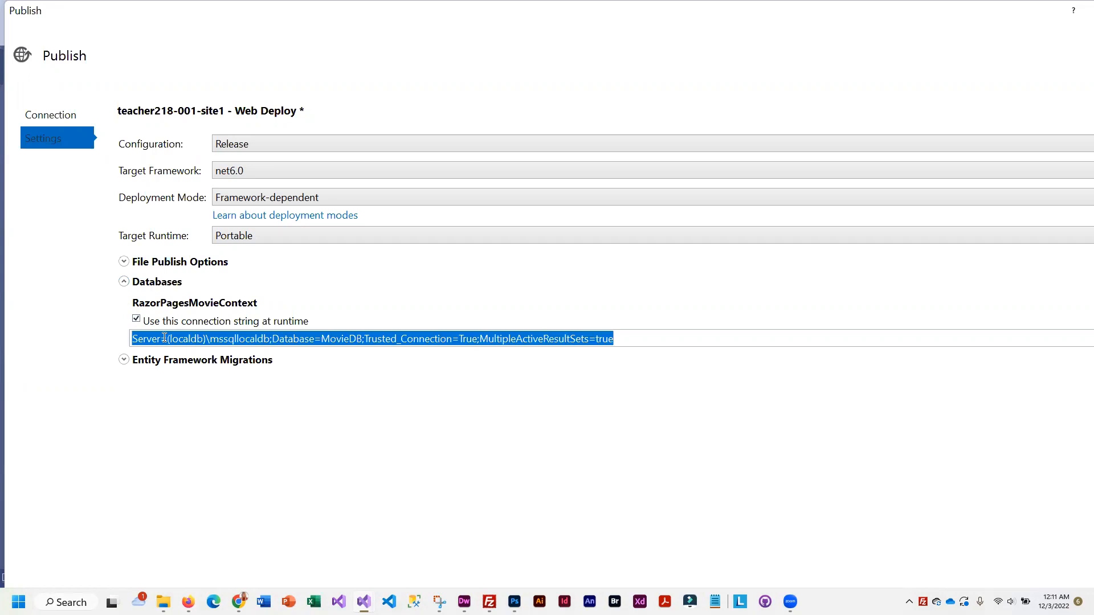
key(ctrl+v)
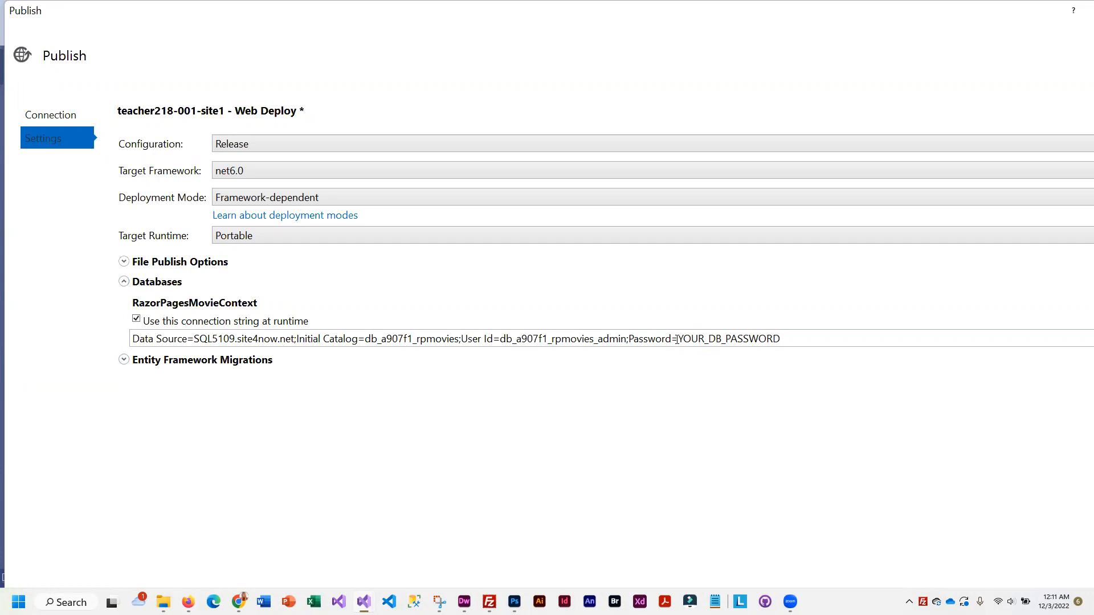
drag(677, 340, 826, 349)
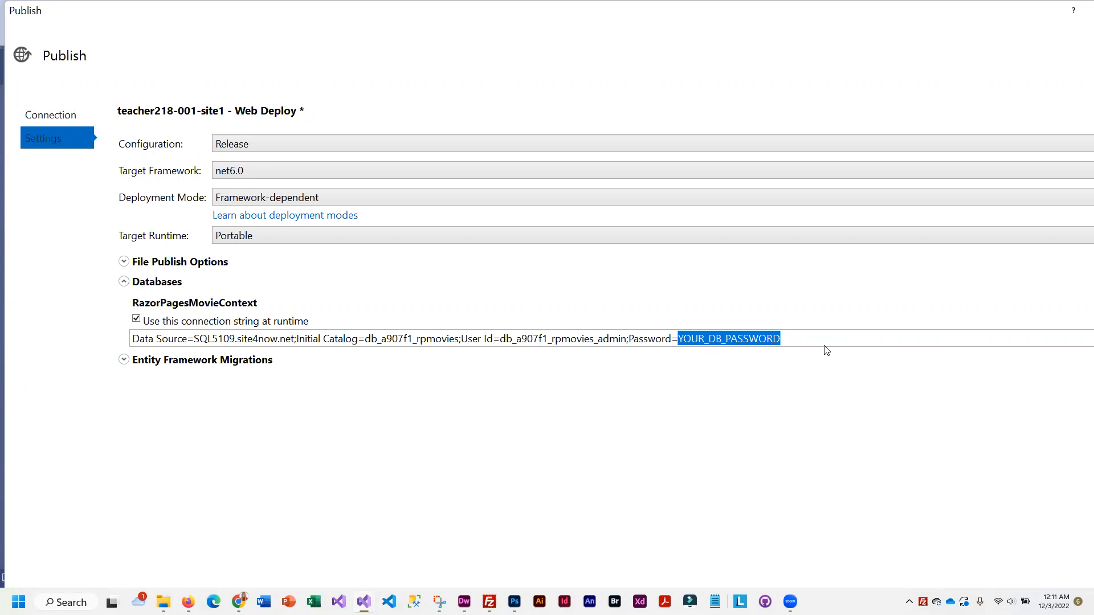
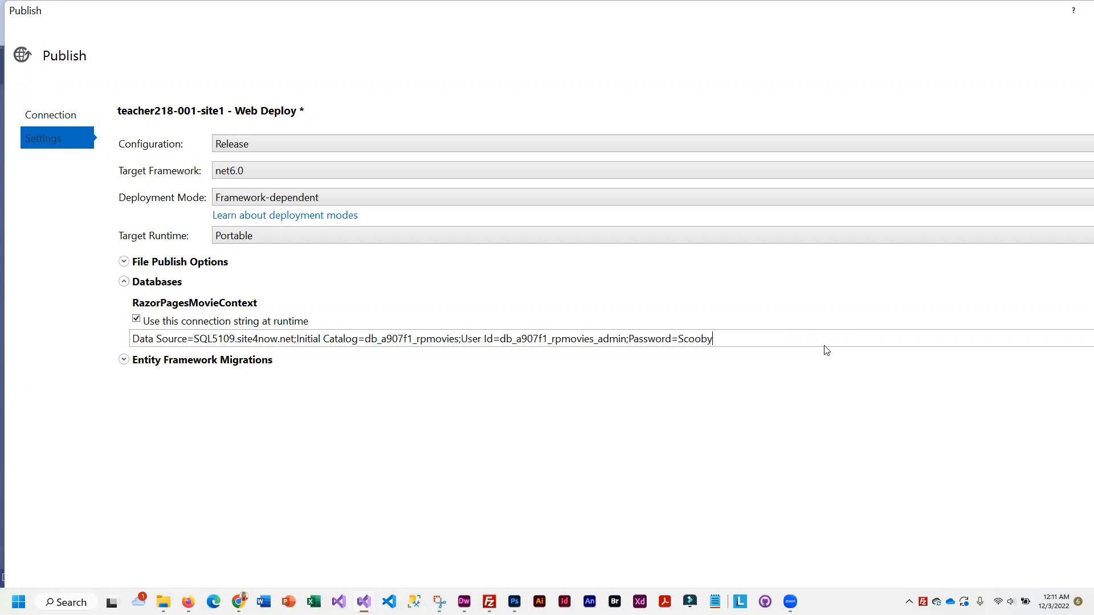
drag(205, 13, 407, 54)
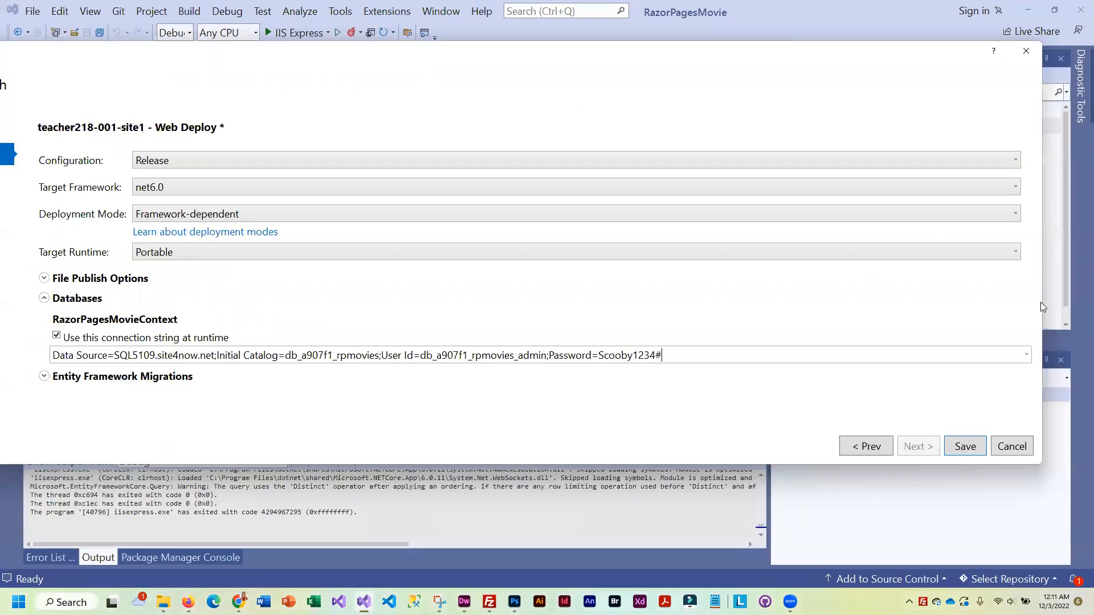
drag(1043, 303, 617, 302)
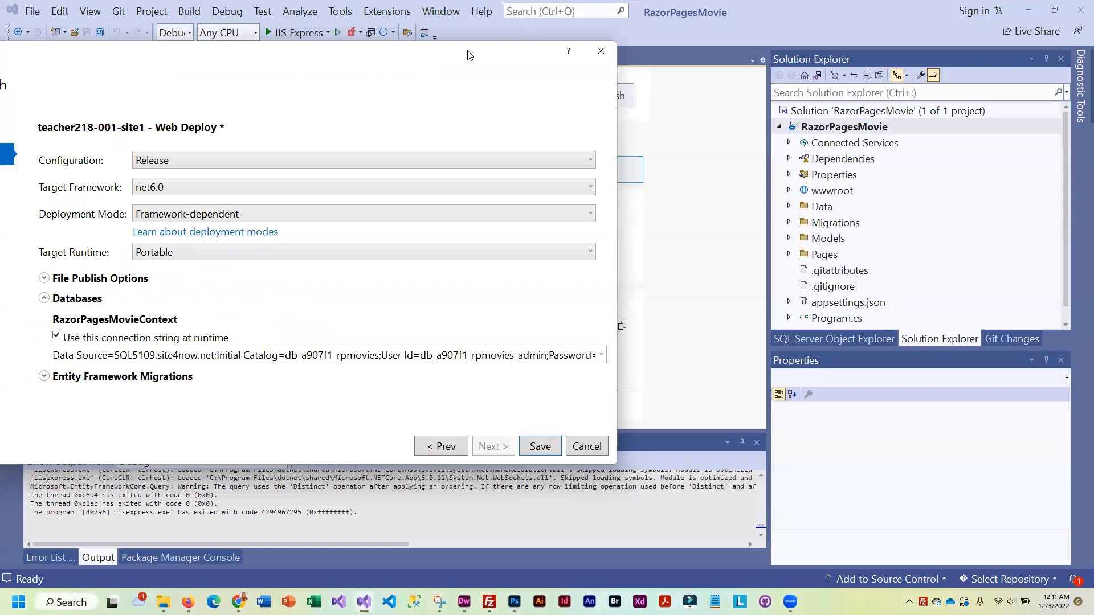
drag(470, 55, 481, 55)
click(745, 420)
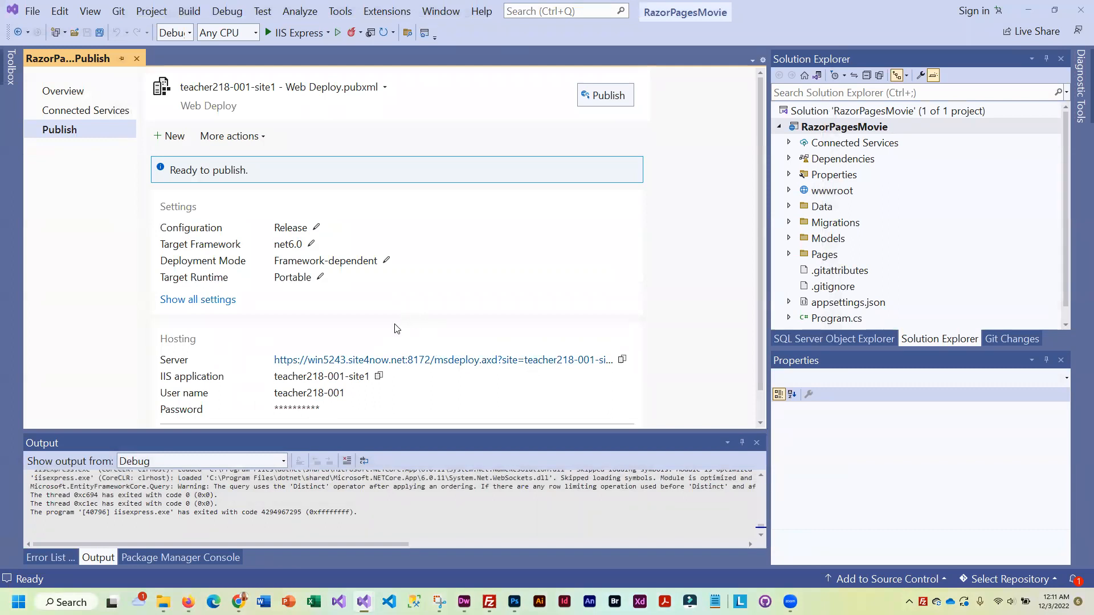
scroll(395, 331, down, 1)
scroll(393, 329, up, 1)
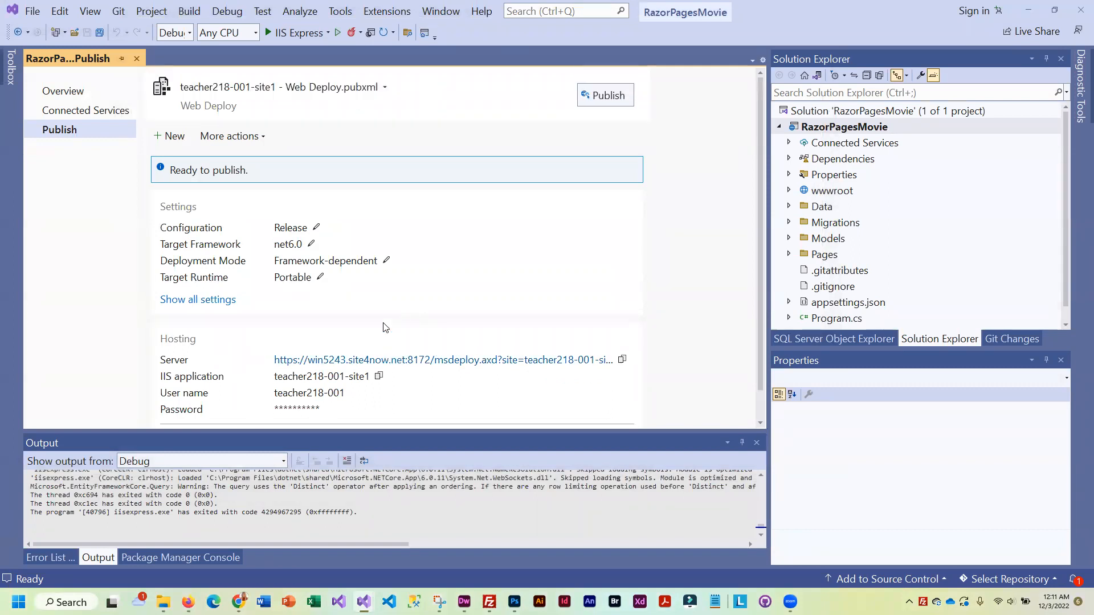
click(207, 304)
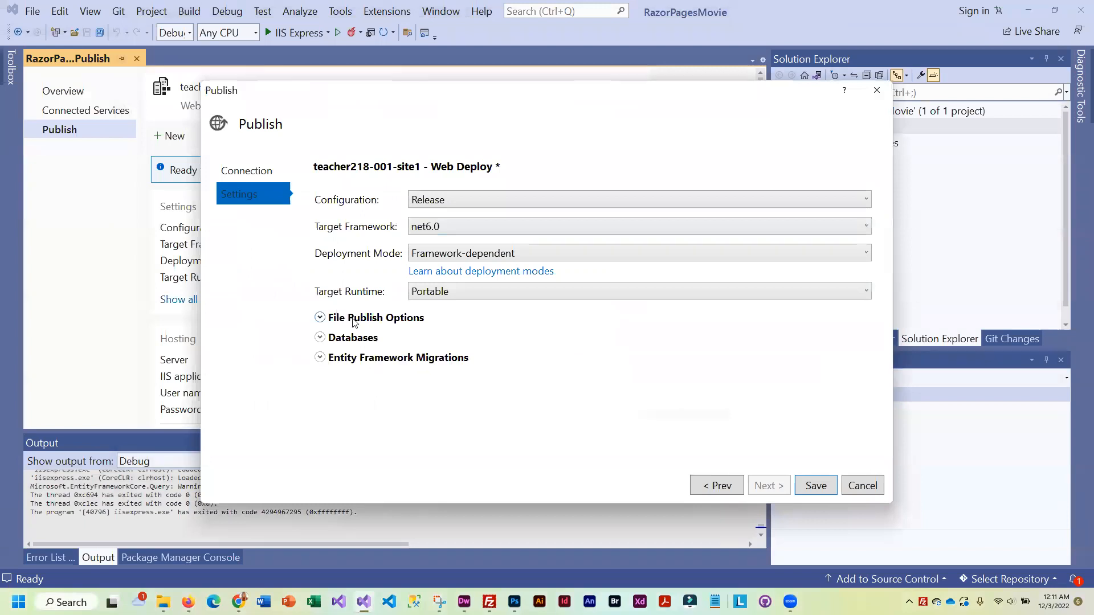
click(320, 339)
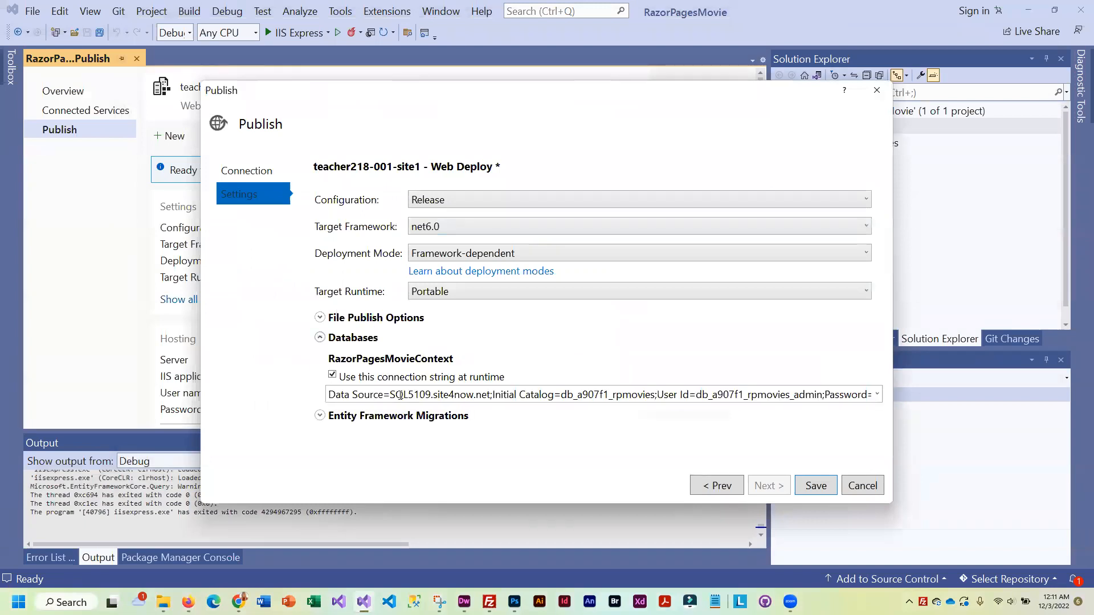
click(320, 416)
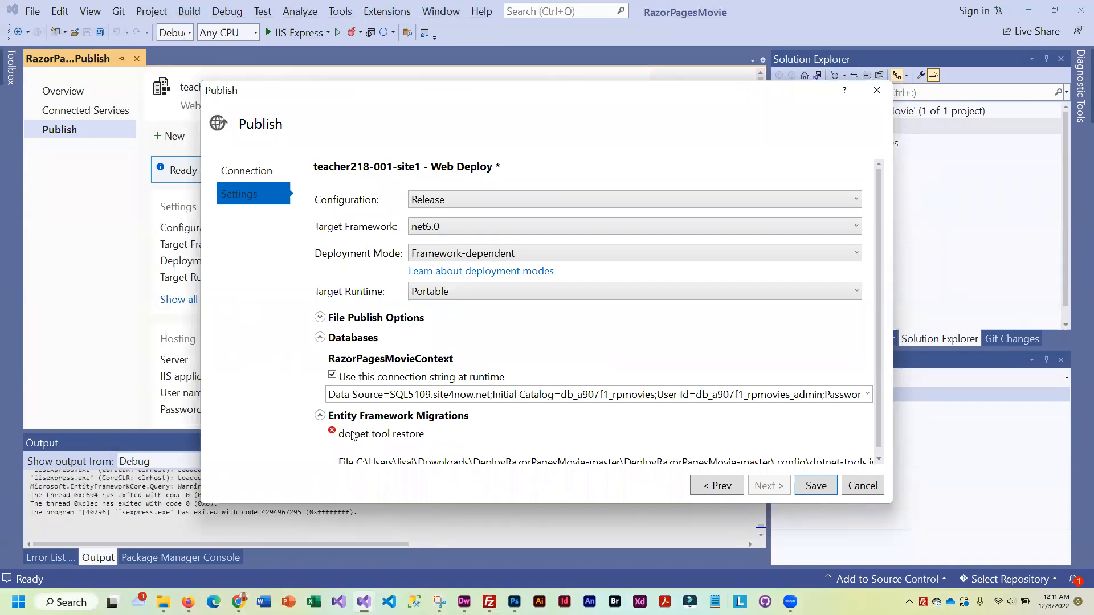
click(320, 416)
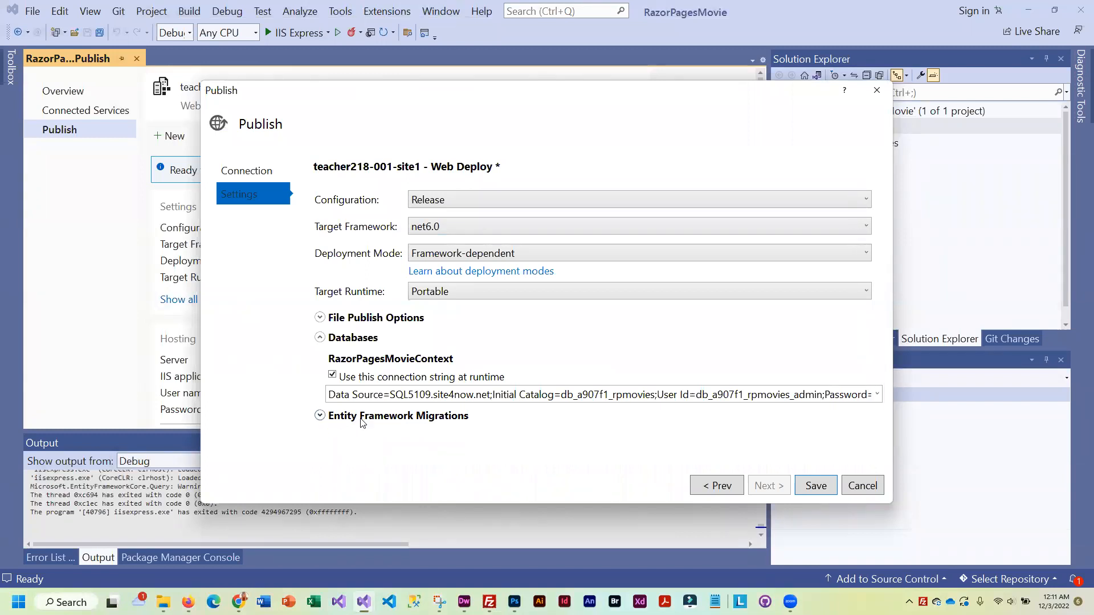
triple_click(573, 395)
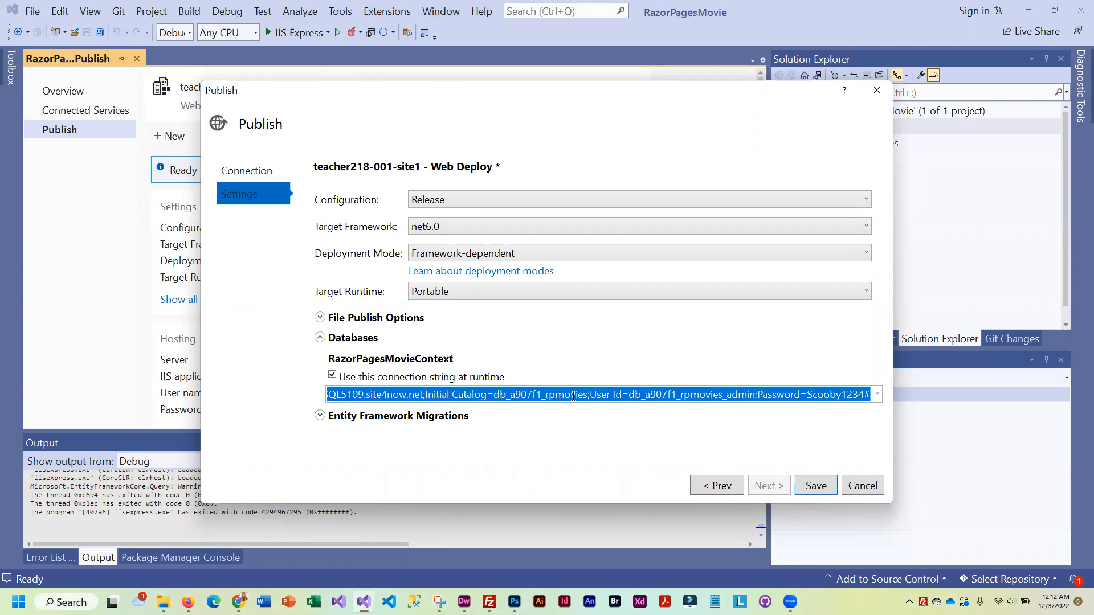
click(816, 485)
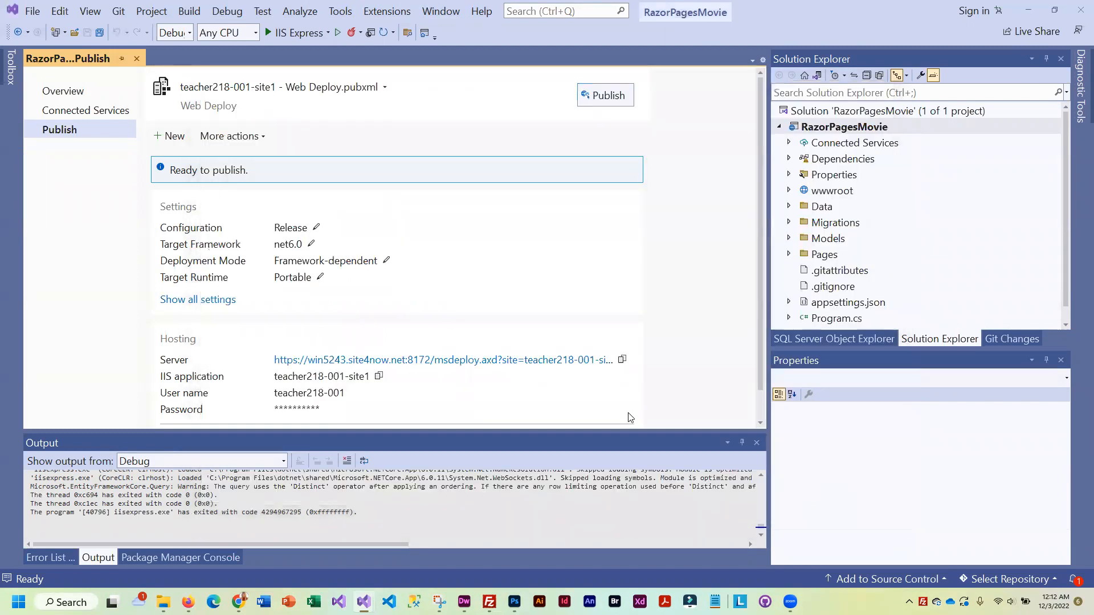
scroll(376, 292, down, 1)
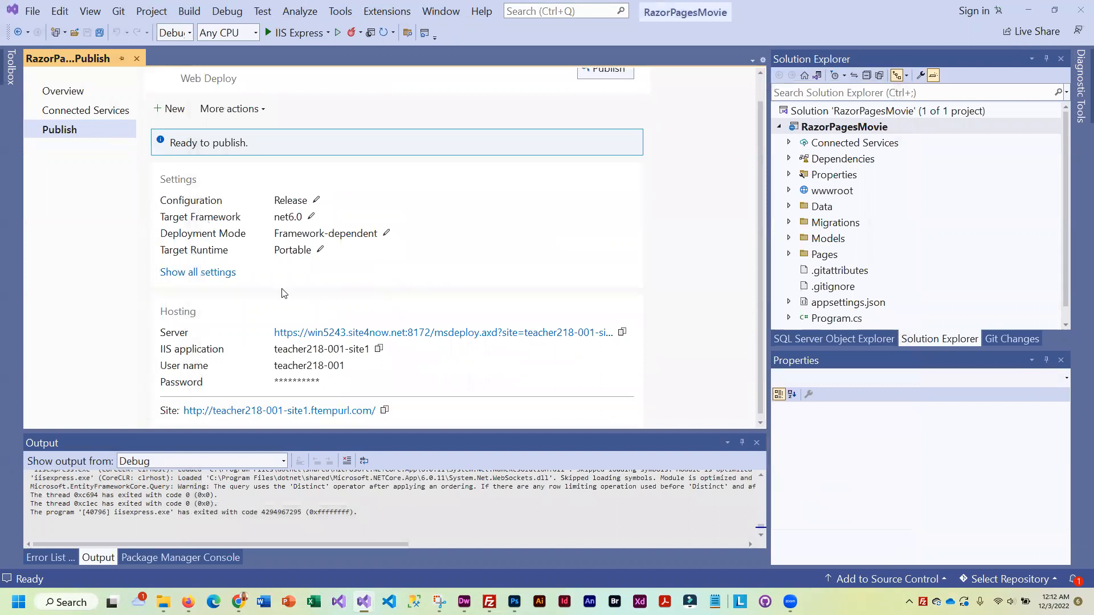
scroll(245, 361, down, 1)
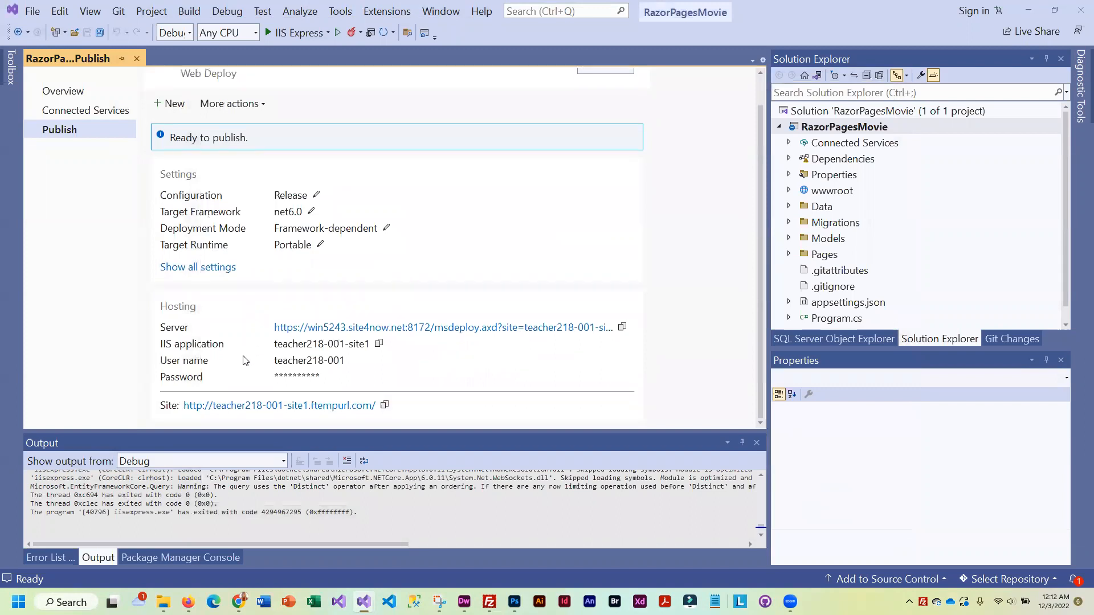
scroll(245, 360, up, 1)
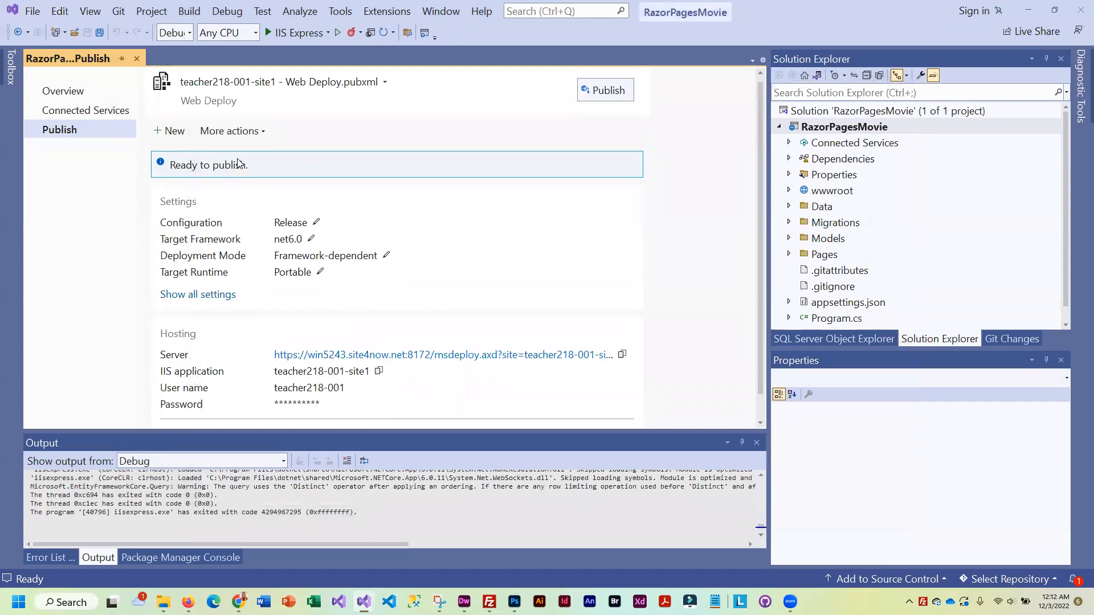
Reopen the profile settings, inspect the remote database connection string, and save them.
click(245, 135)
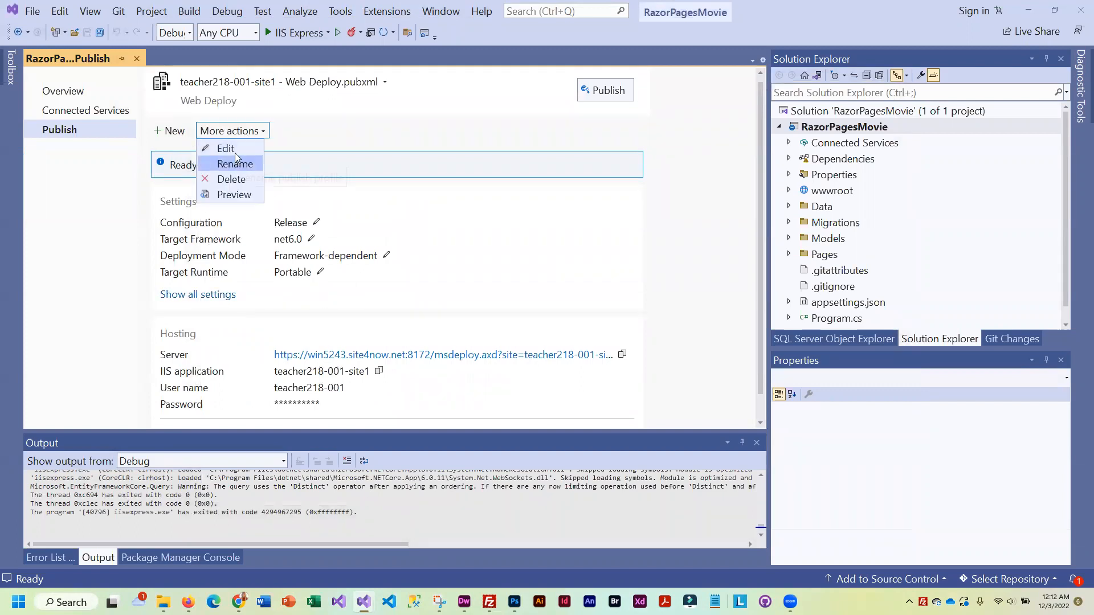
click(236, 149)
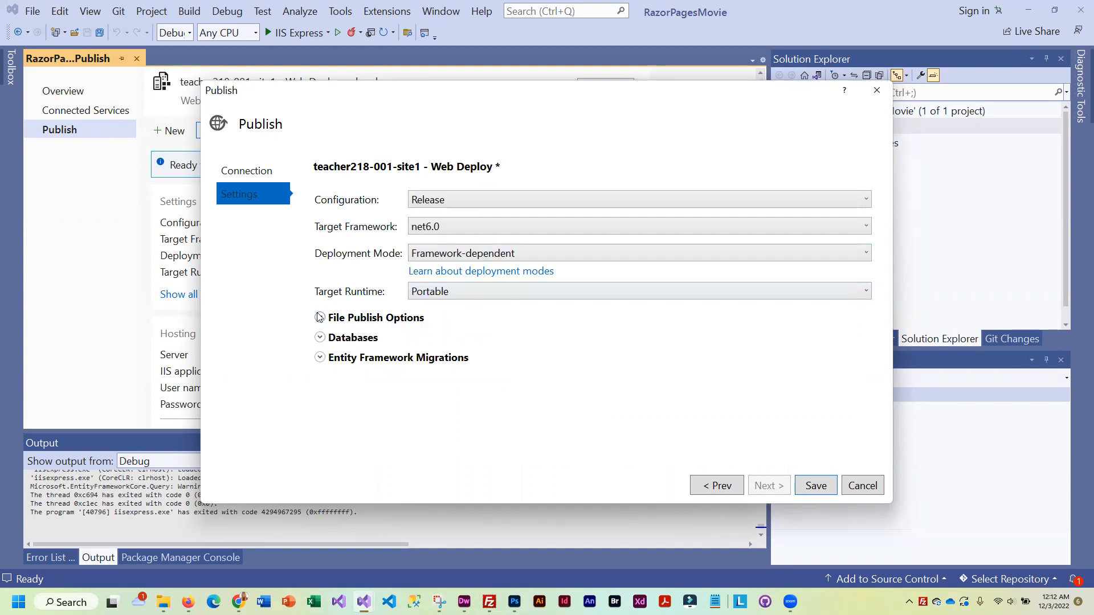
click(319, 359)
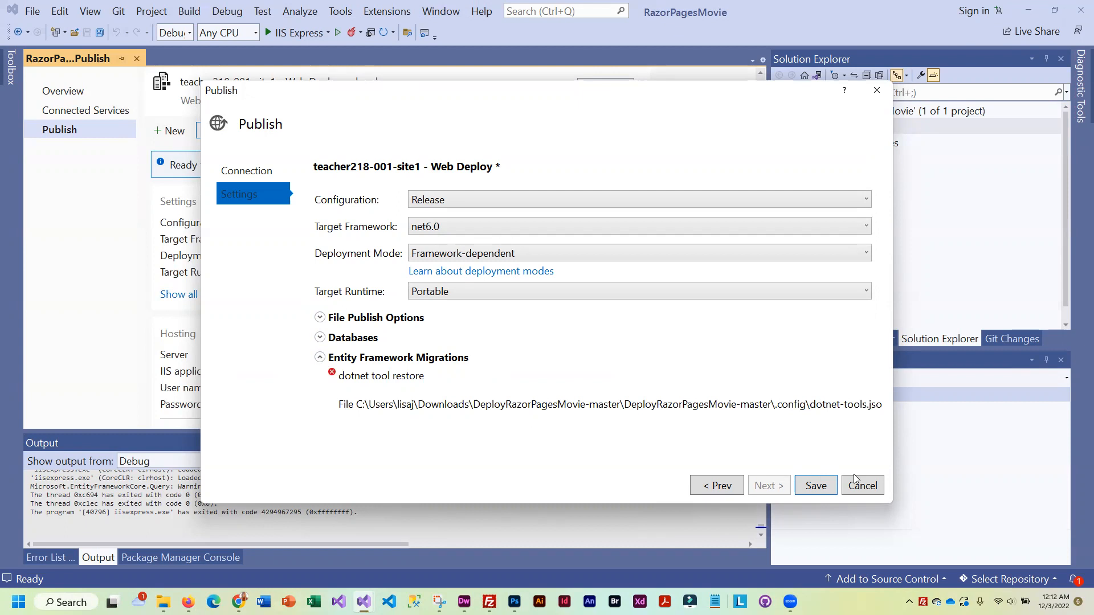
click(320, 337)
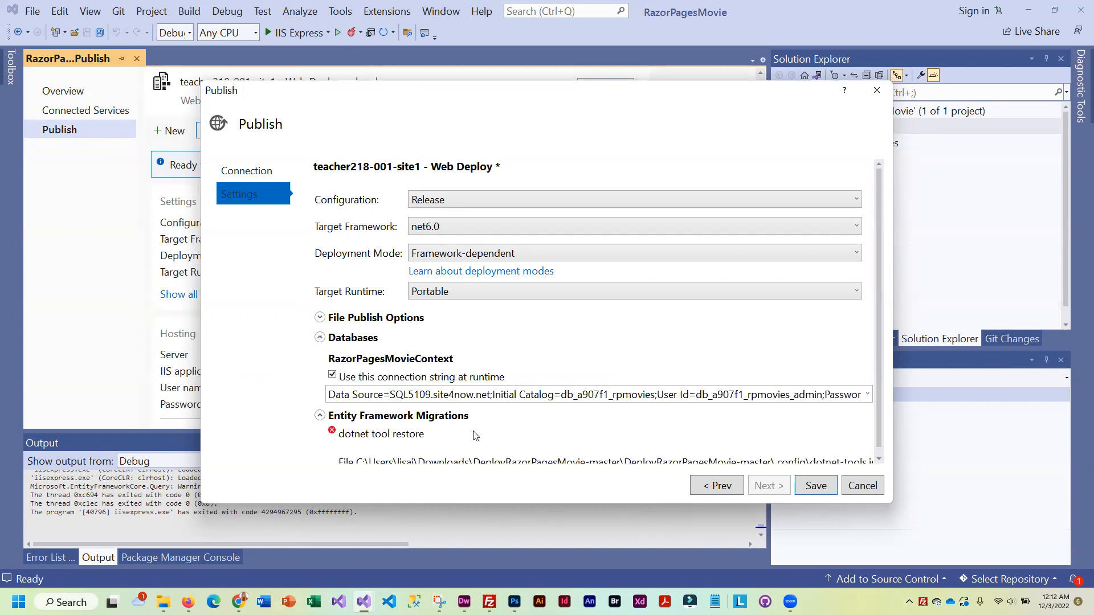
click(769, 394)
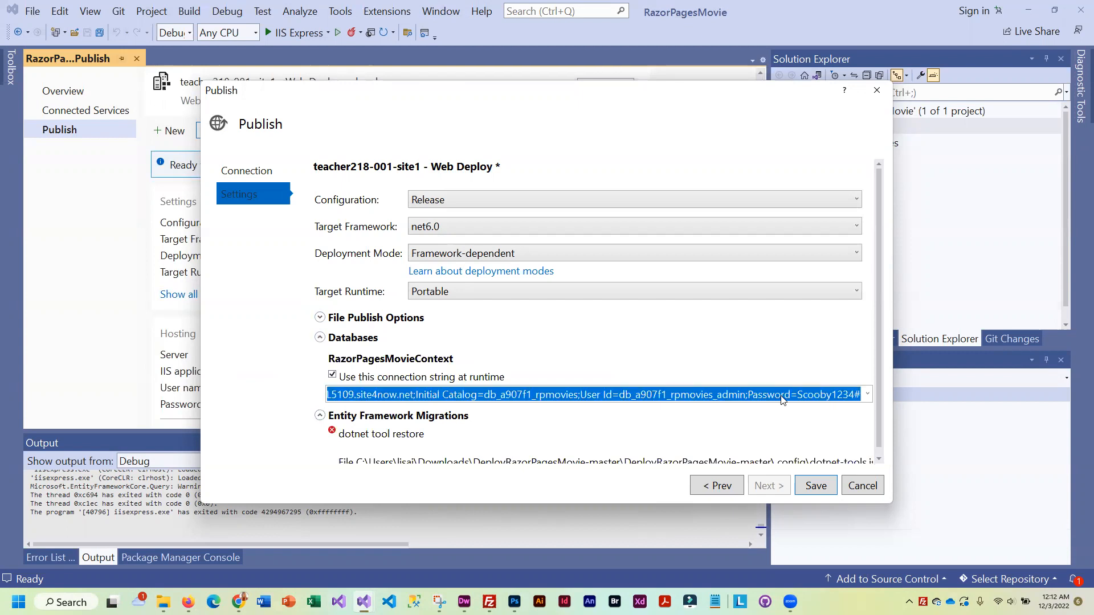
key(End)
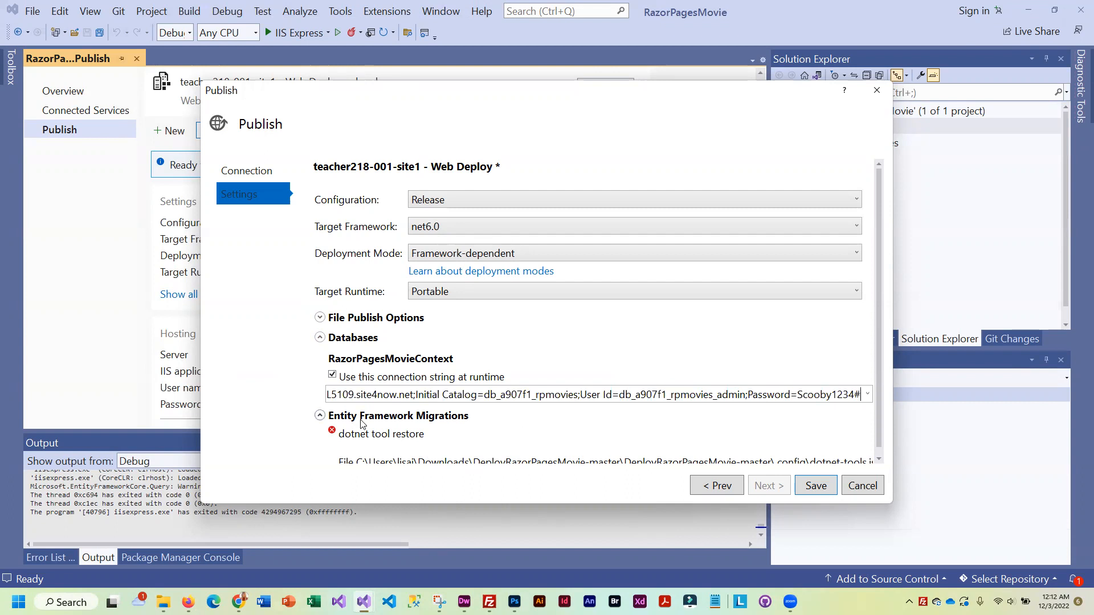
click(320, 417)
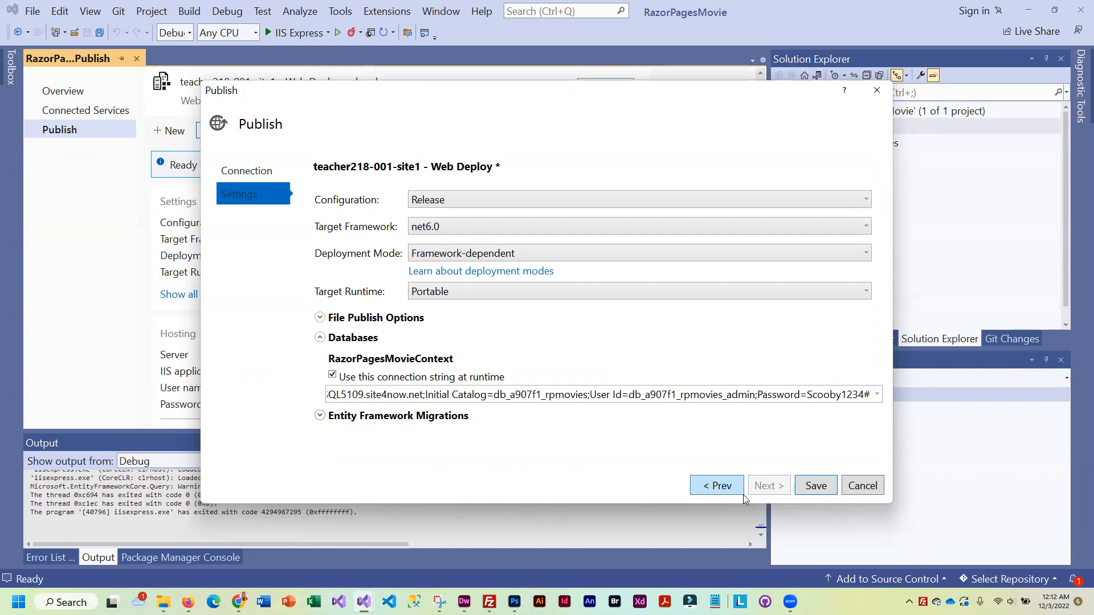
click(815, 487)
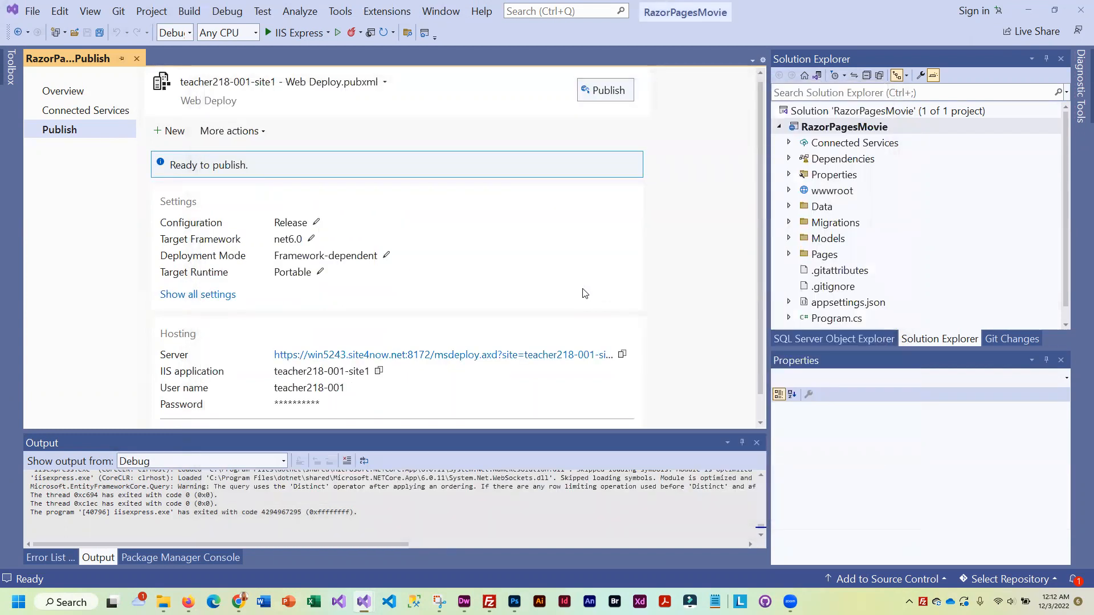
Rebuild the entire RazorPagesMovie solution, with Output reporting 1 succeeded, 0 failed, 0 skipped.
click(189, 12)
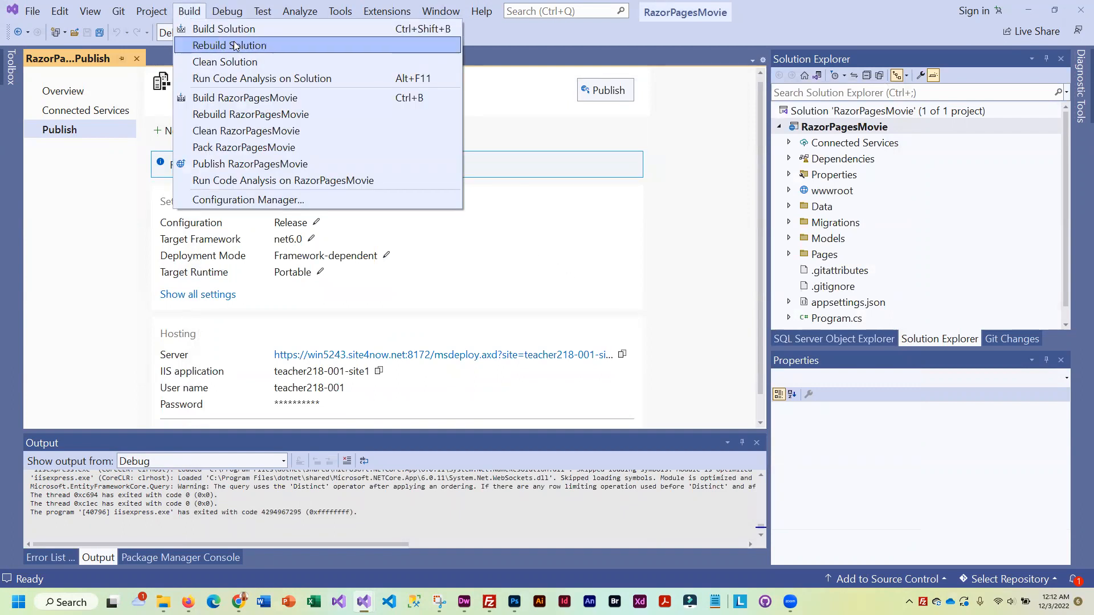
click(254, 45)
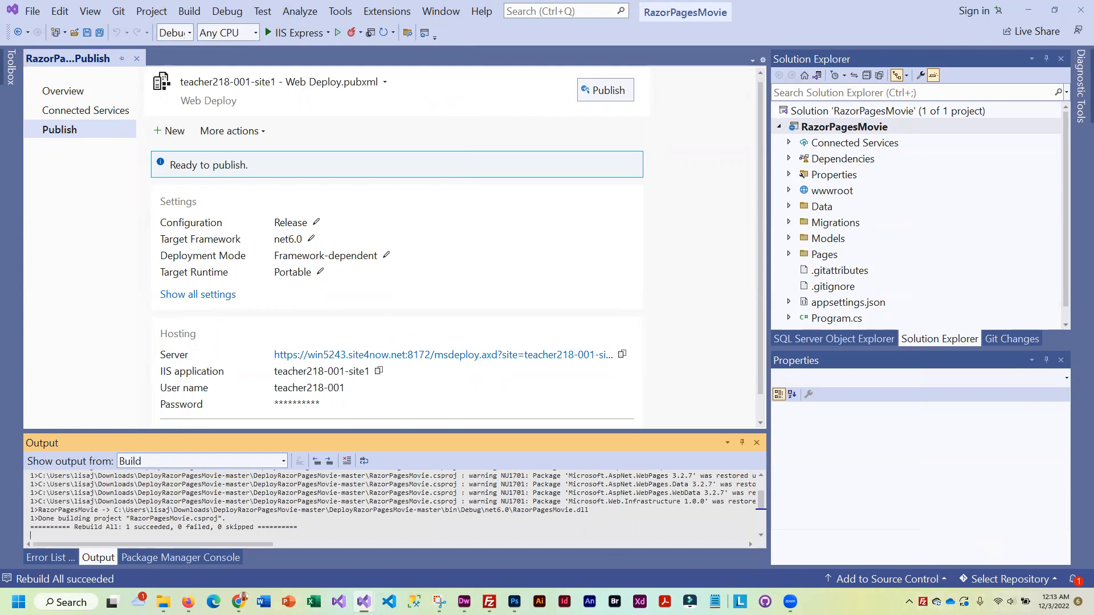
mouse_move(790, 601)
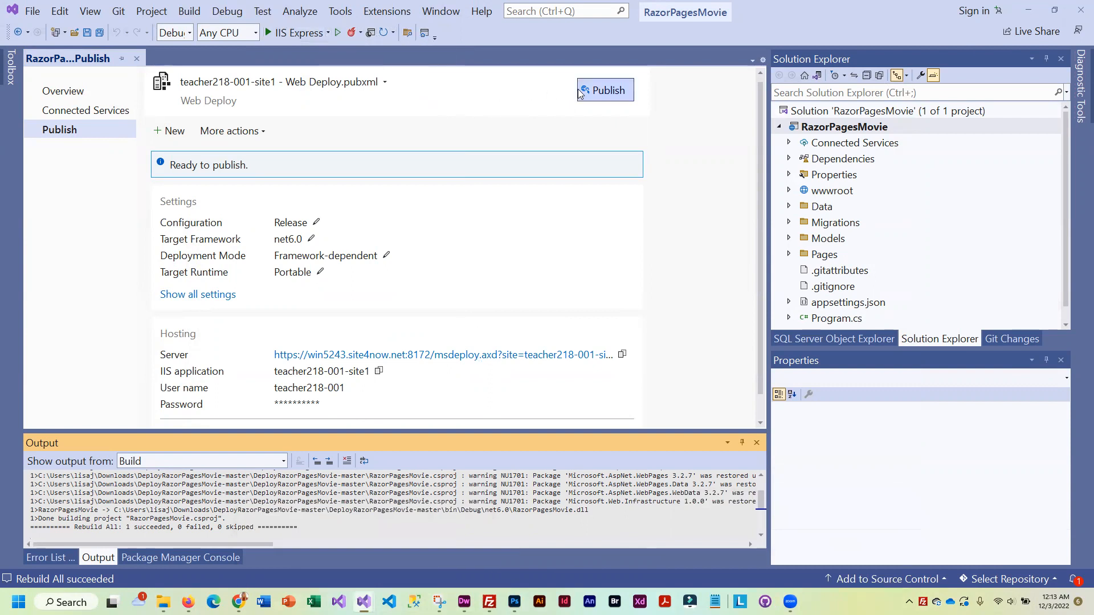
click(238, 132)
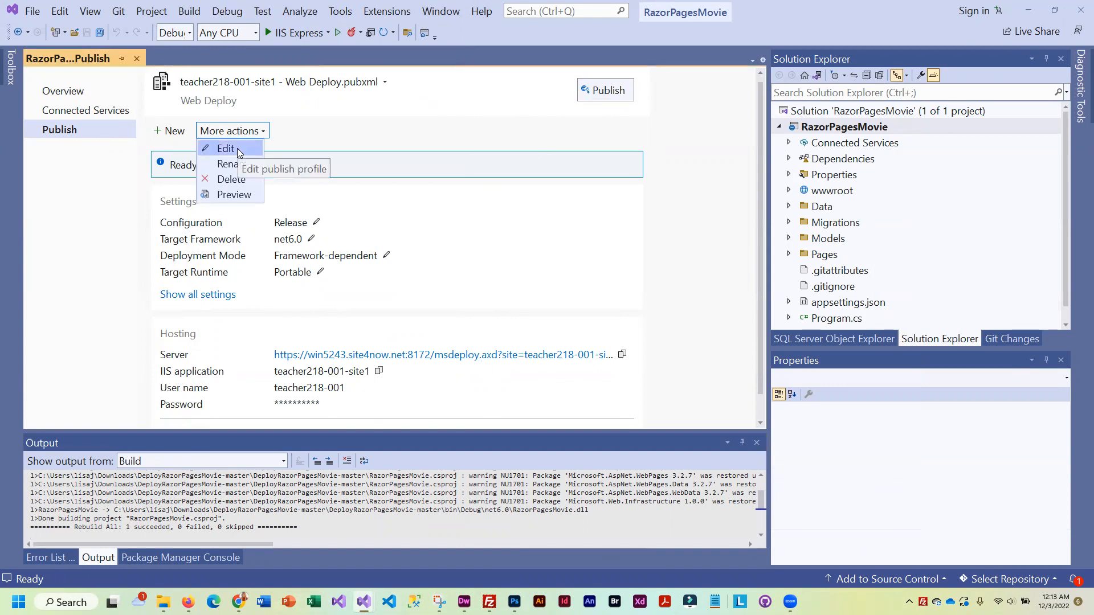
click(237, 148)
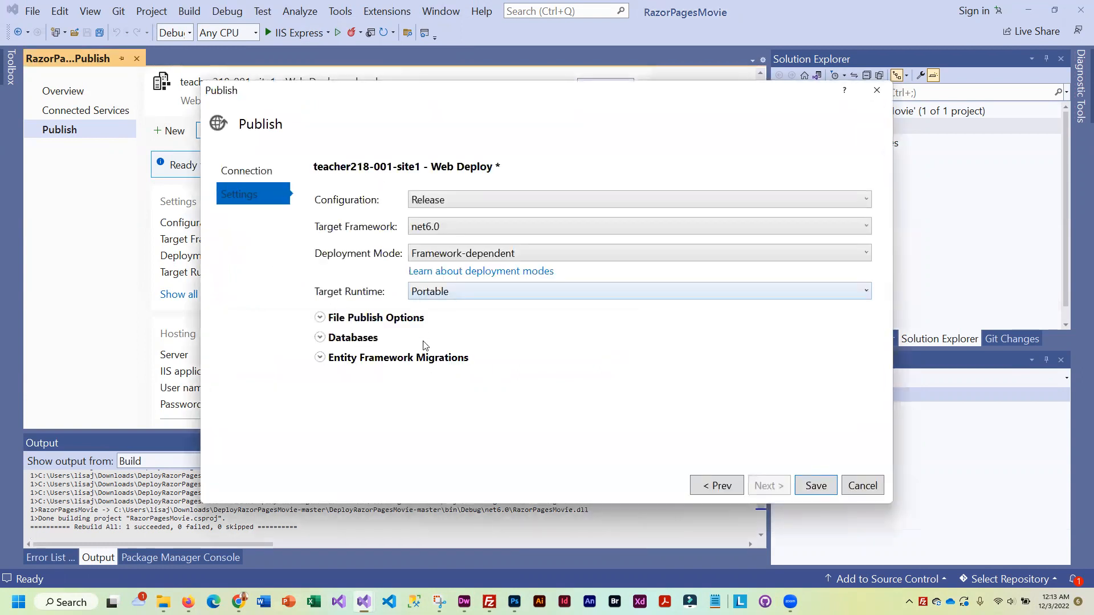
click(318, 359)
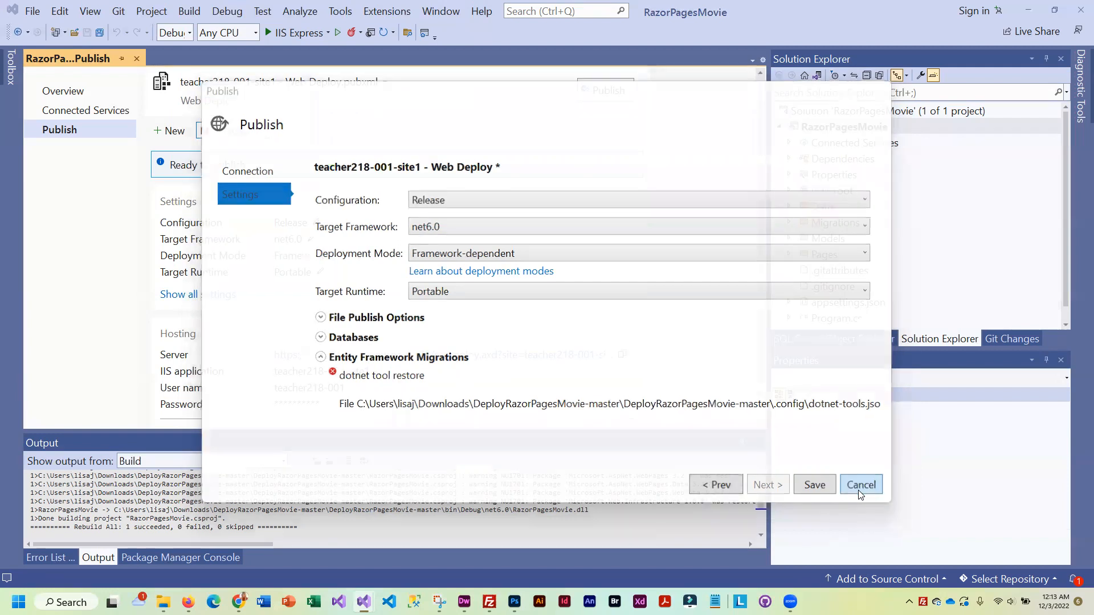
click(862, 486)
mouse_move(164, 603)
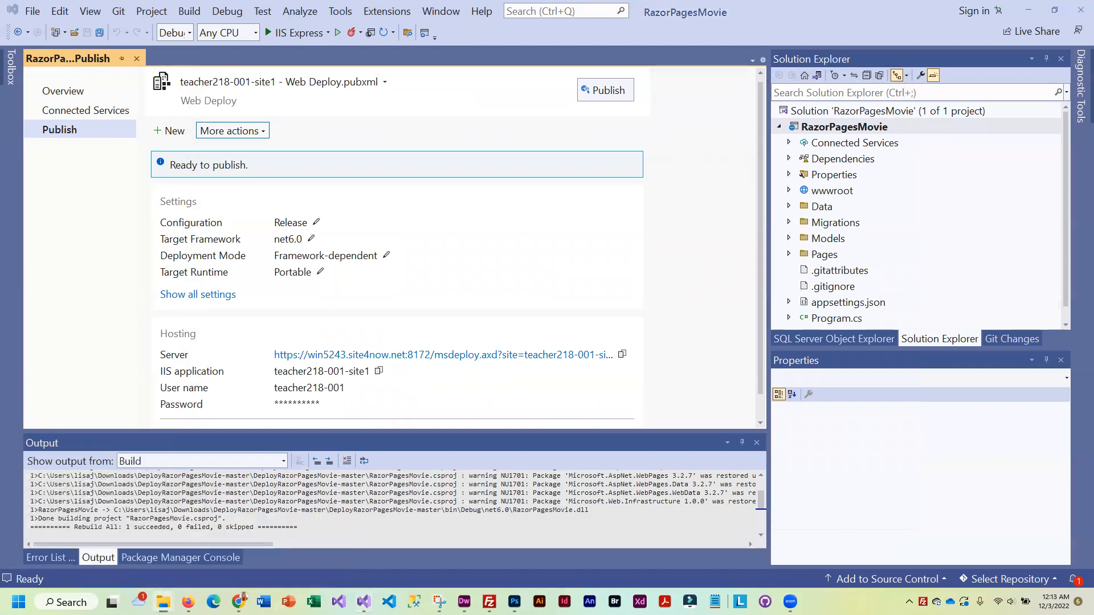
Maximize File Explorer and look inside the .config folder at dotnet-tools.json.
drag(552, 7, 552, 17)
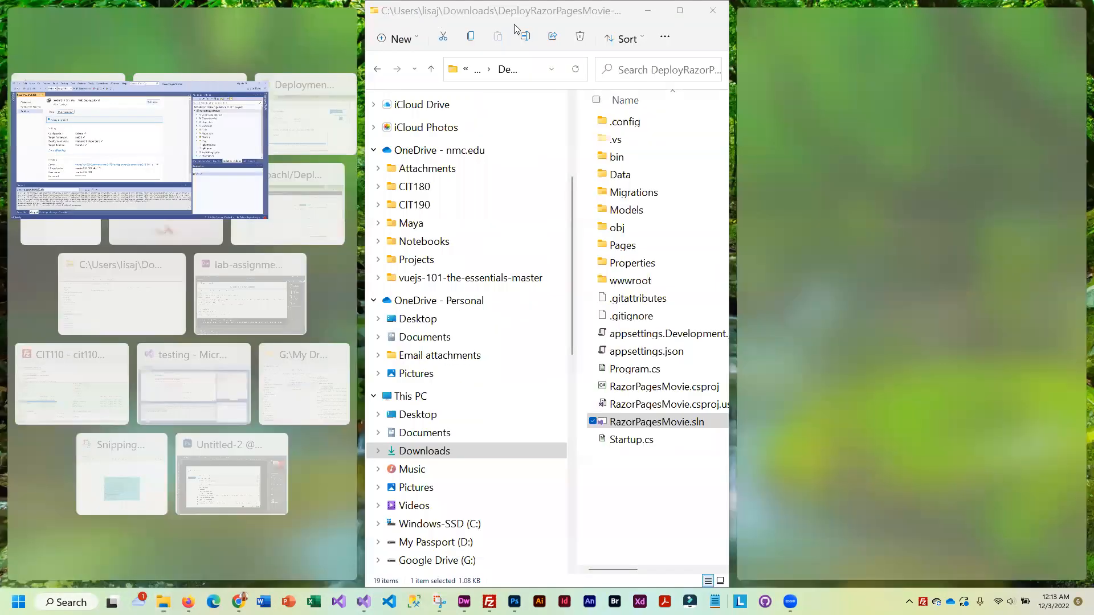
click(613, 24)
double_click(613, 24)
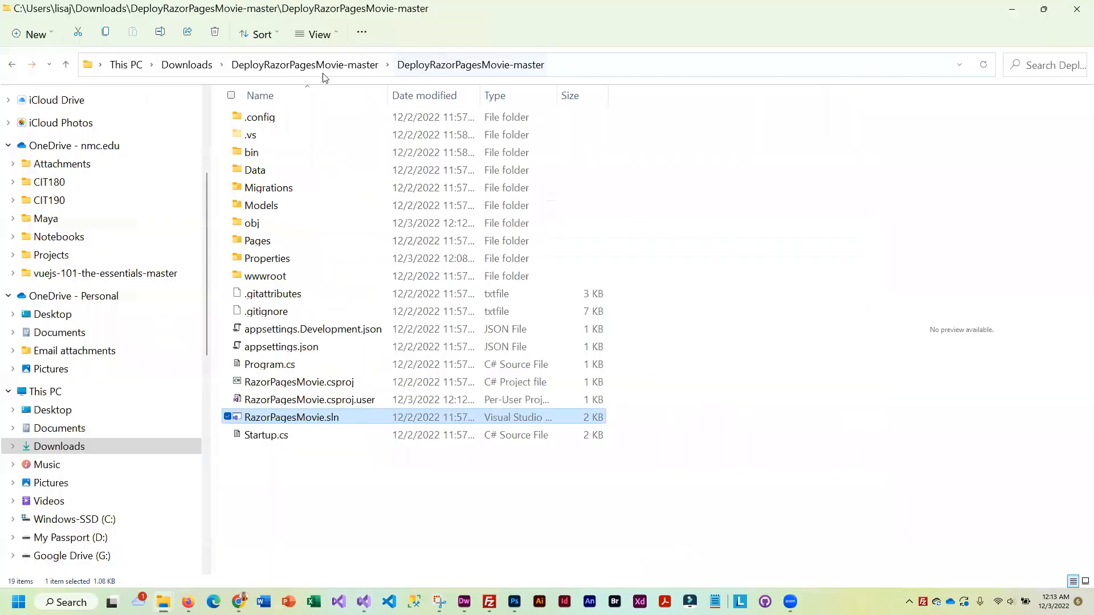
double_click(235, 118)
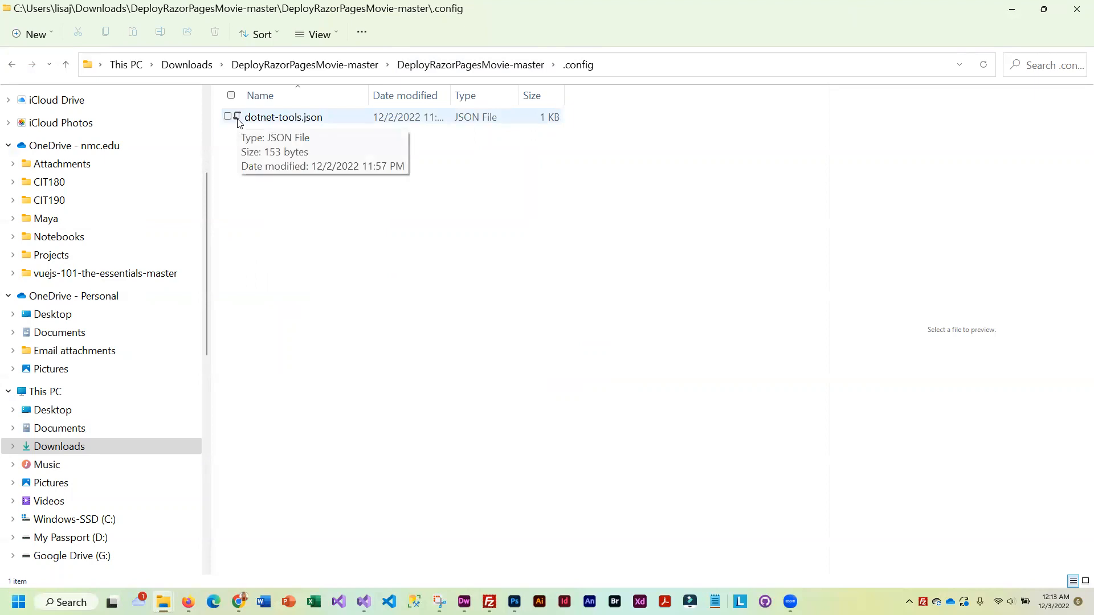
Delete the .config folder from the project folder and return to the RazorPagesMovie Visual Studio window.
click(470, 65)
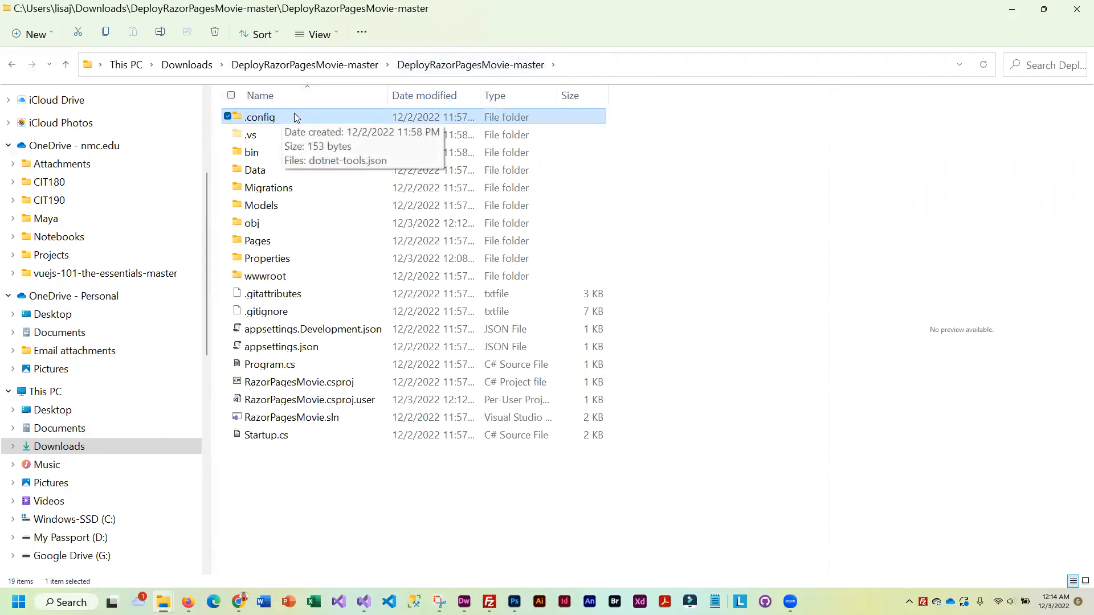
key(Delete)
mouse_move(489, 602)
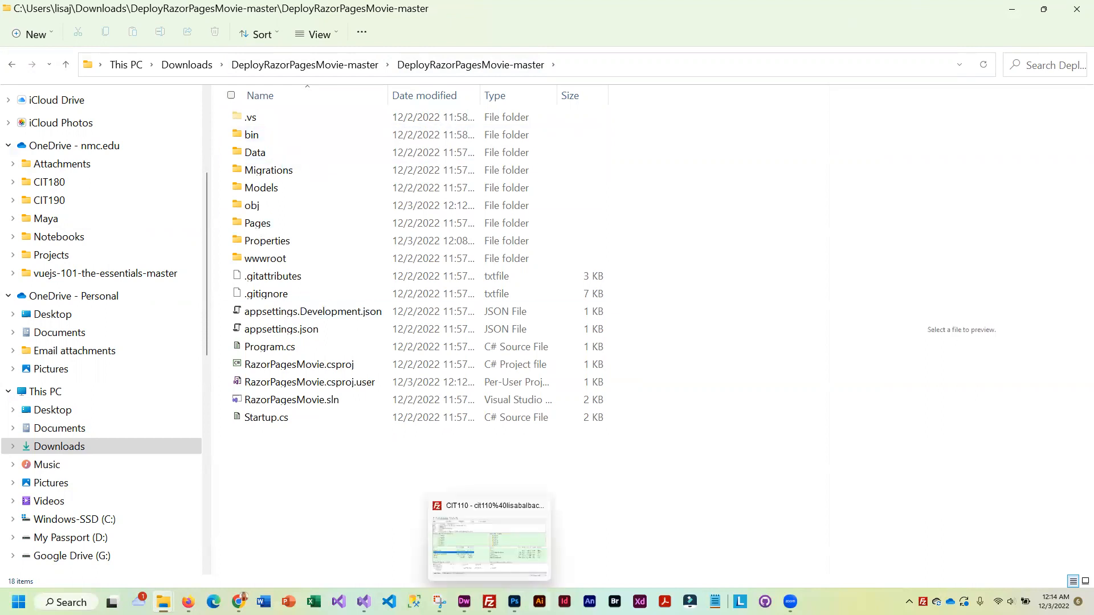
click(364, 601)
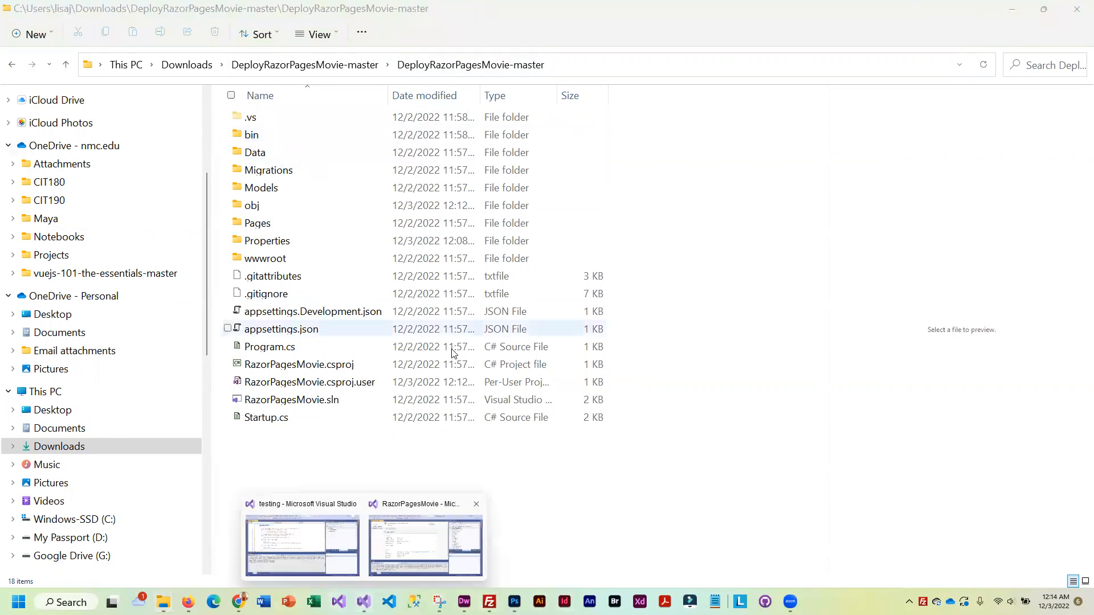
click(426, 545)
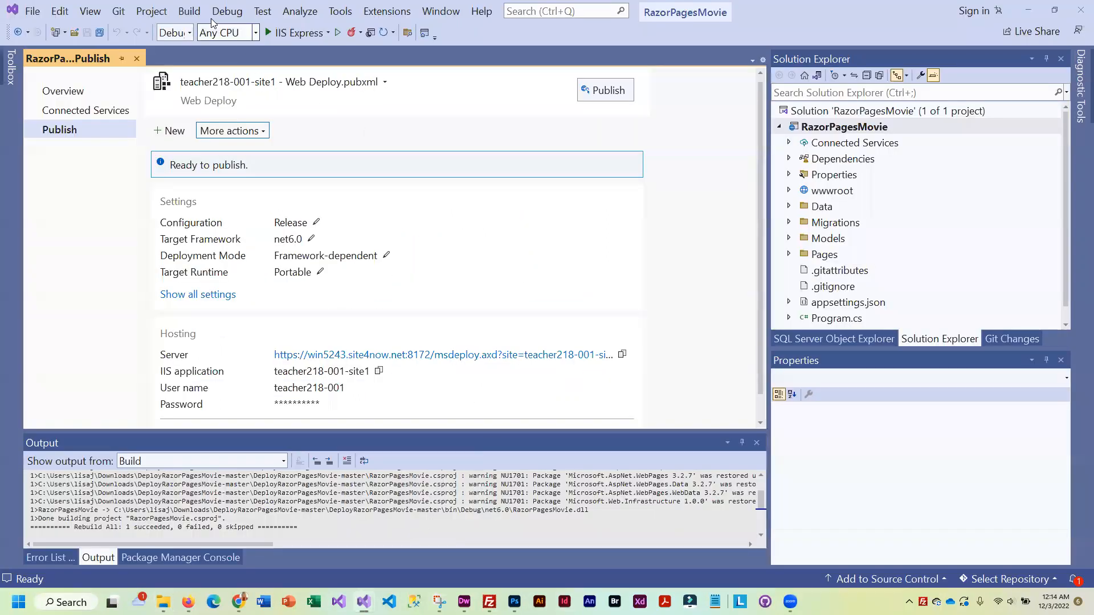
Rebuild the solution, then check the publish profile's Databases and Migrations error and cancel.
click(190, 11)
click(216, 43)
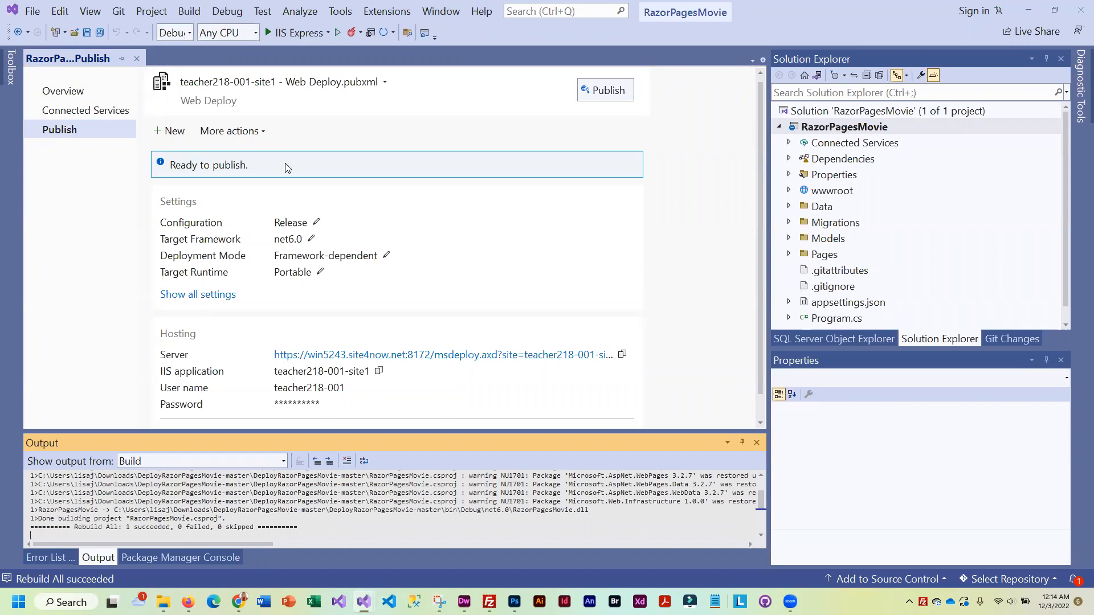
click(246, 132)
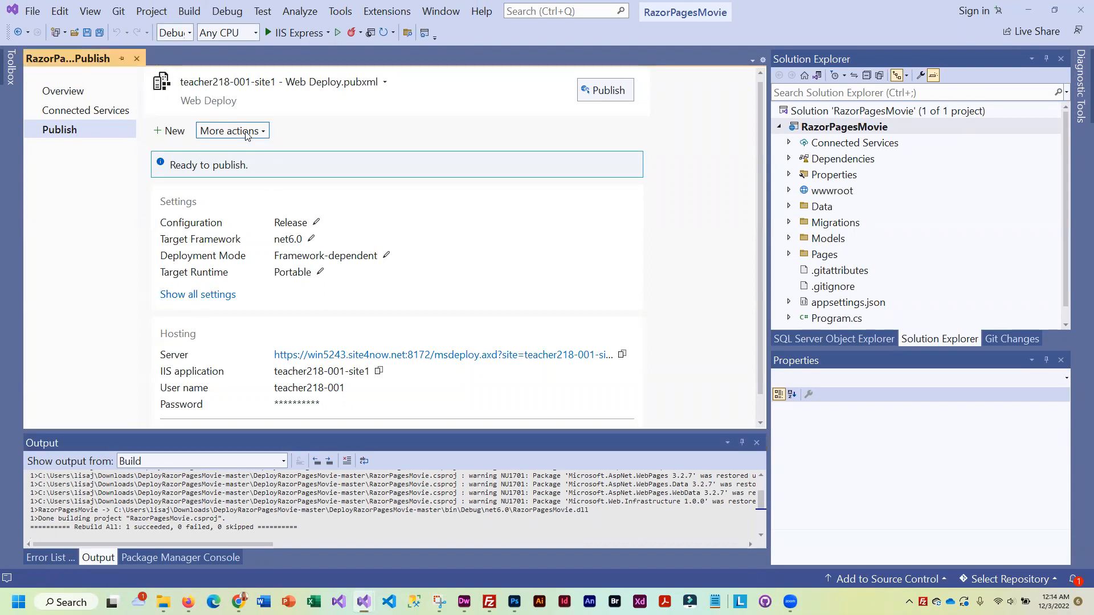
click(246, 133)
click(238, 150)
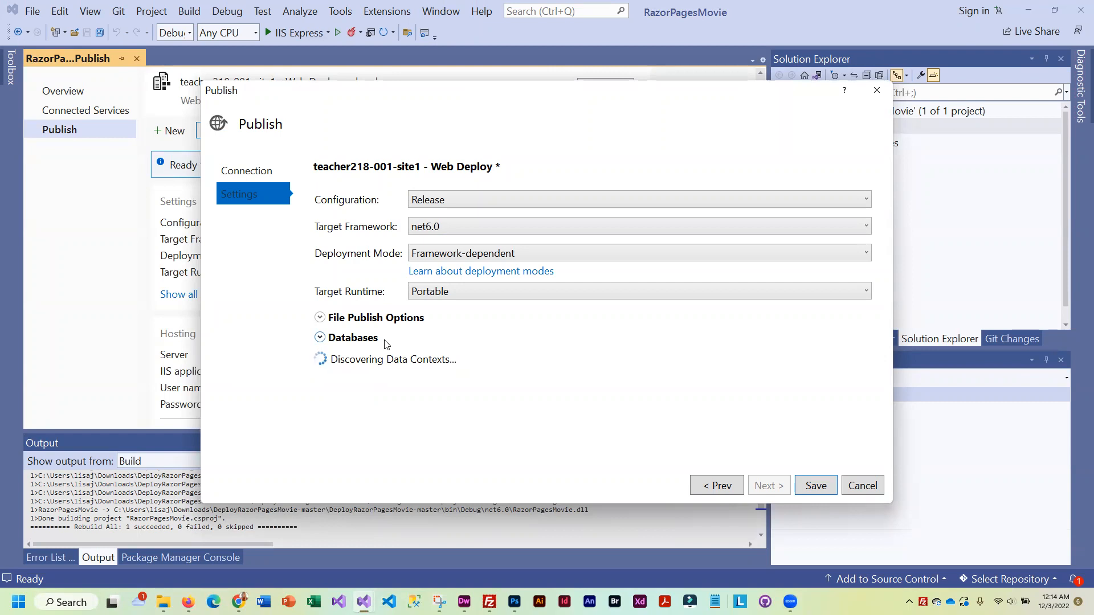
click(320, 338)
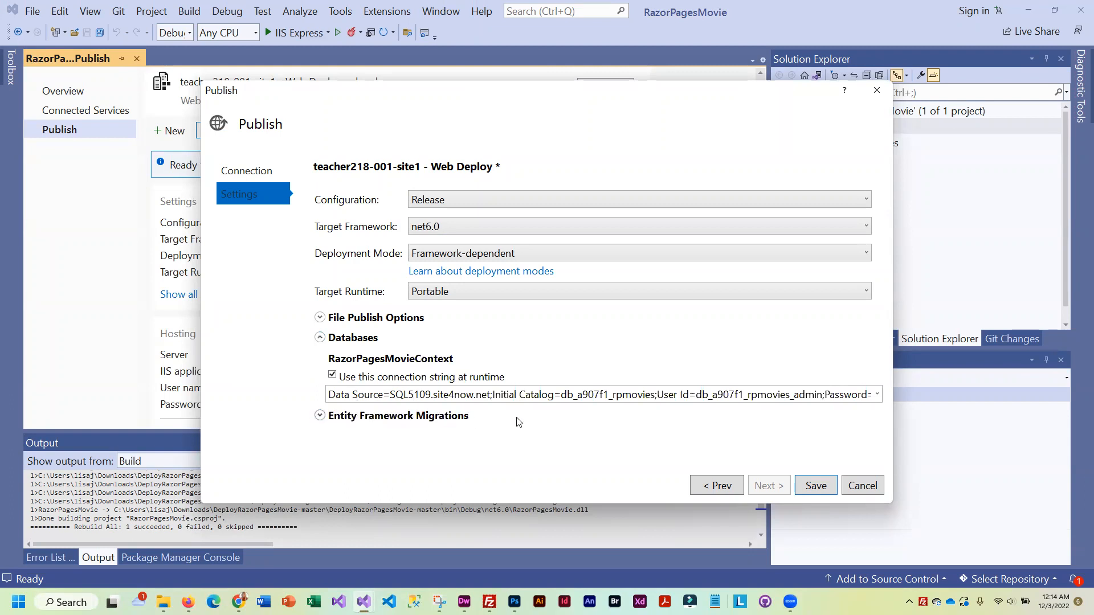
click(320, 416)
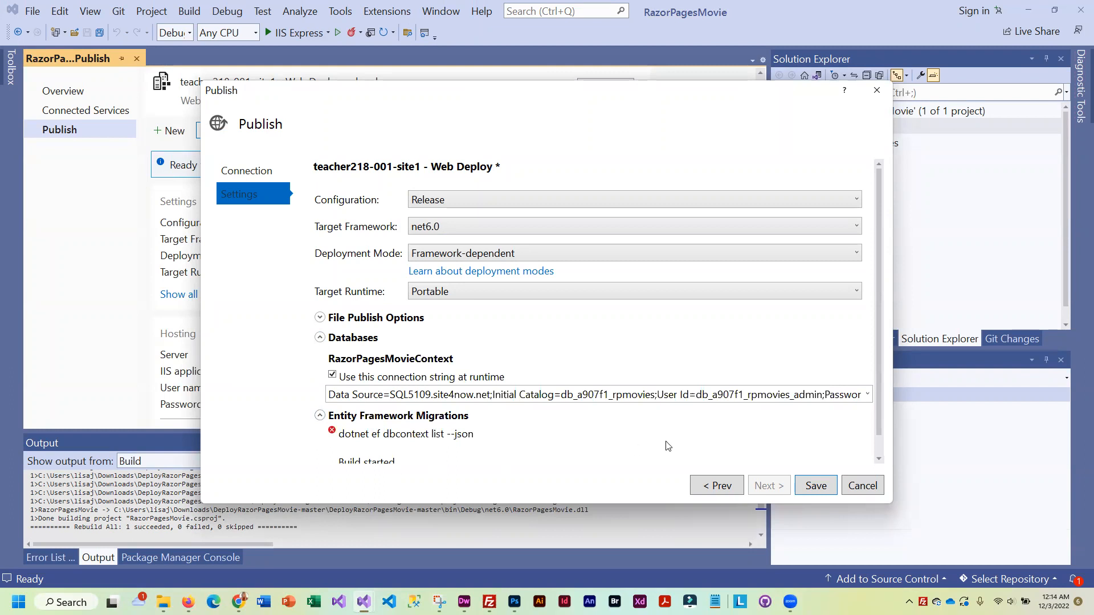
click(880, 459)
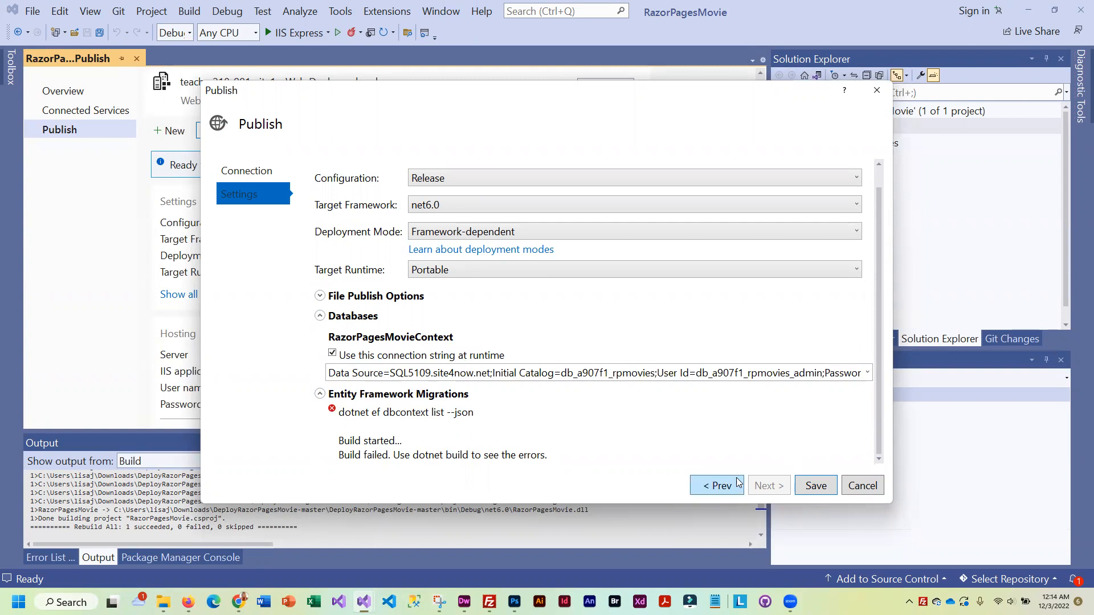
click(854, 485)
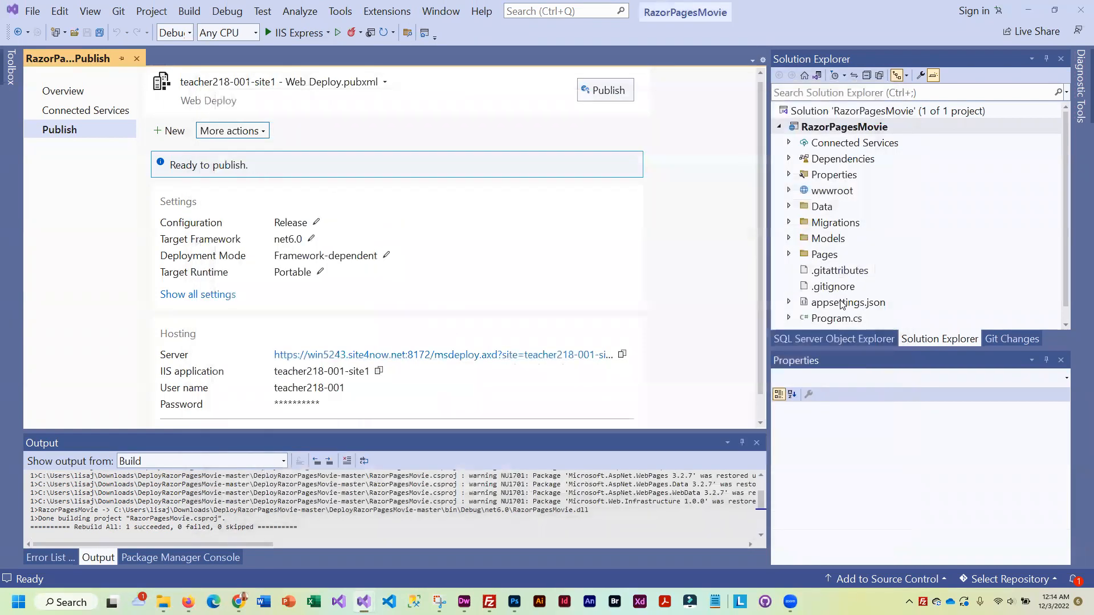
scroll(842, 306, down, 1)
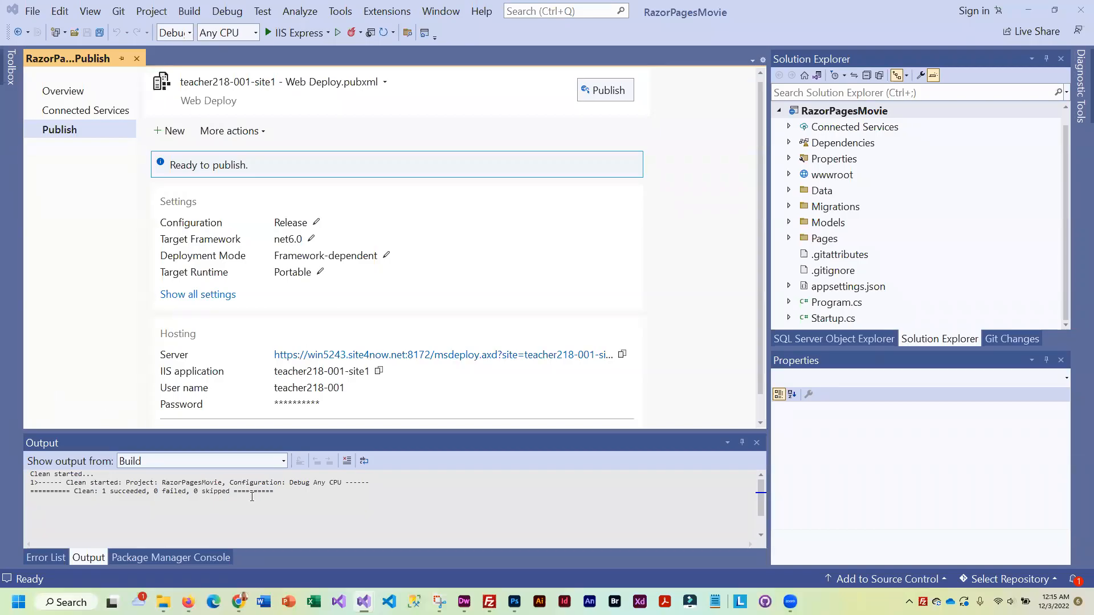
mouse_move(164, 603)
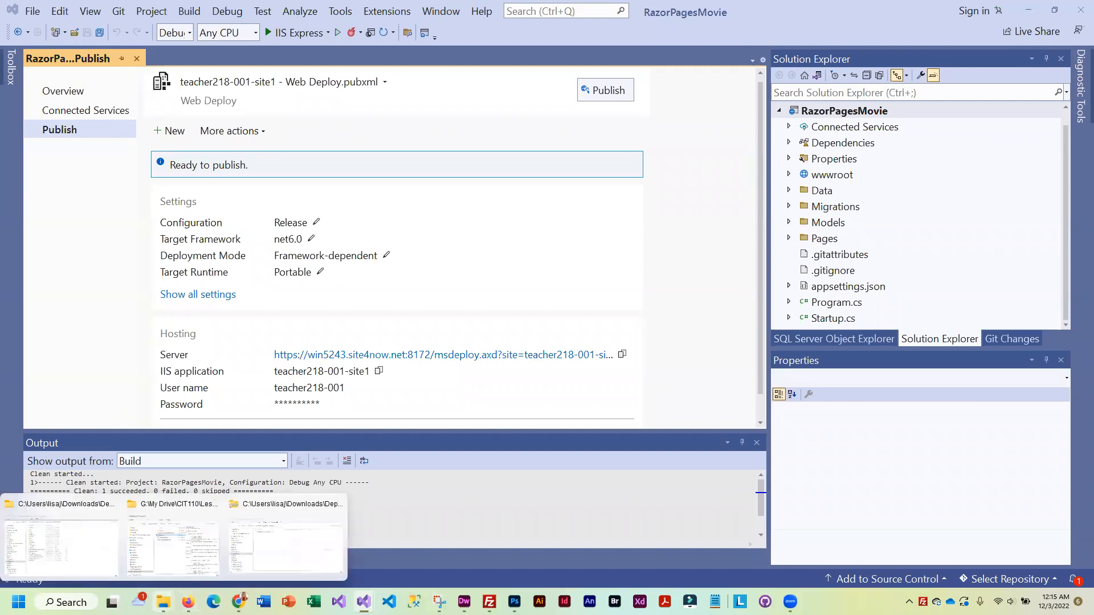
Browse from the project zip to the extracted DeployRazorPagesMovie-master folder in Downloads, then return to Visual Studio.
click(60, 541)
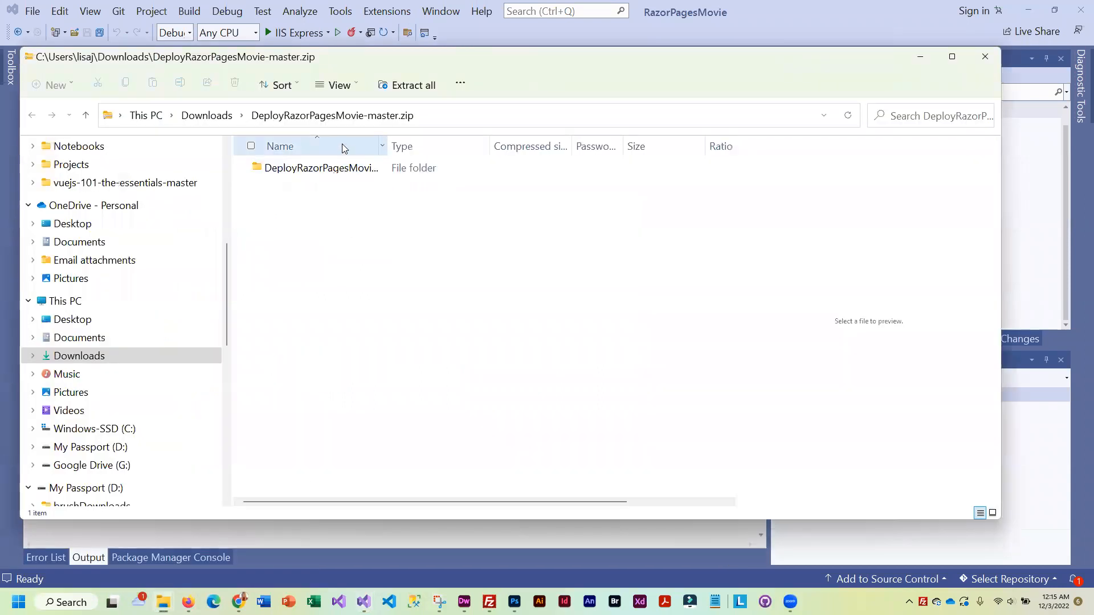
double_click(305, 169)
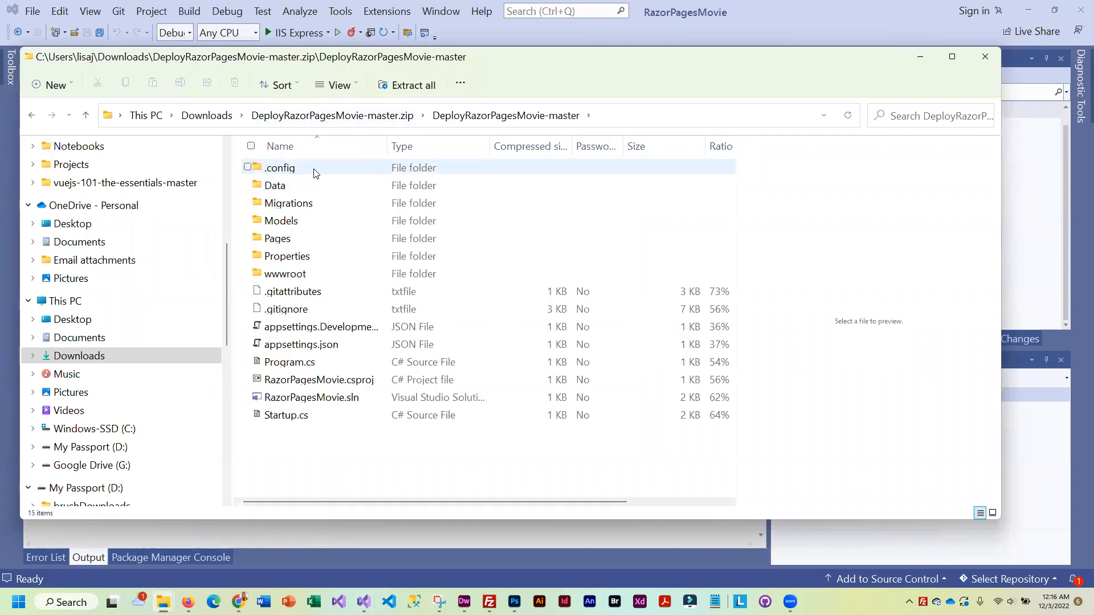
click(207, 115)
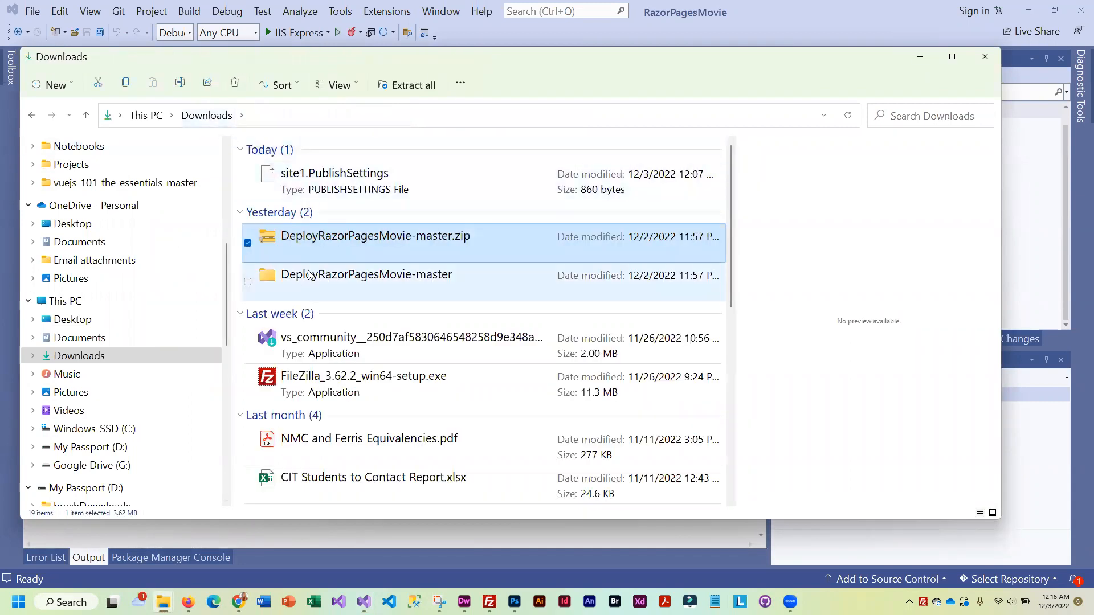
double_click(294, 276)
double_click(285, 171)
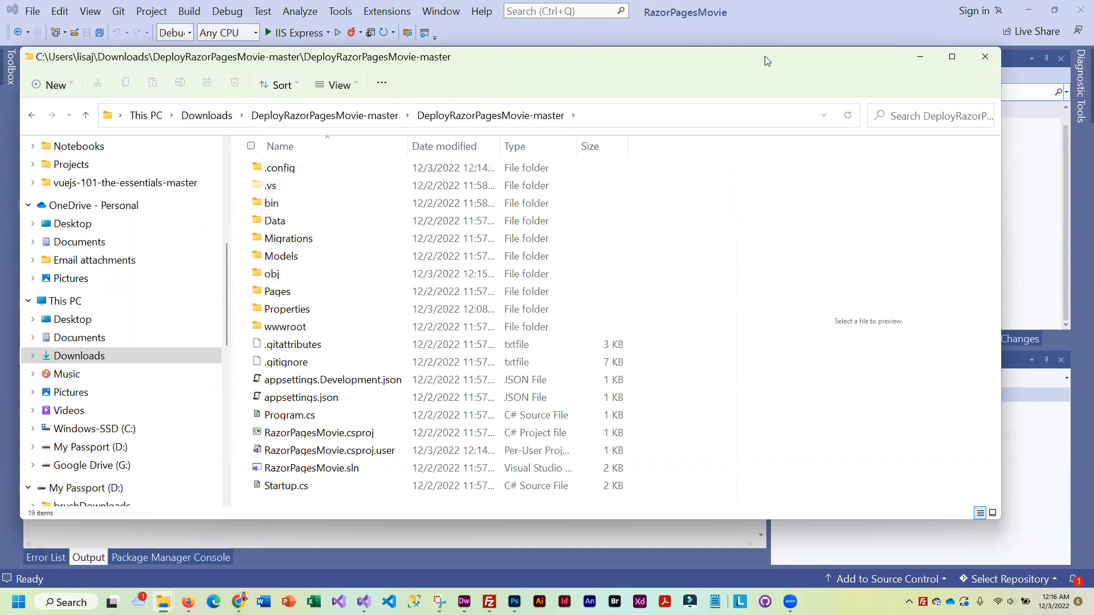
key(alt+Tab)
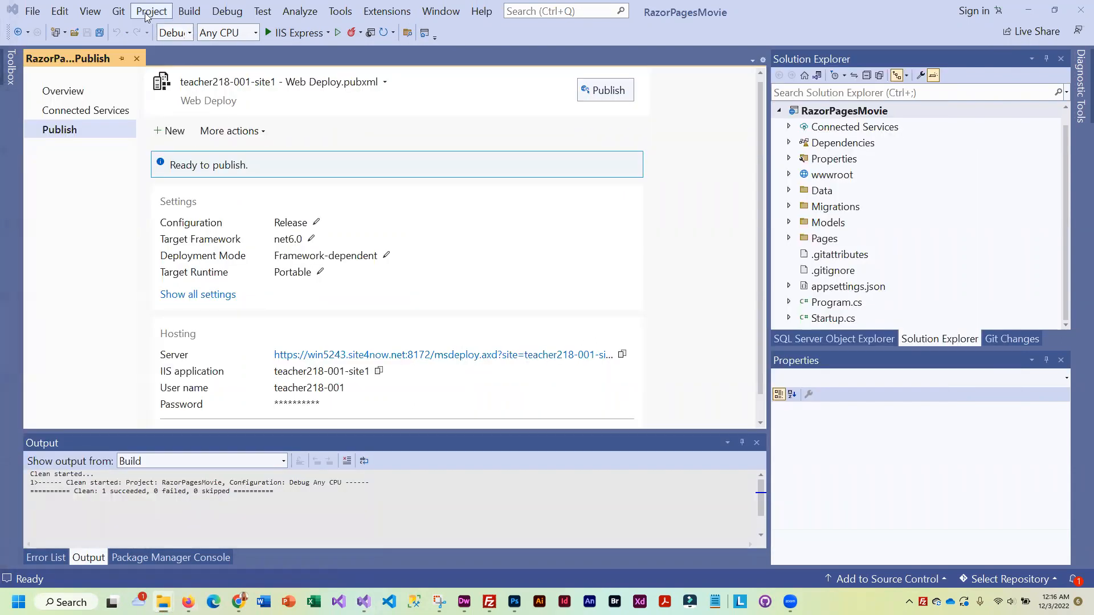
Run Clean Solution on RazorPagesMovie from the Build menu.
click(187, 14)
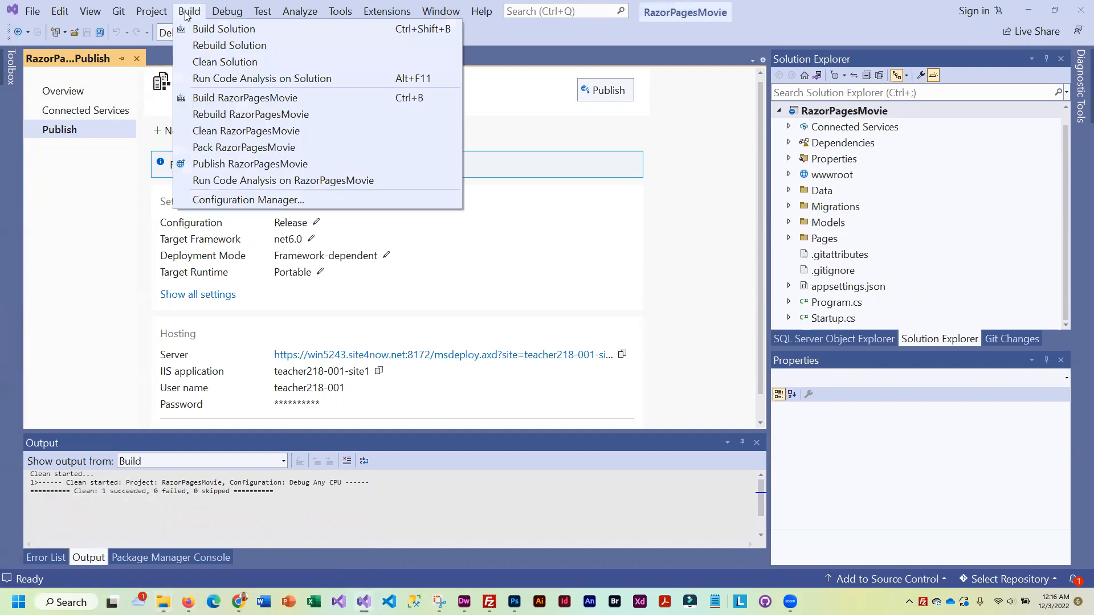
click(217, 61)
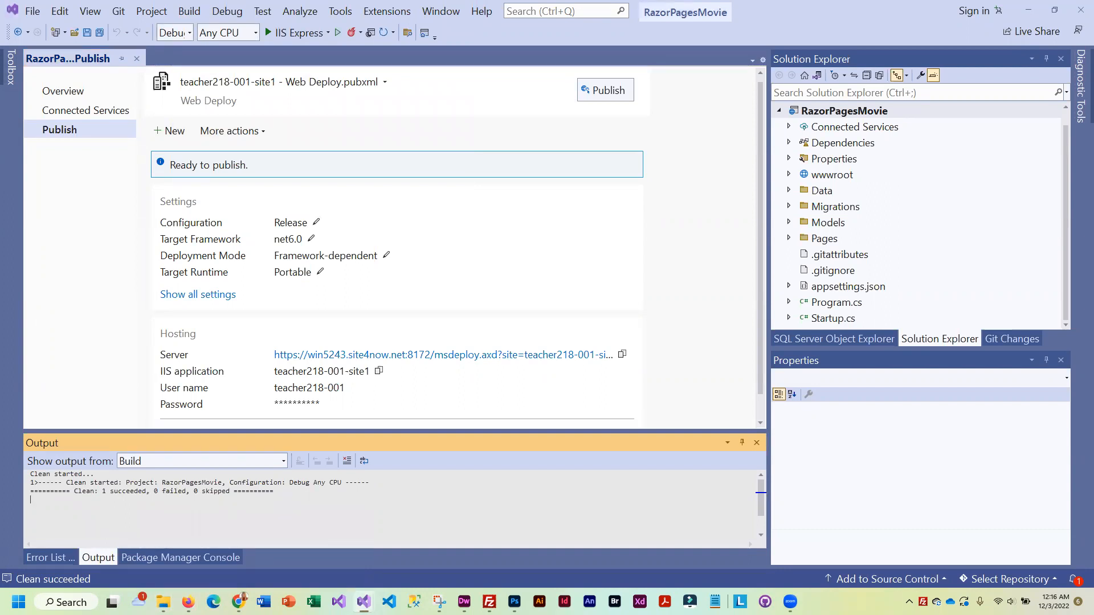
Show all publish settings and expand Entity Framework Migrations to reveal the localdb MovieDB connection string.
click(210, 297)
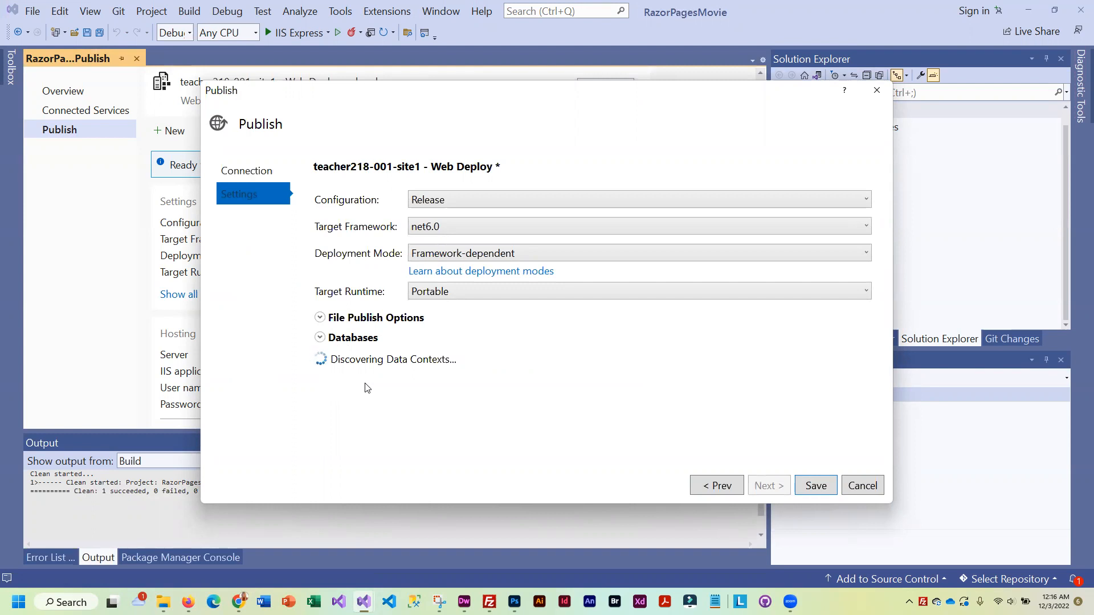
click(320, 358)
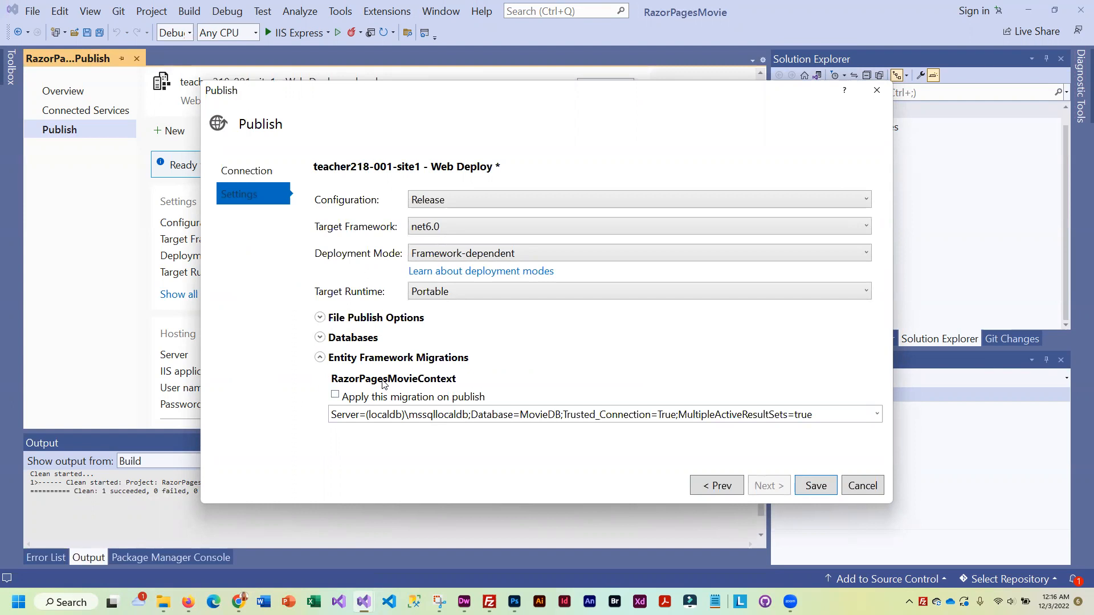
click(320, 337)
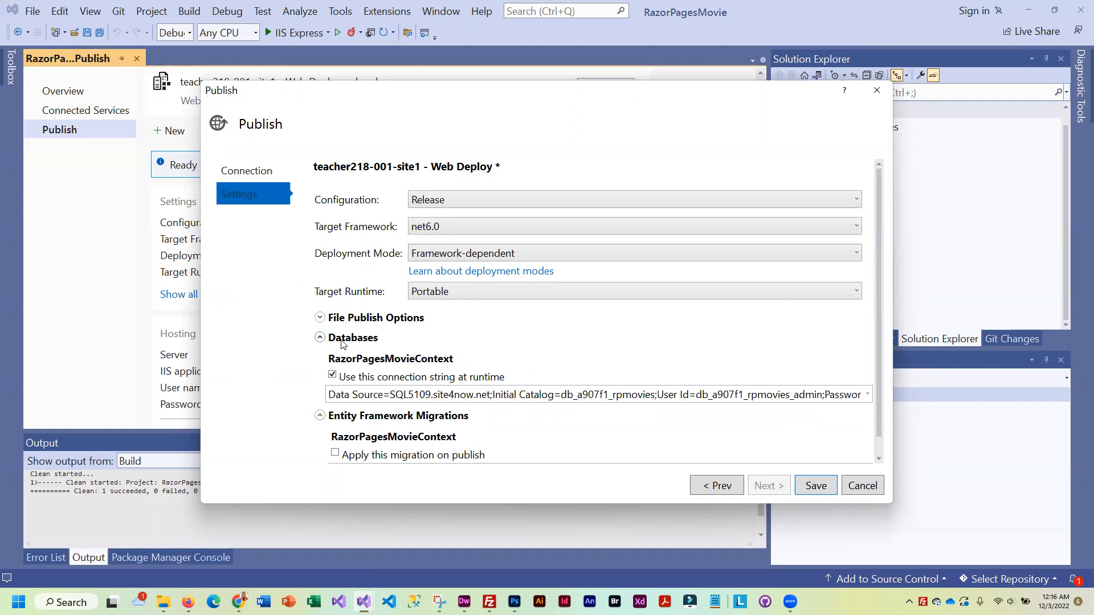
click(320, 339)
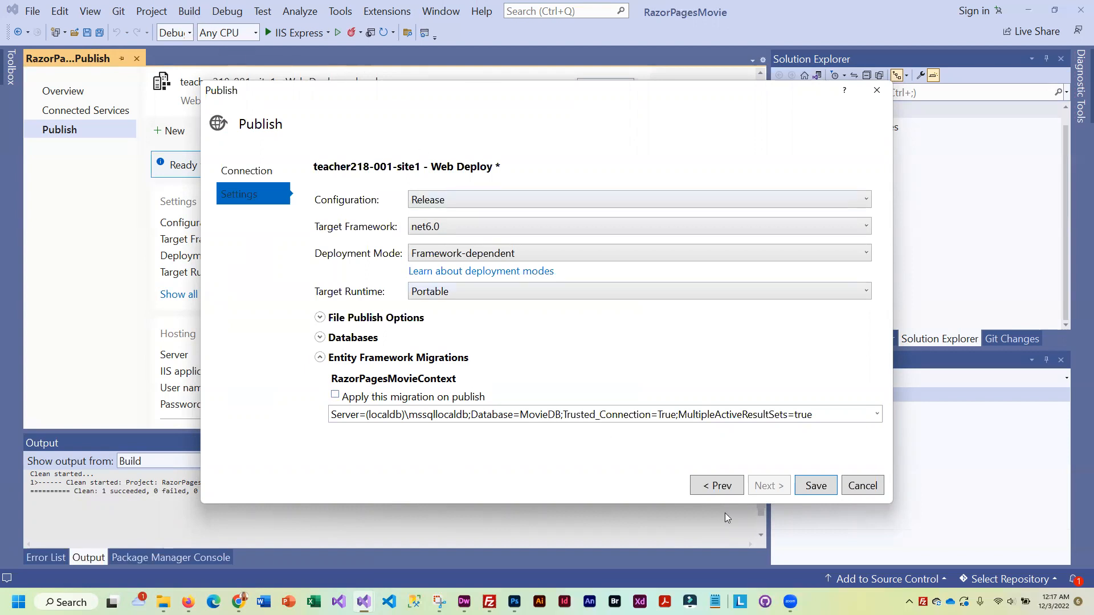
Cancel the settings, then reopen all publish settings and expand Entity Framework Migrations.
click(862, 485)
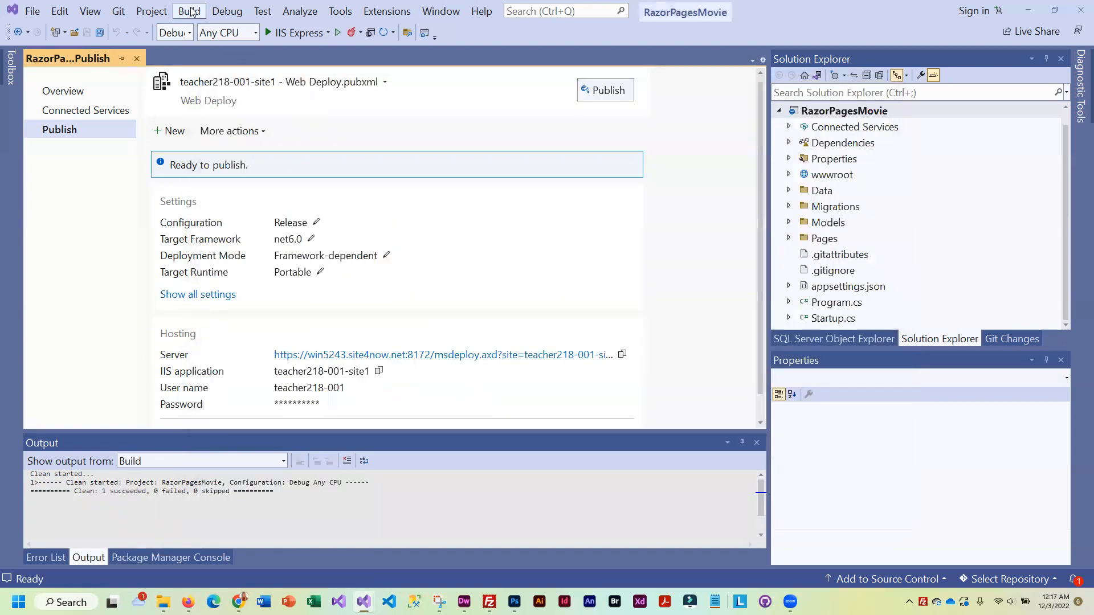
click(189, 11)
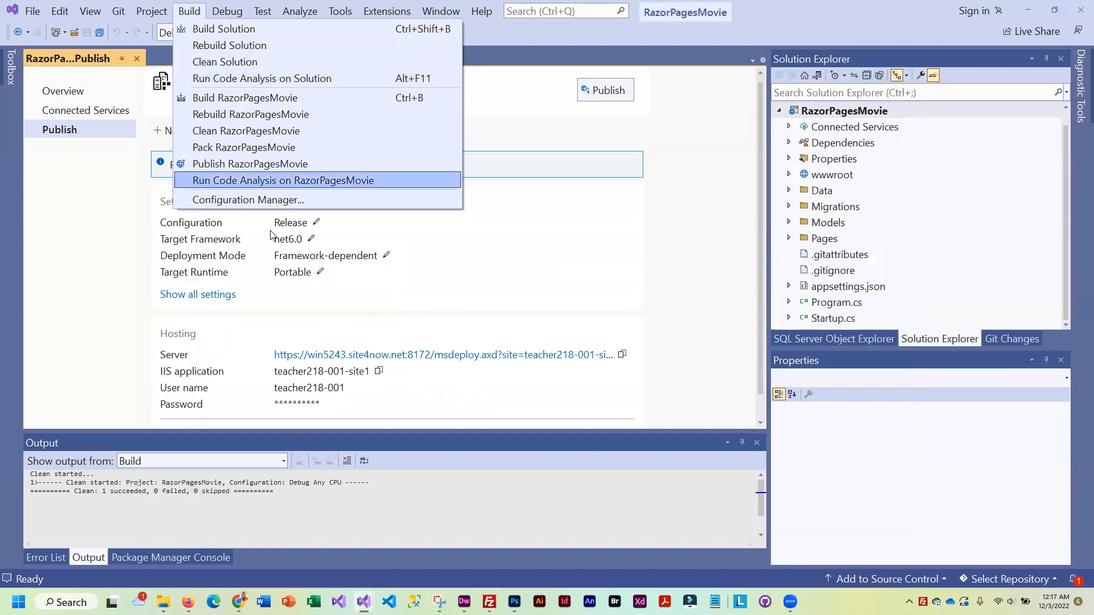
click(203, 313)
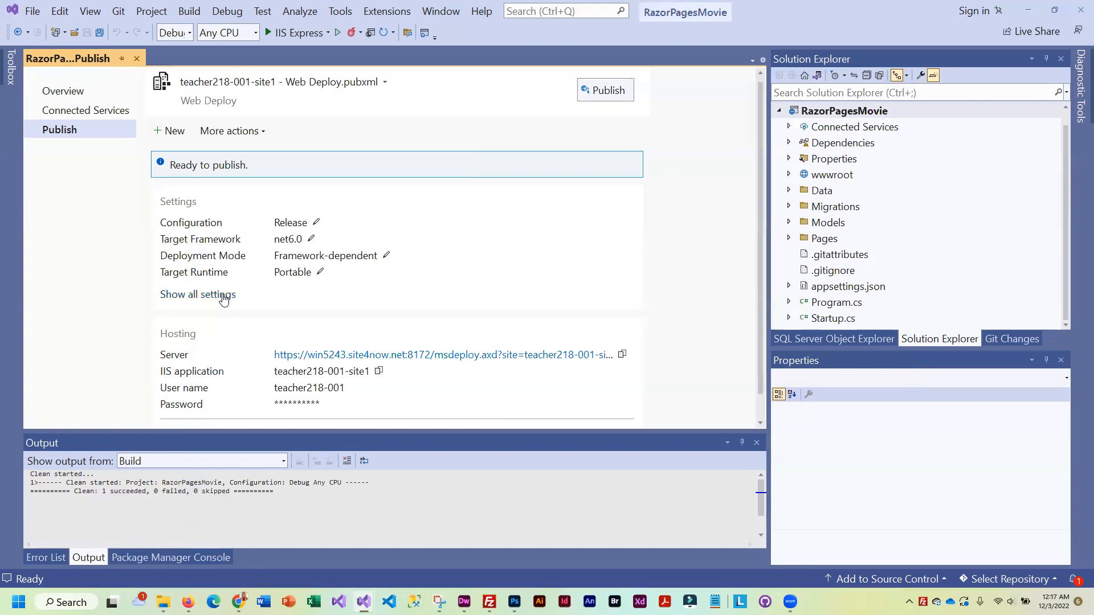
click(224, 296)
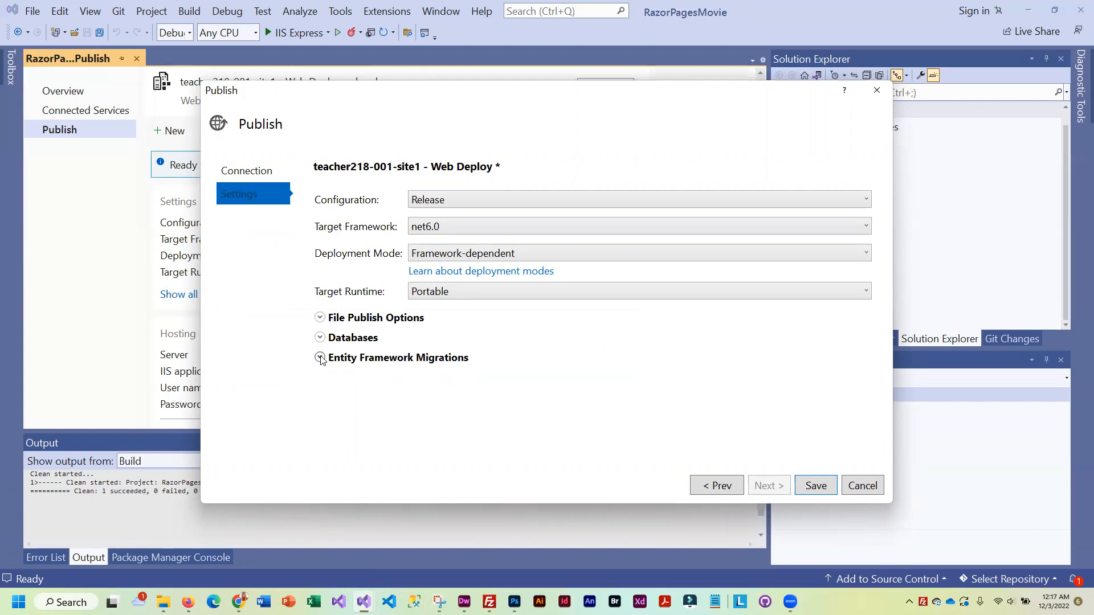
click(321, 358)
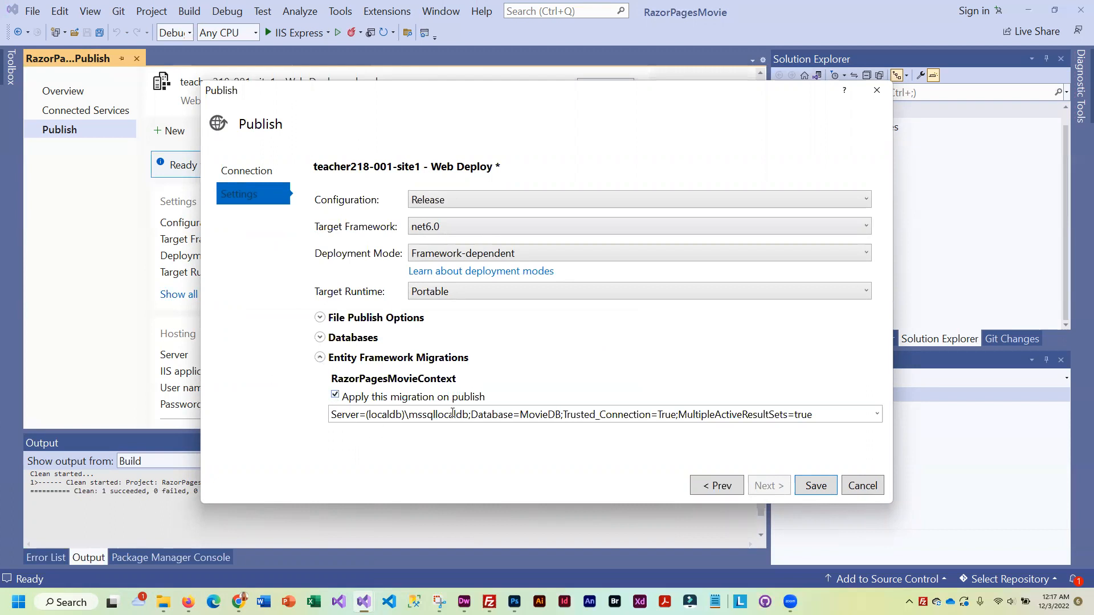
Paste the SQL5109.site4now.net connection string as the migration string, replace the password placeholder with the database password, and save.
triple_click(486, 417)
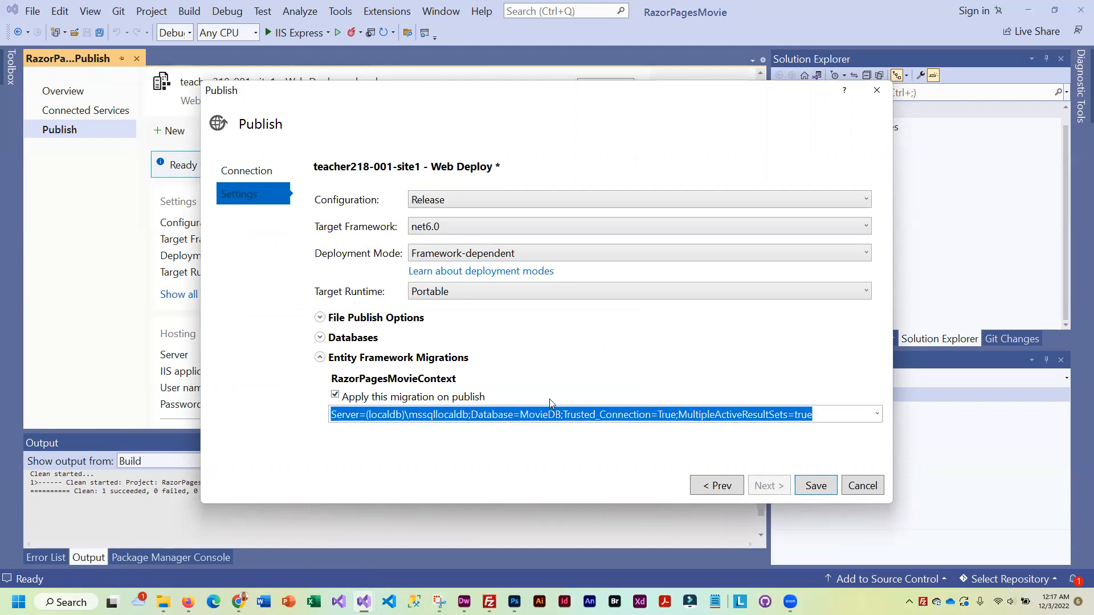
key(ctrl+v)
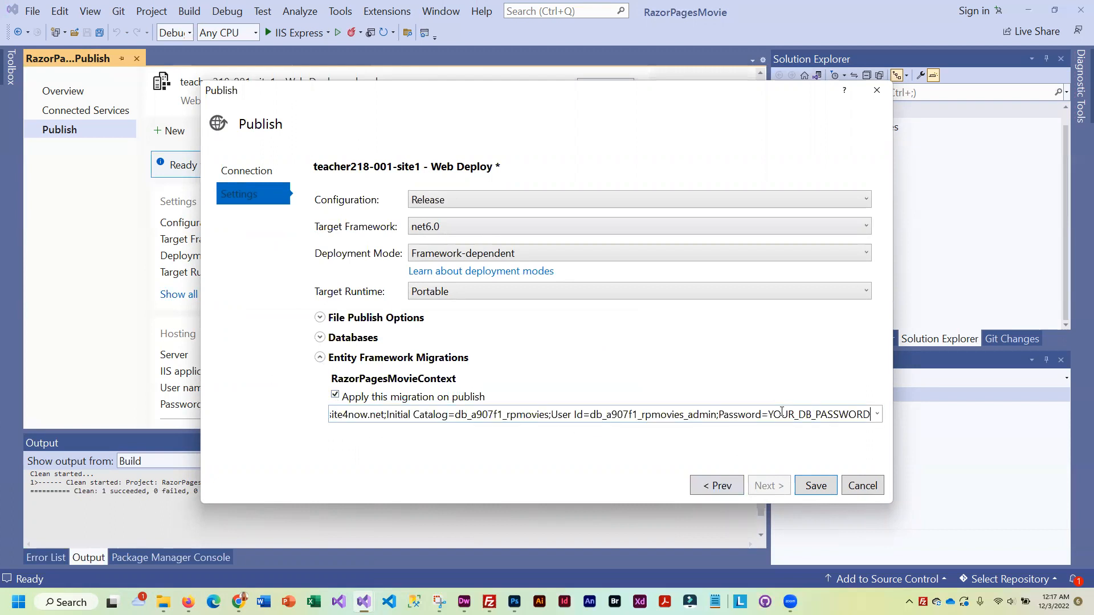
drag(769, 414, 878, 415)
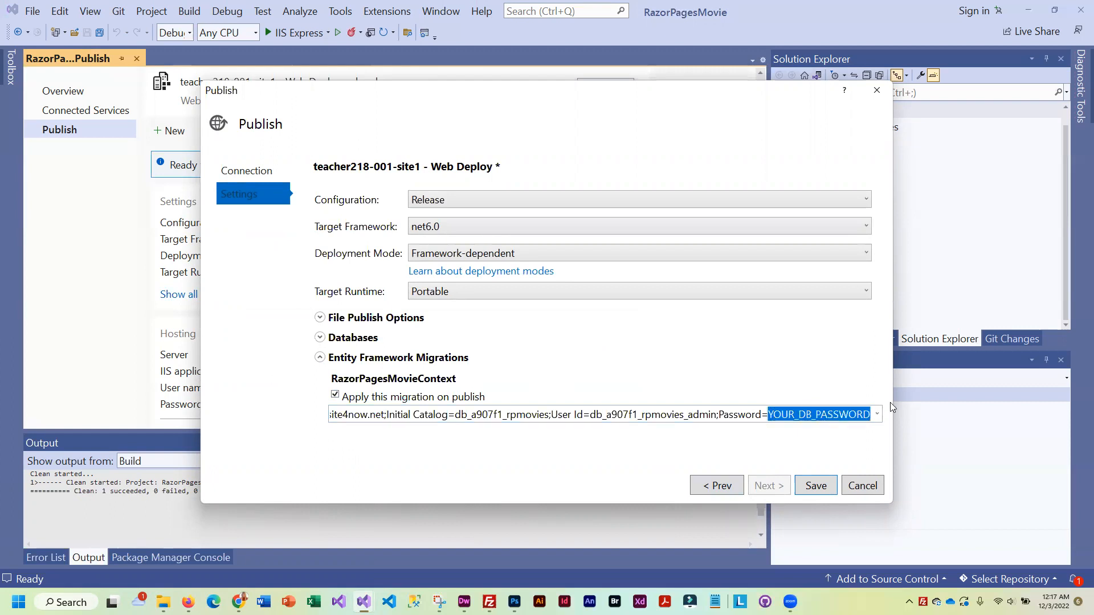
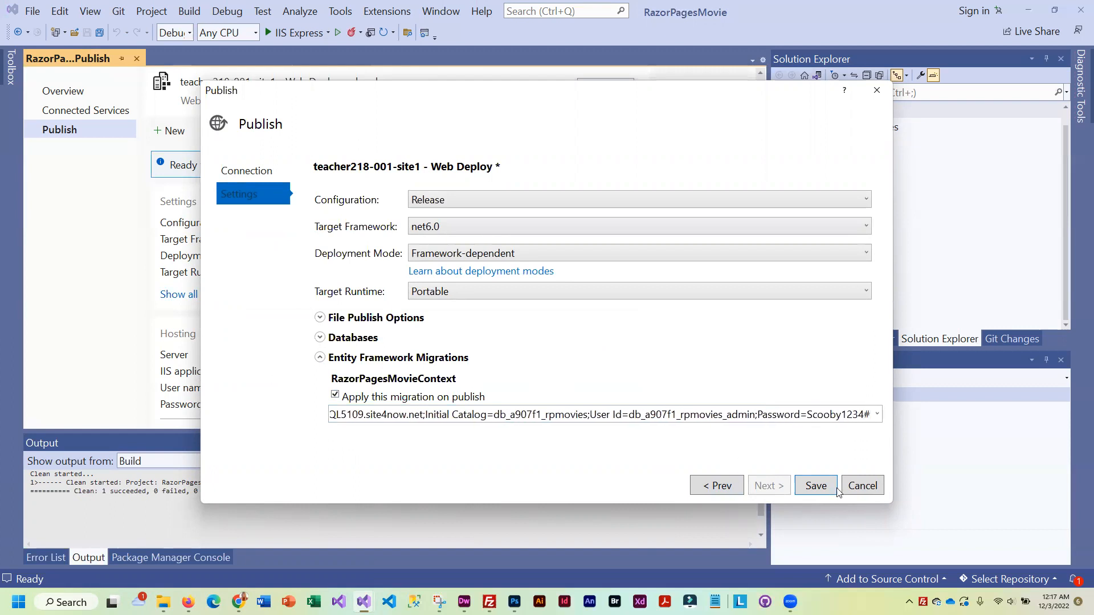
click(825, 490)
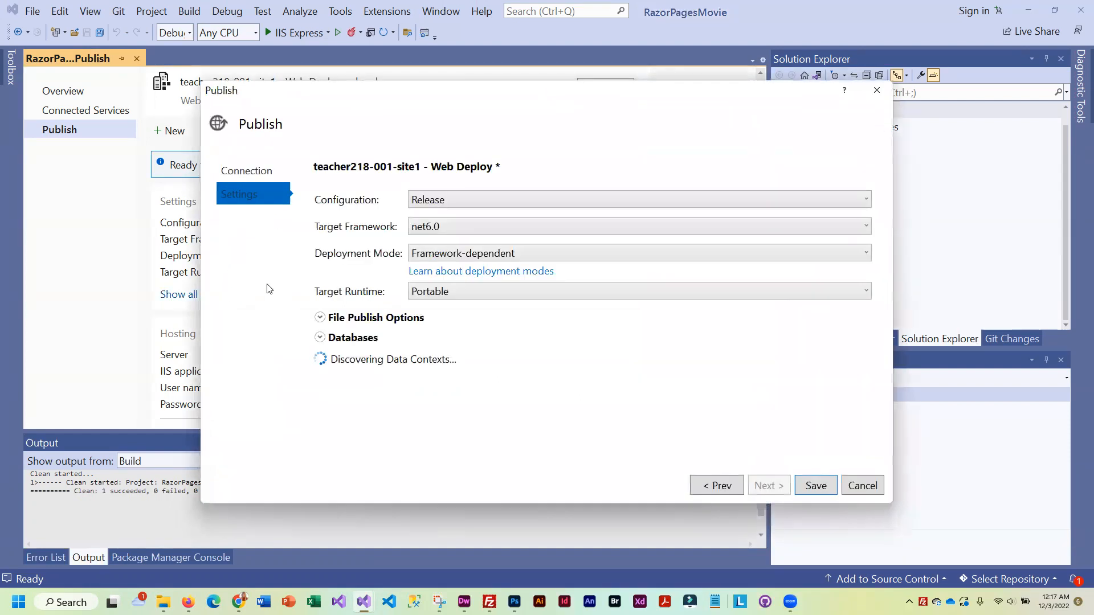
Review the publish connection, then expand Databases and Entity Framework Migrations to check both connection strings.
click(257, 169)
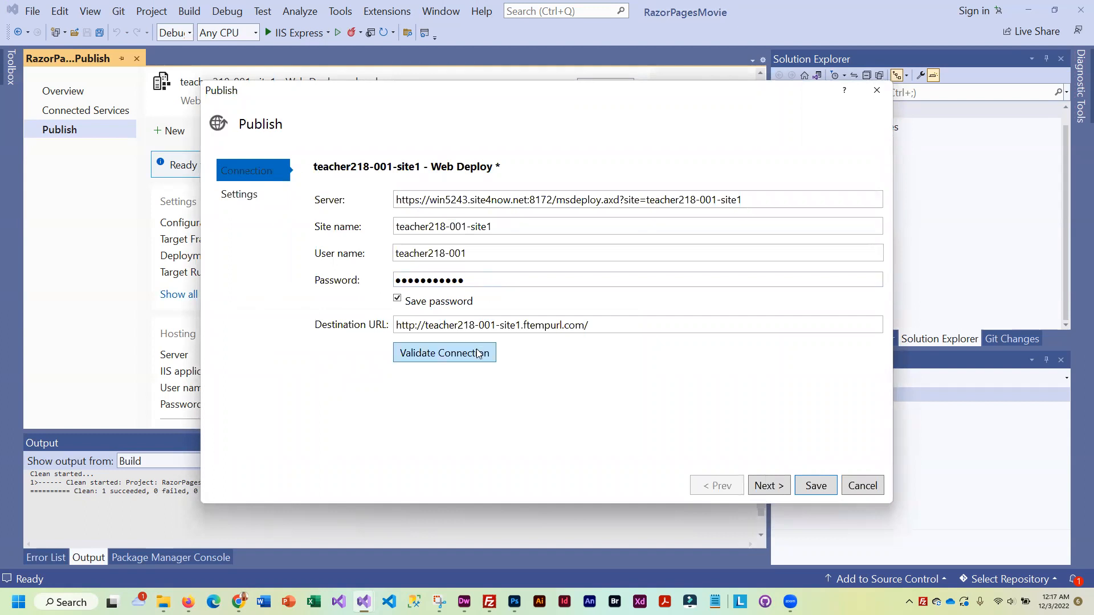
click(249, 194)
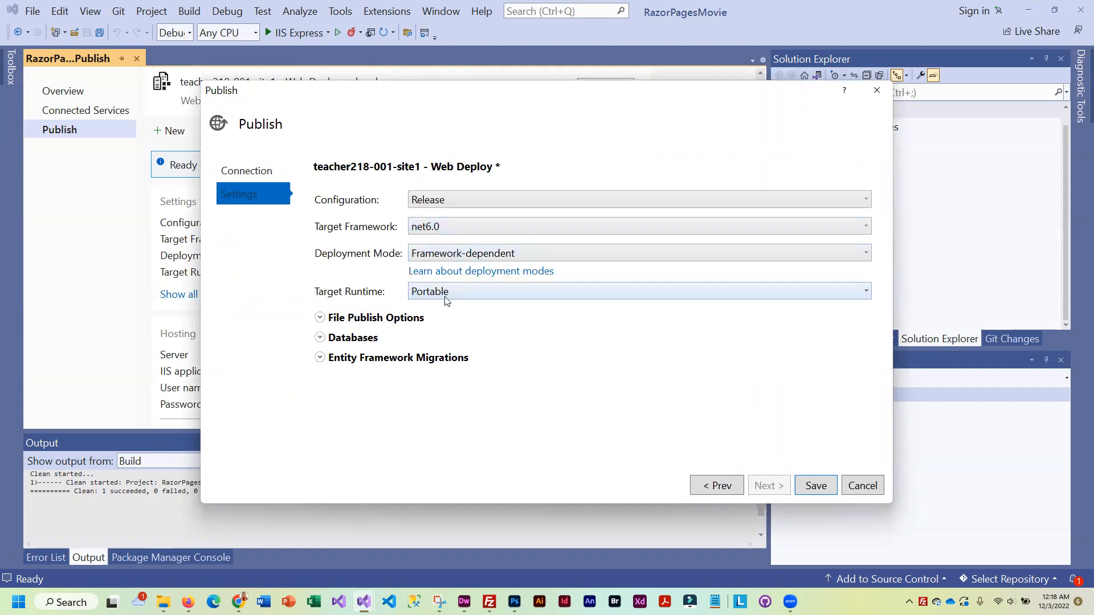
click(320, 338)
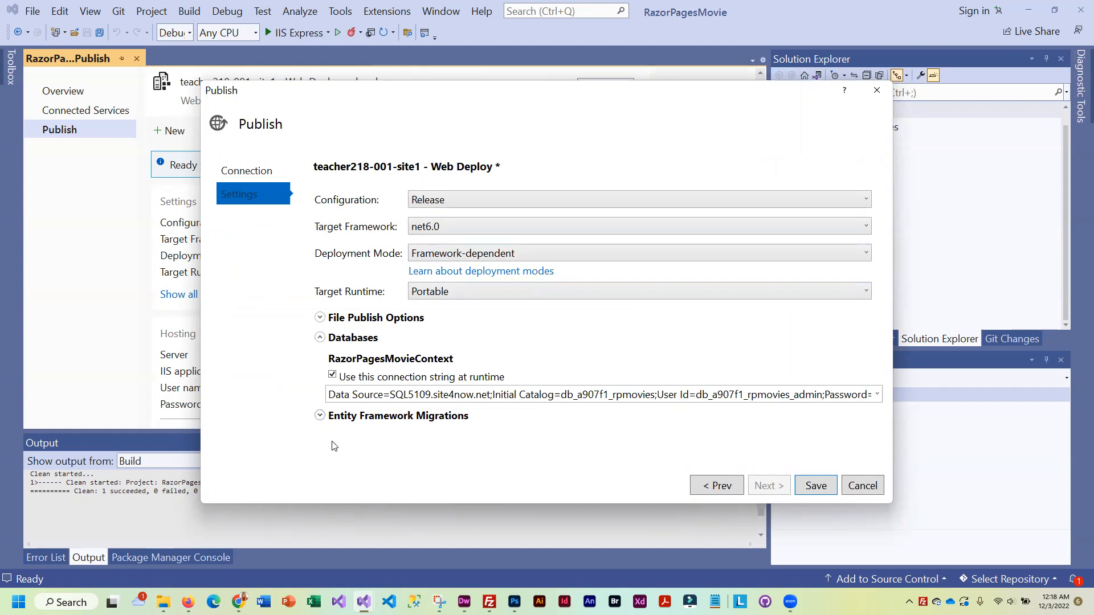
click(320, 416)
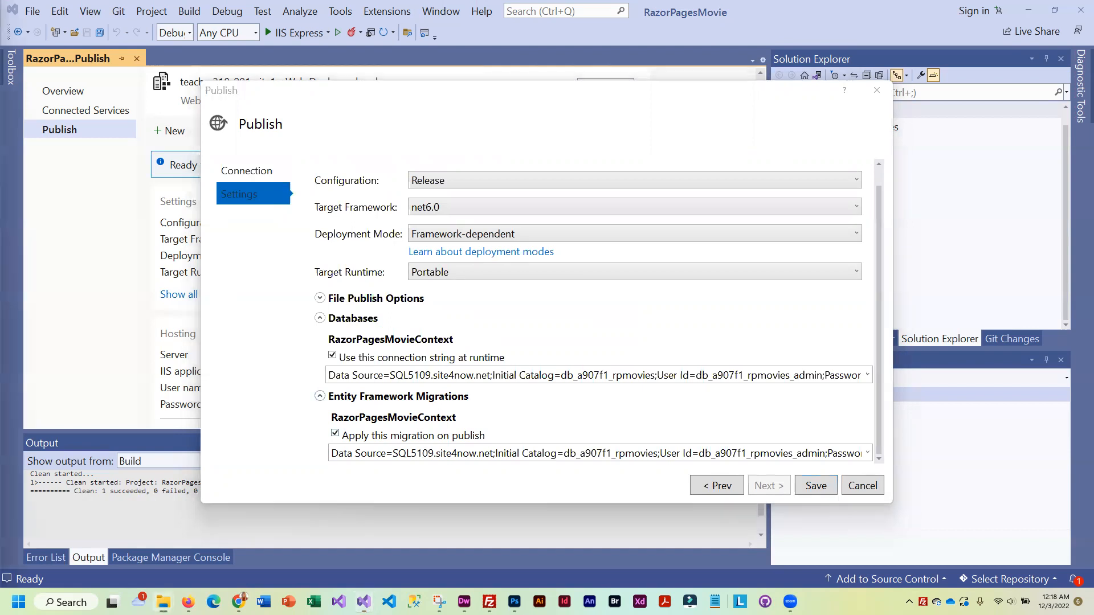
Maximize File Explorer, then return to RazorPagesMovie's publish settings and save them.
key(alt+Tab)
key(super+Right)
click(1046, 13)
click(1047, 13)
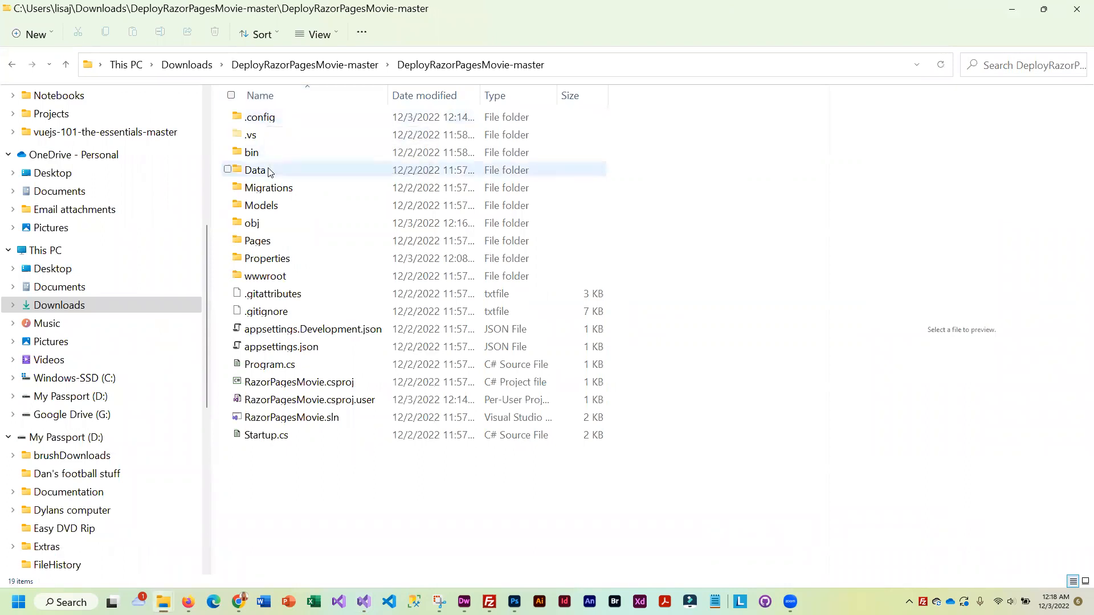
mouse_move(363, 602)
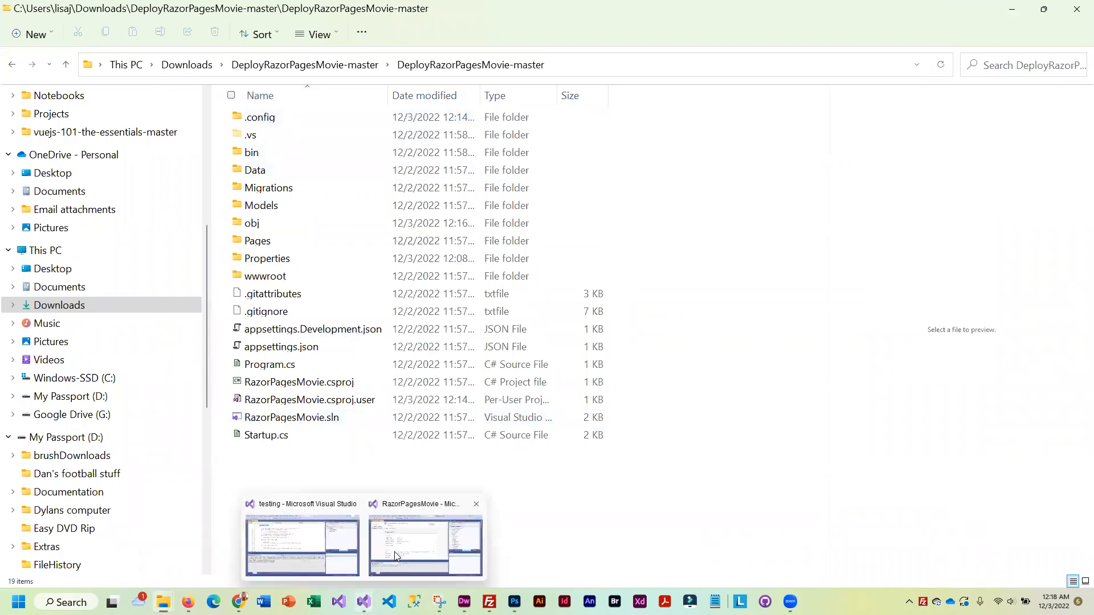
click(396, 556)
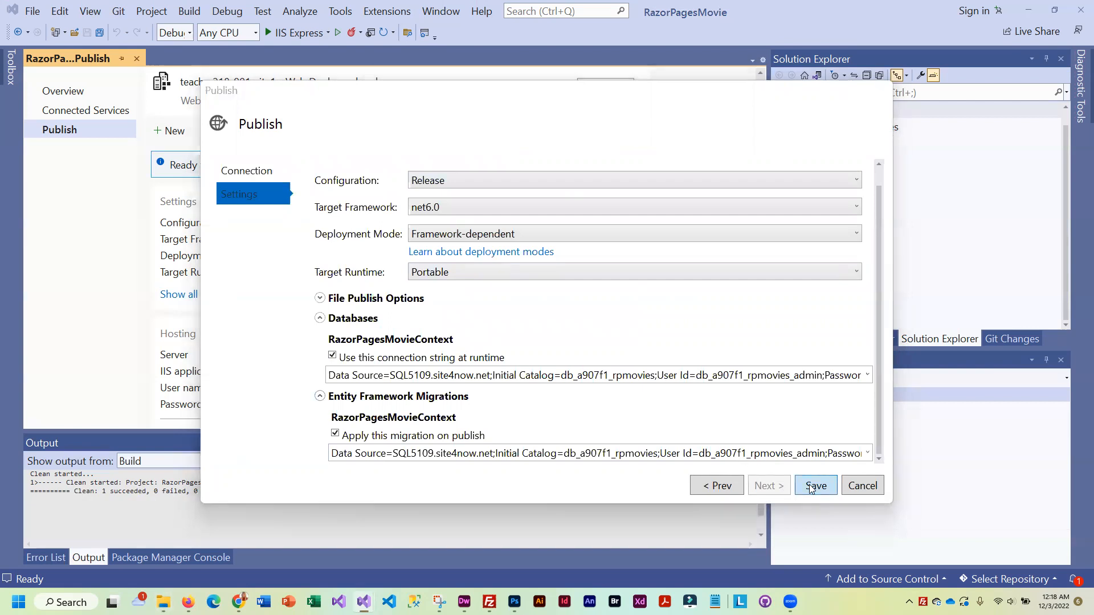
click(815, 485)
click(189, 11)
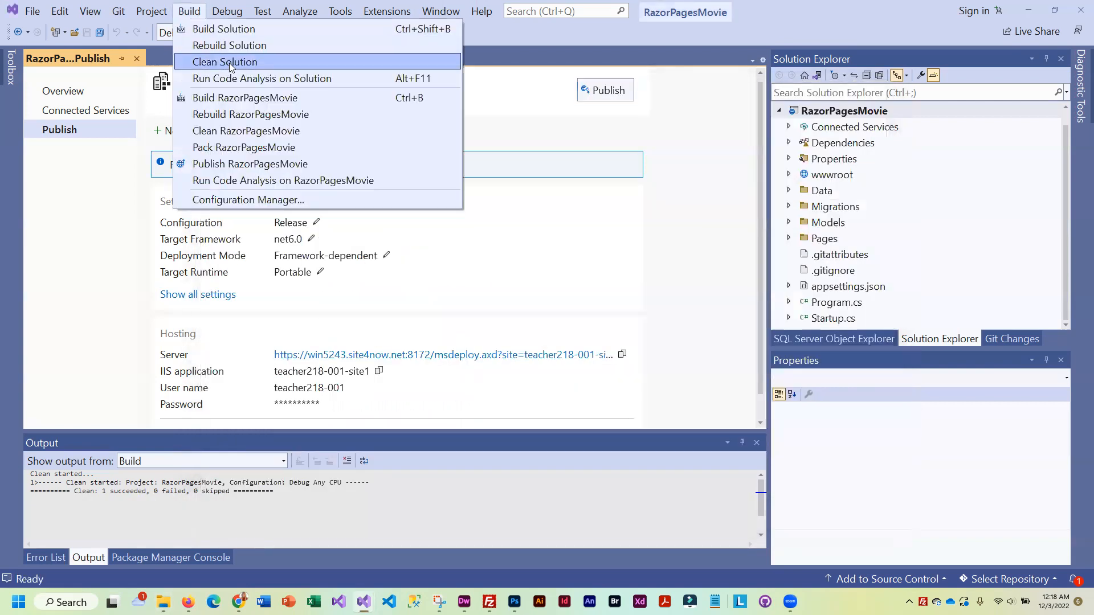
click(187, 11)
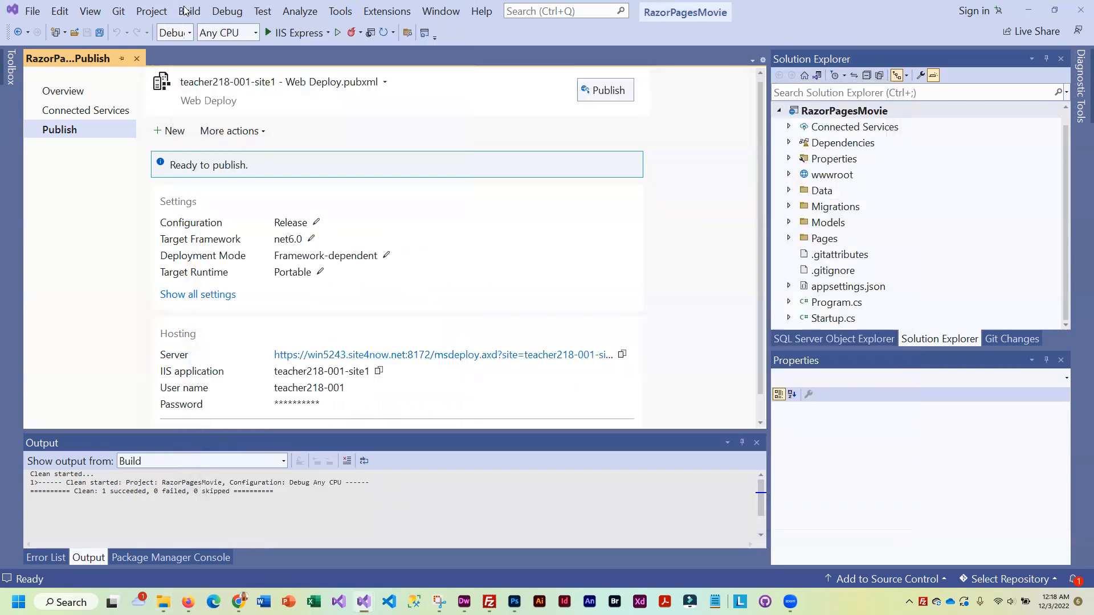
click(202, 295)
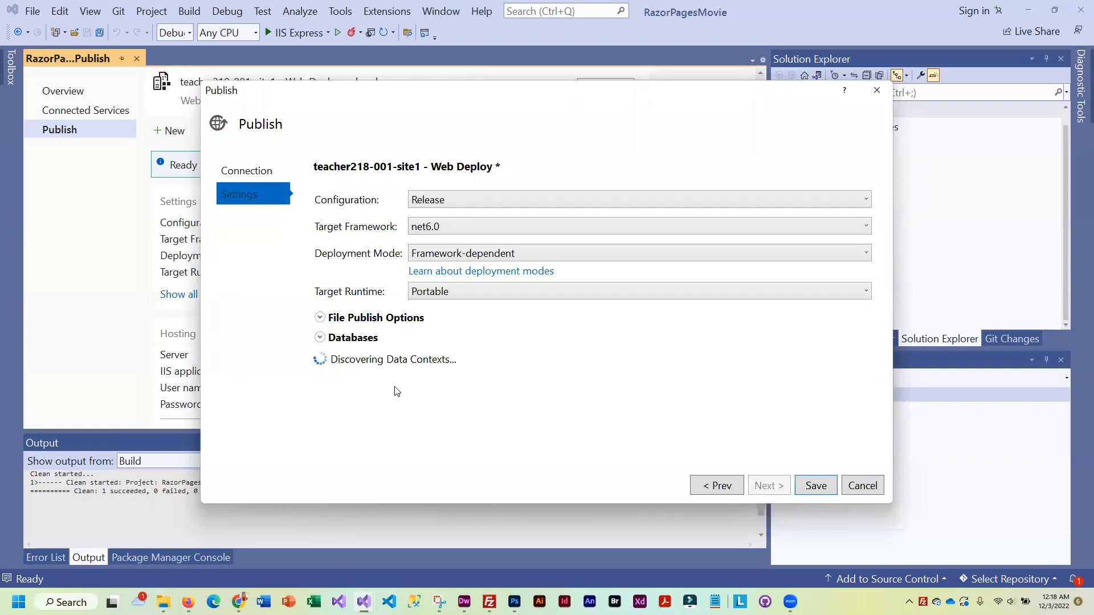
click(860, 489)
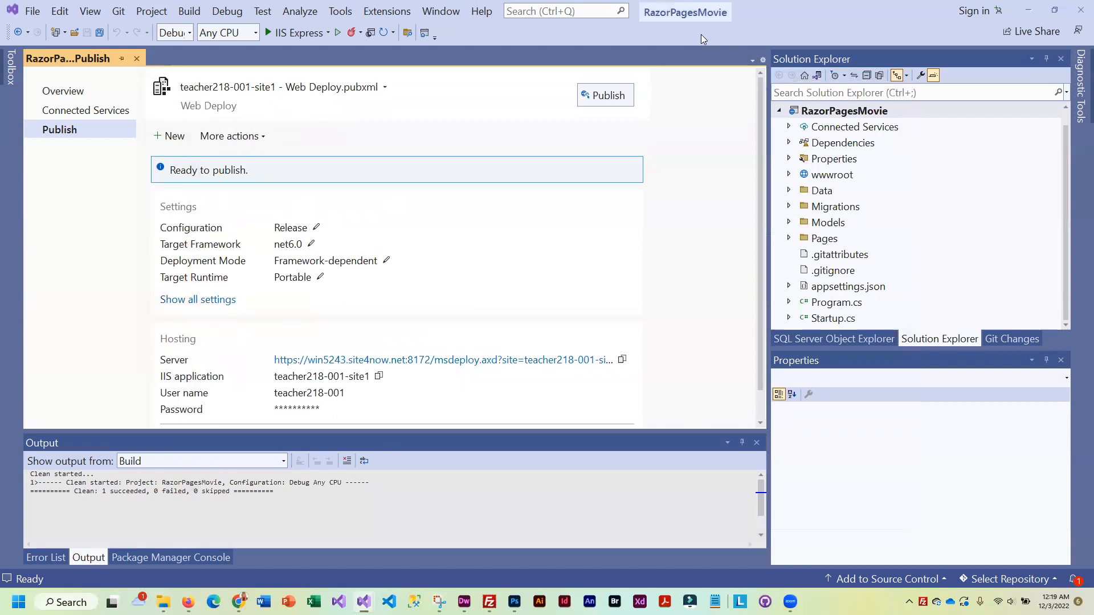
click(608, 98)
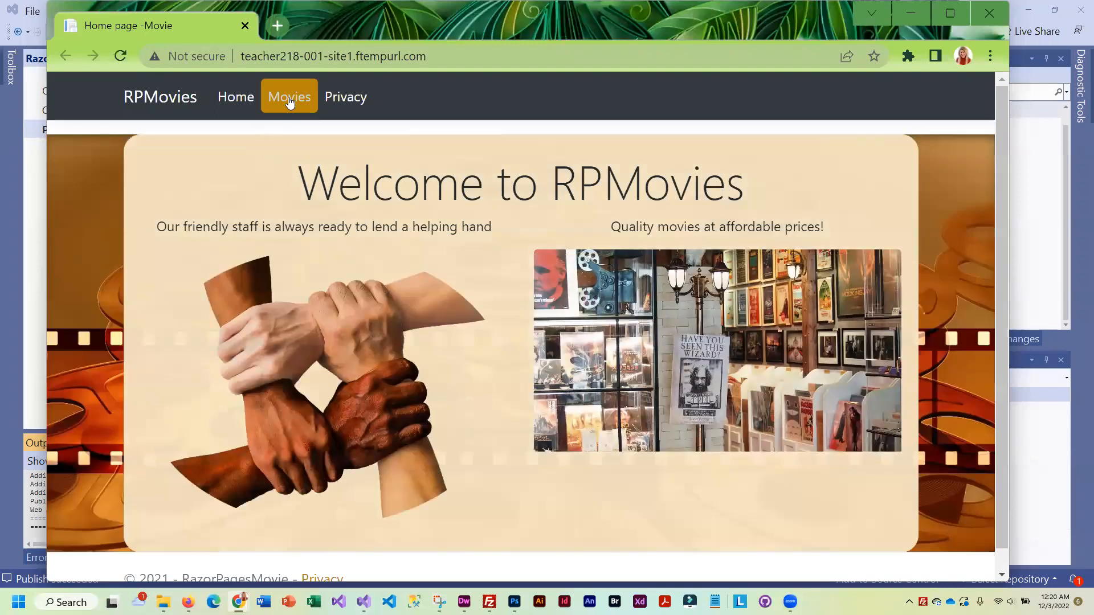
Open the live site's Movies list and toggle the title sort from descending back to ascending.
click(289, 101)
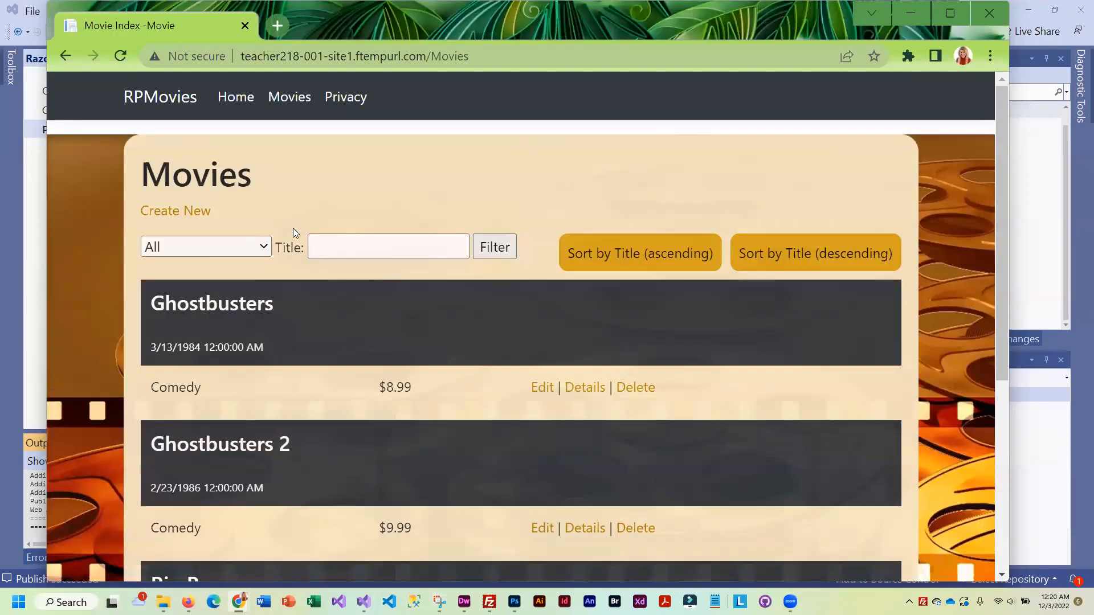
scroll(483, 446, down, 3)
scroll(483, 449, down, 3)
scroll(484, 476, up, 6)
scroll(612, 190, down, 1)
click(642, 168)
click(827, 270)
click(673, 256)
click(307, 54)
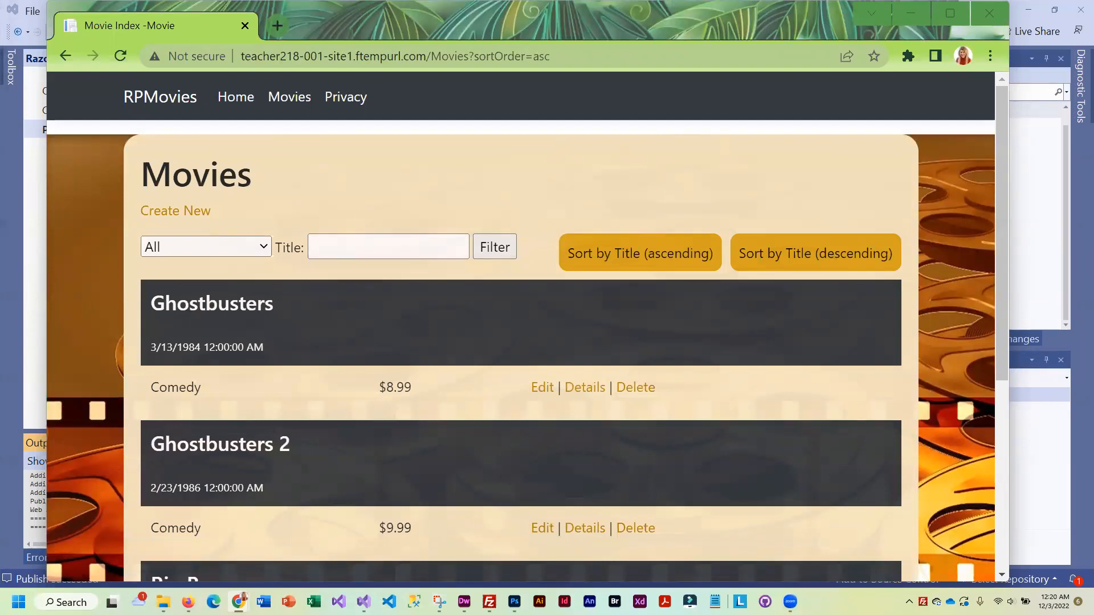
In Firefox, open WEBSITES and sign in to myASP.NET with the saved hosting account login.
mouse_move(188, 602)
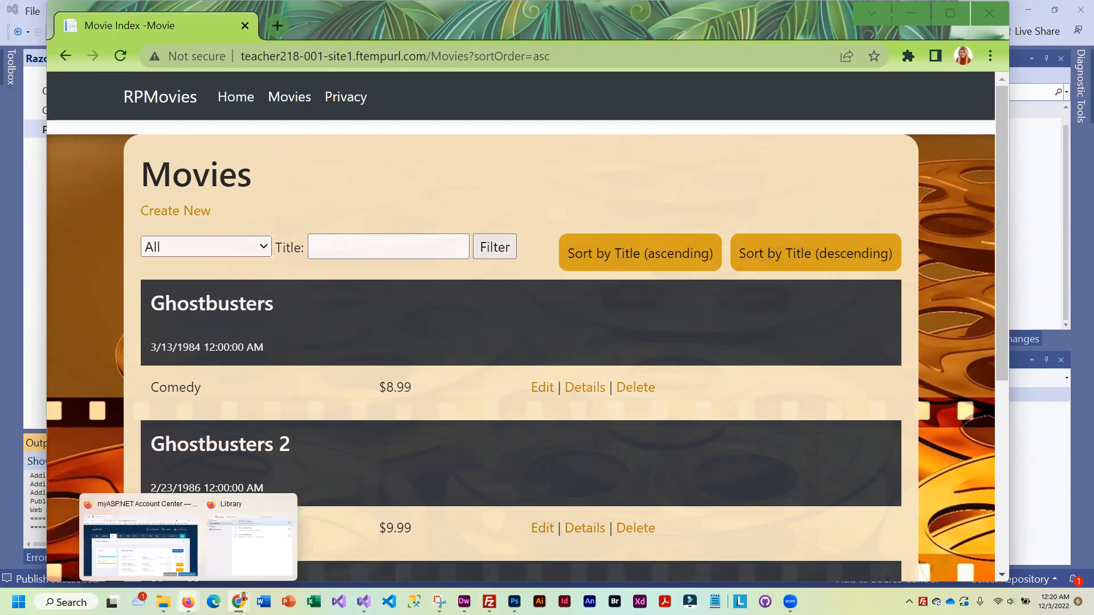
click(139, 542)
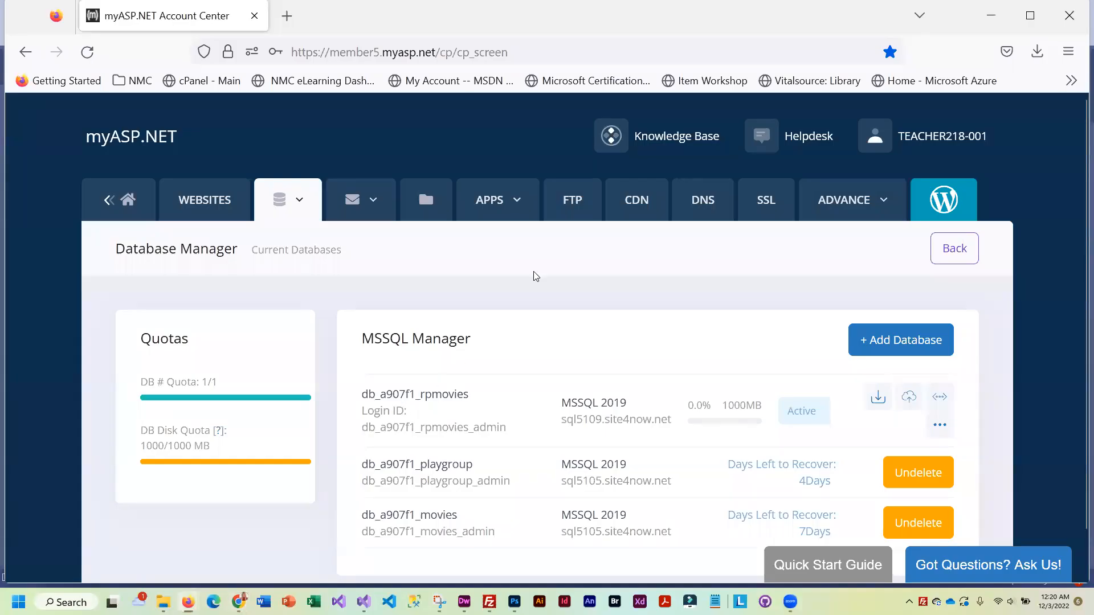
click(228, 213)
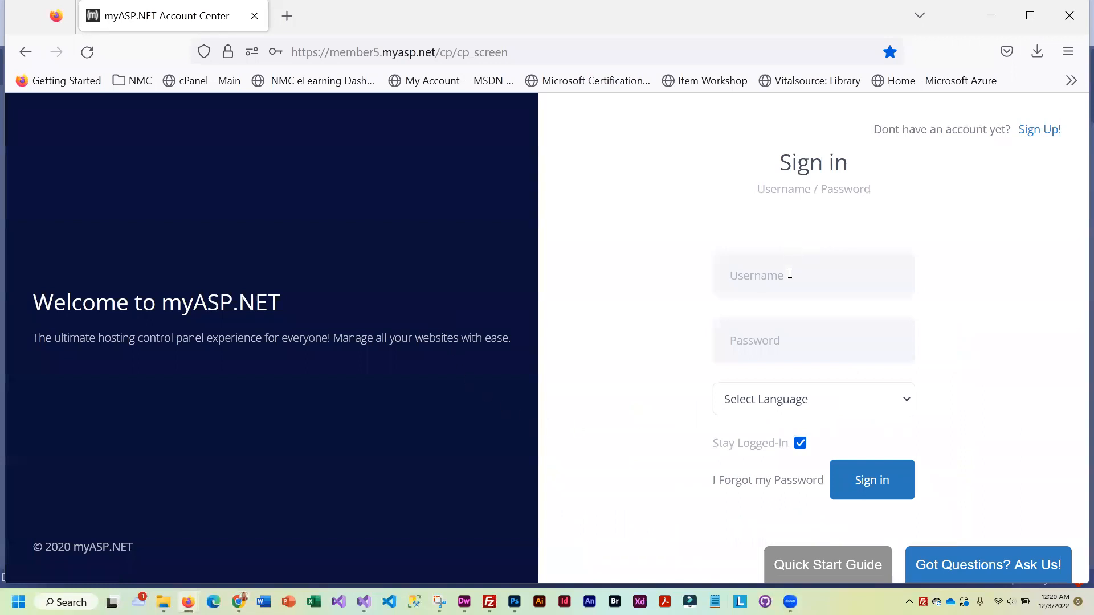
click(791, 274)
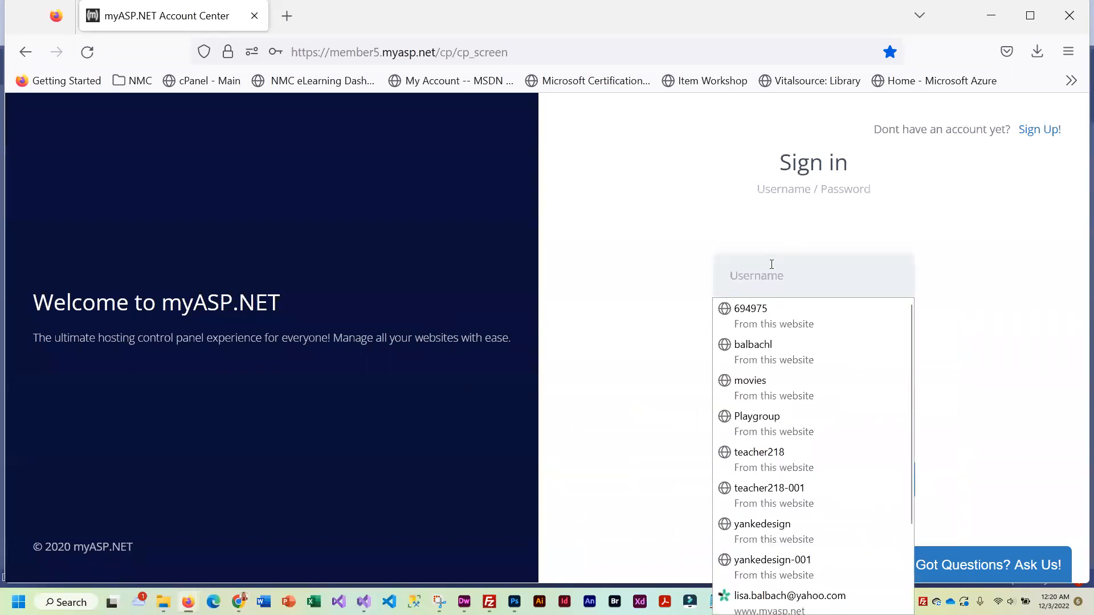
click(761, 425)
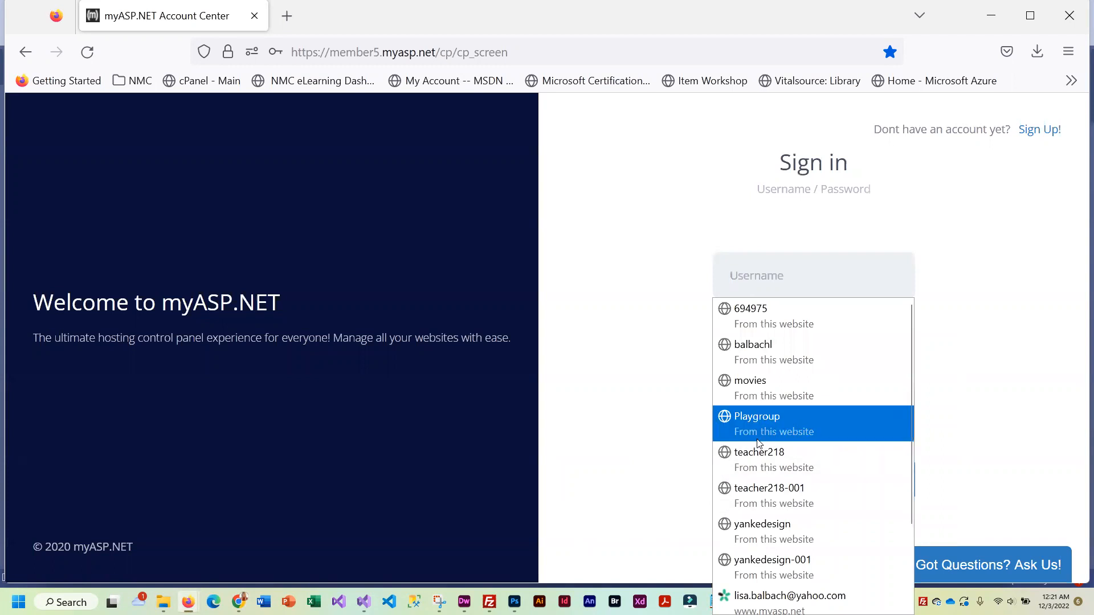
double_click(770, 276)
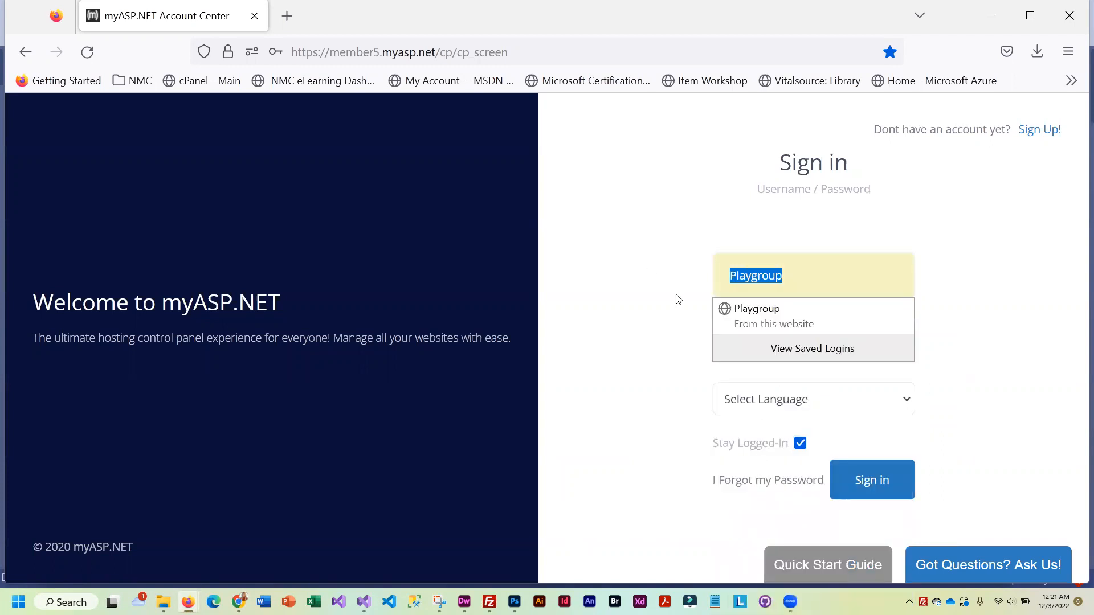
text(teacher218)
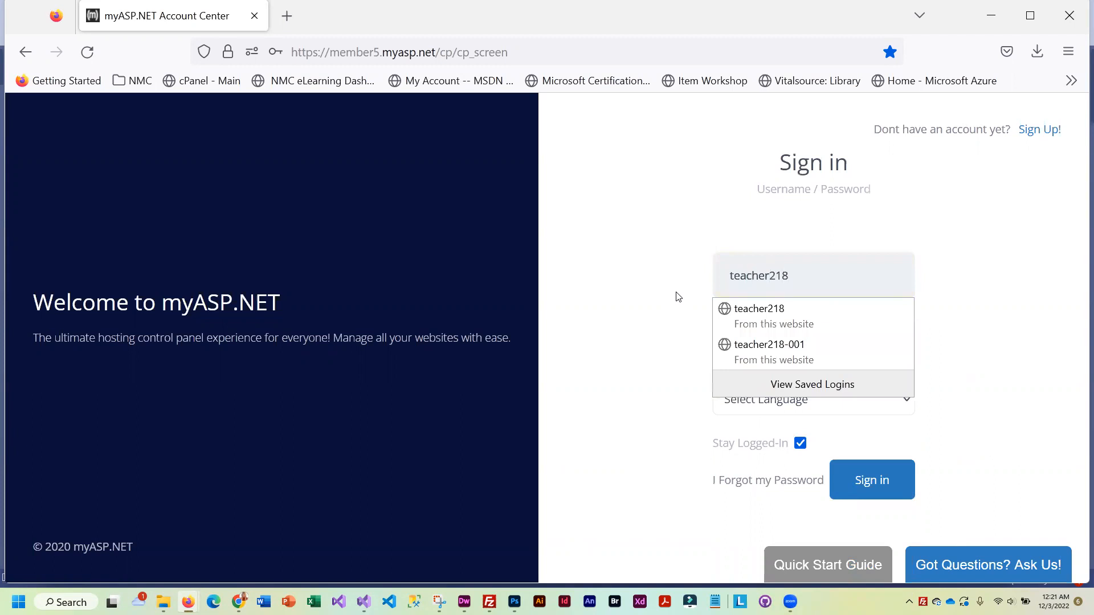
click(762, 325)
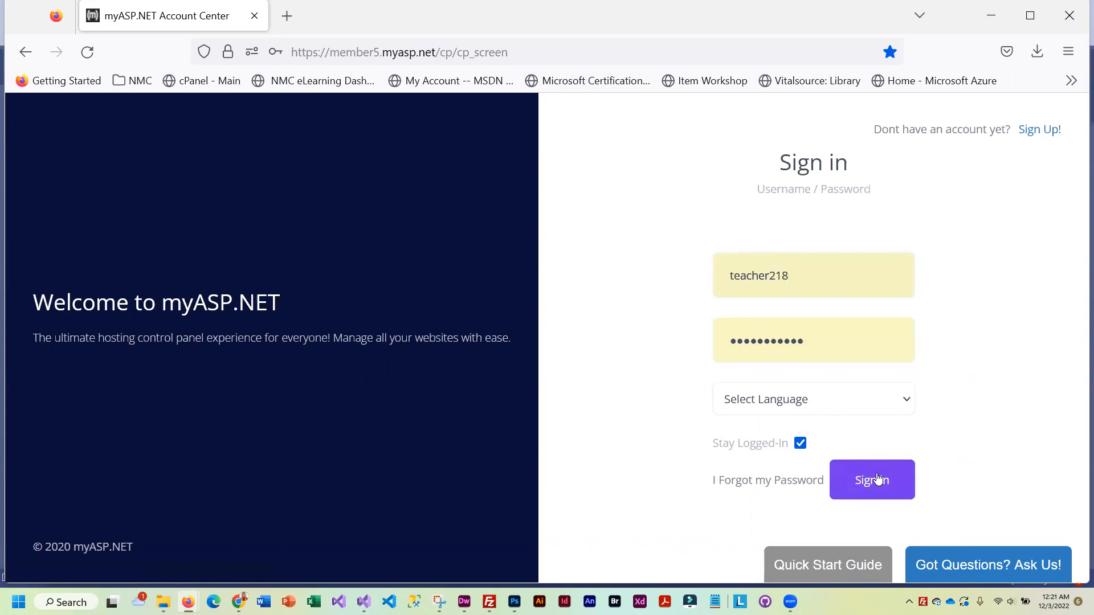
click(878, 480)
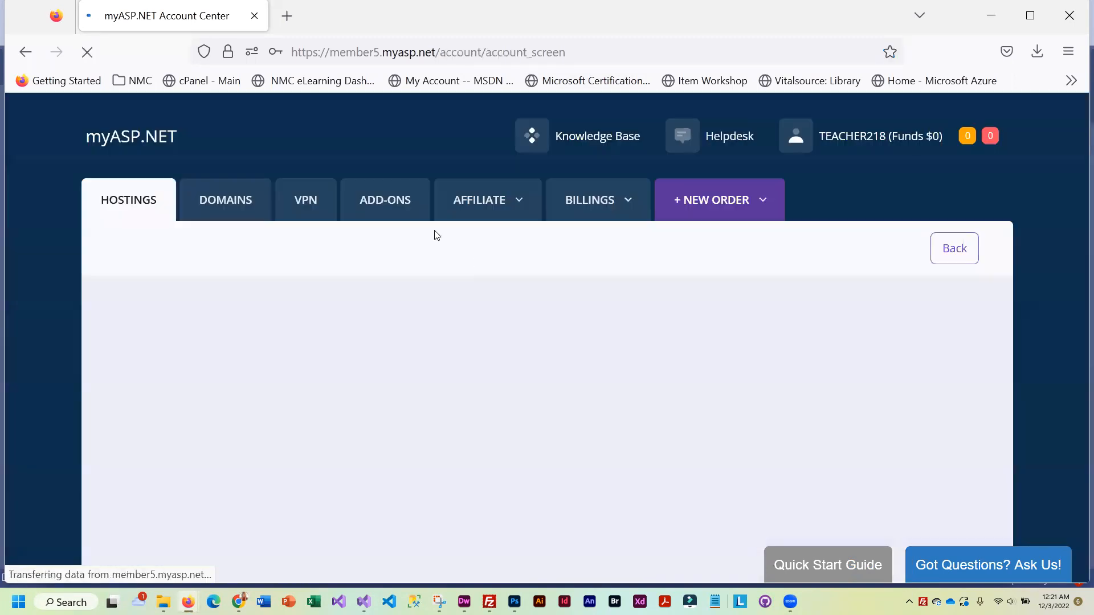
Go to HOSTINGS, open the plan's Control Panel, and launch the rpmovies site in a new tab.
click(222, 202)
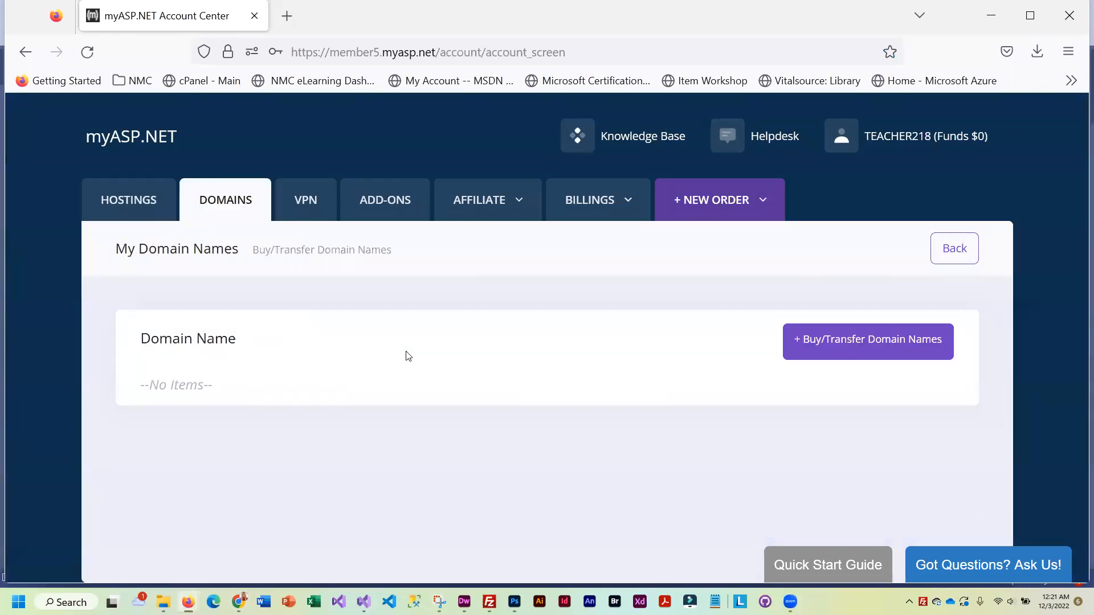
click(172, 220)
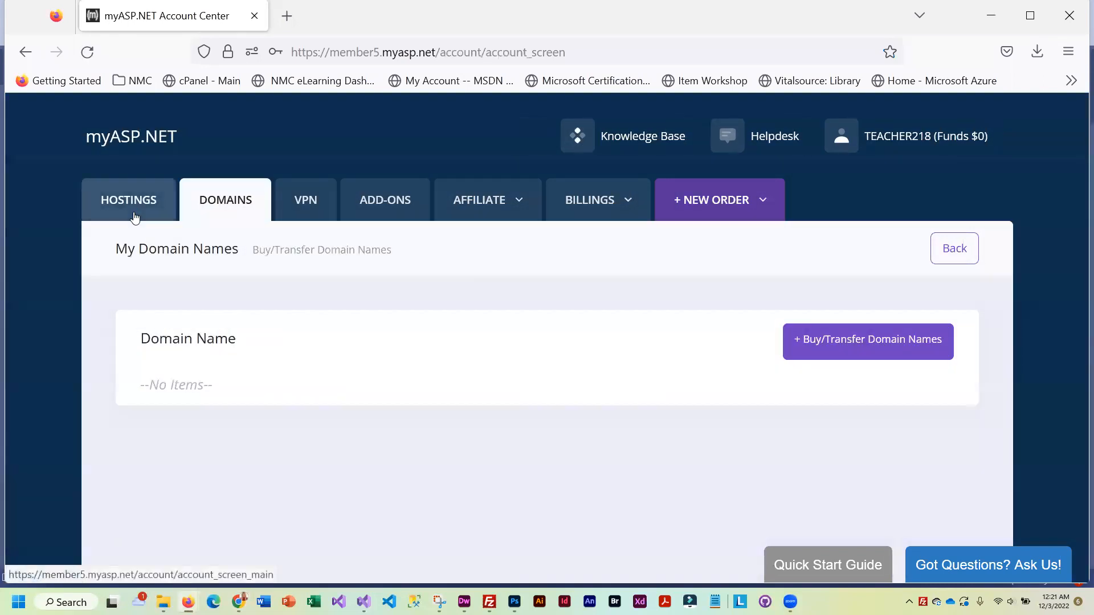
click(141, 207)
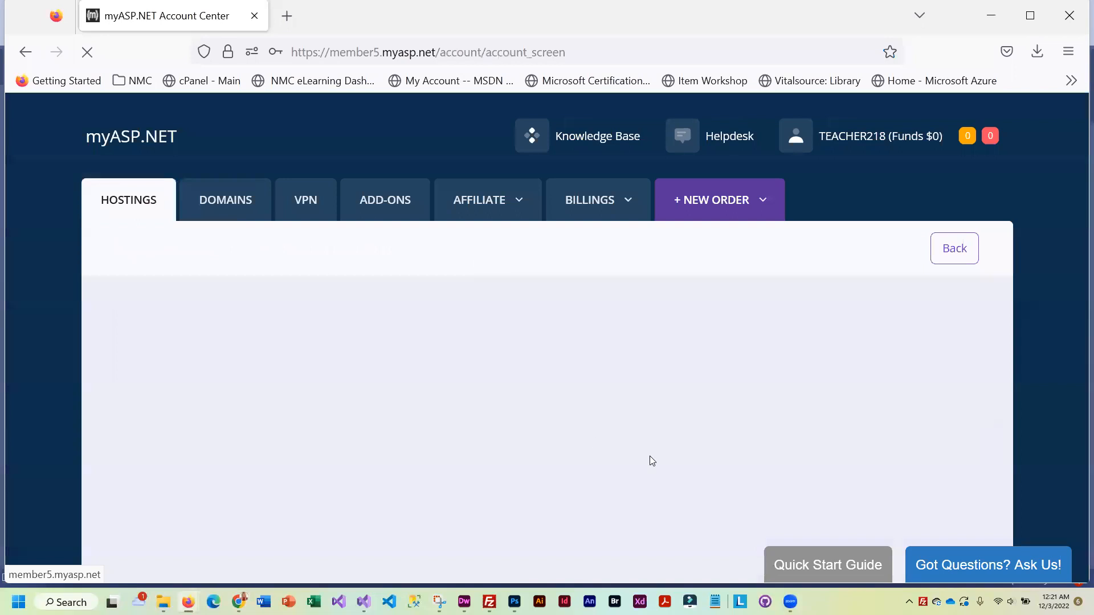
click(778, 432)
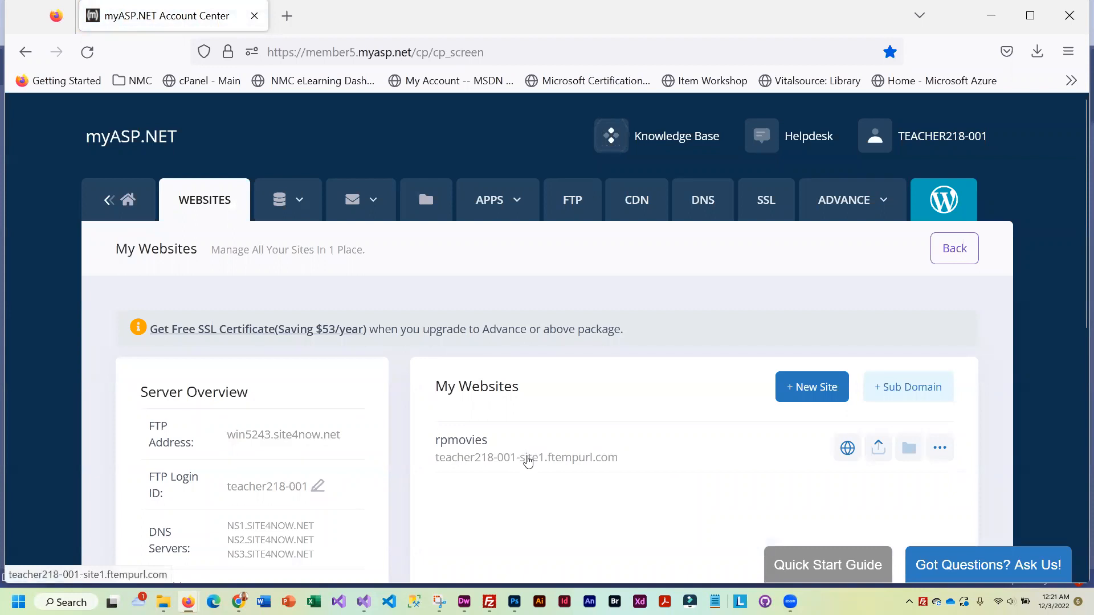
click(528, 458)
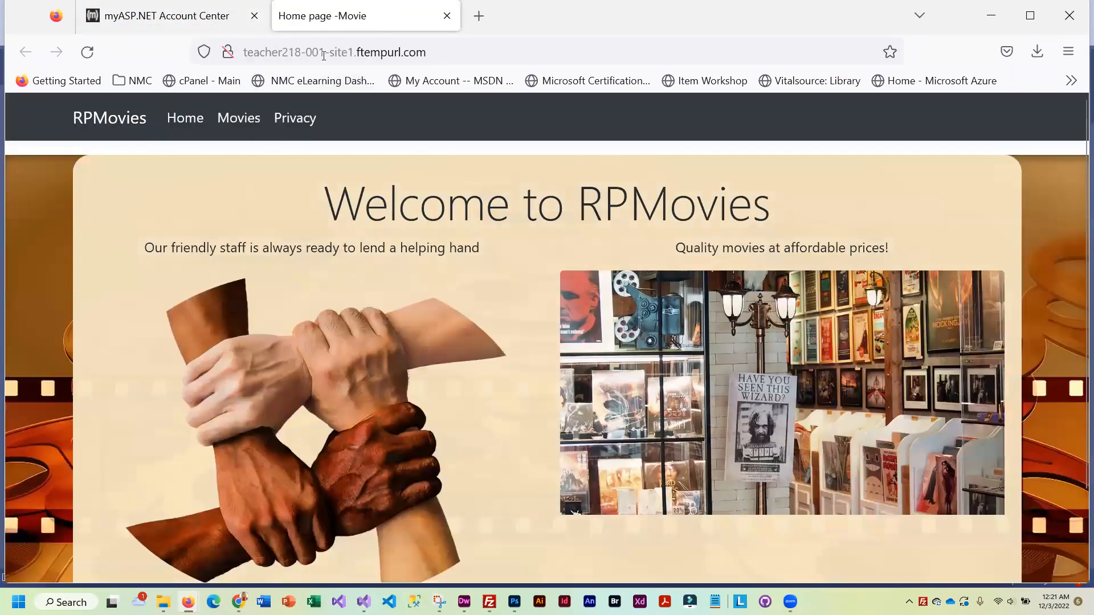
click(192, 24)
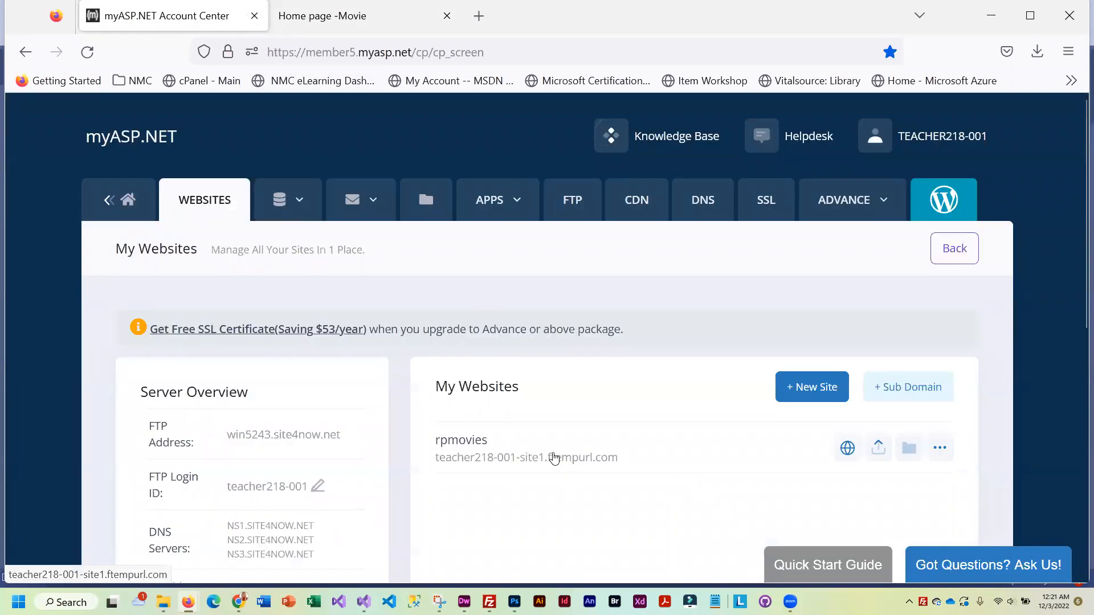
click(338, 23)
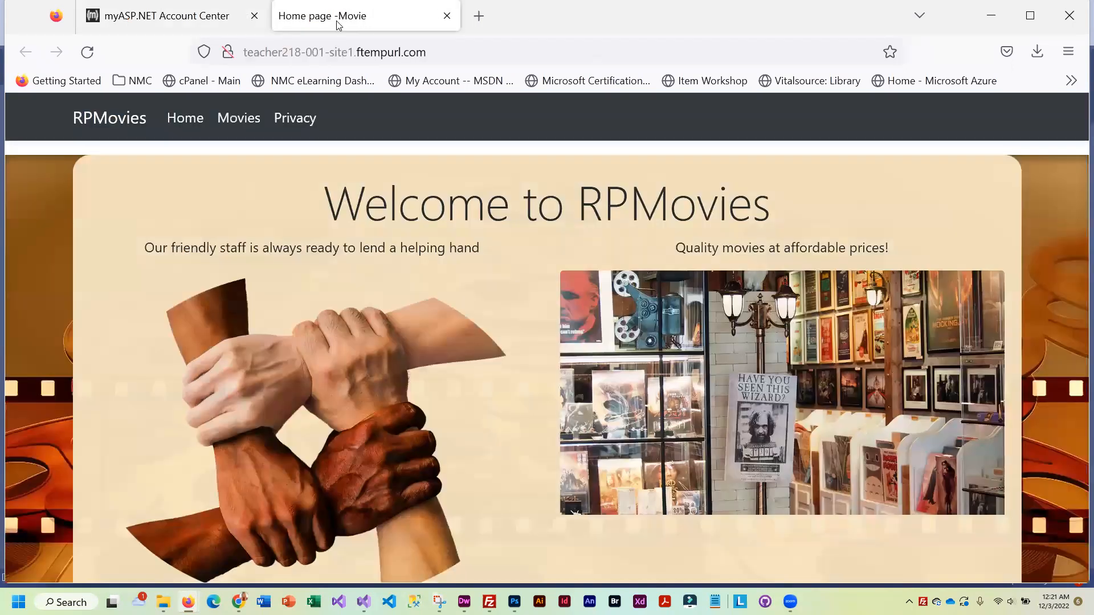